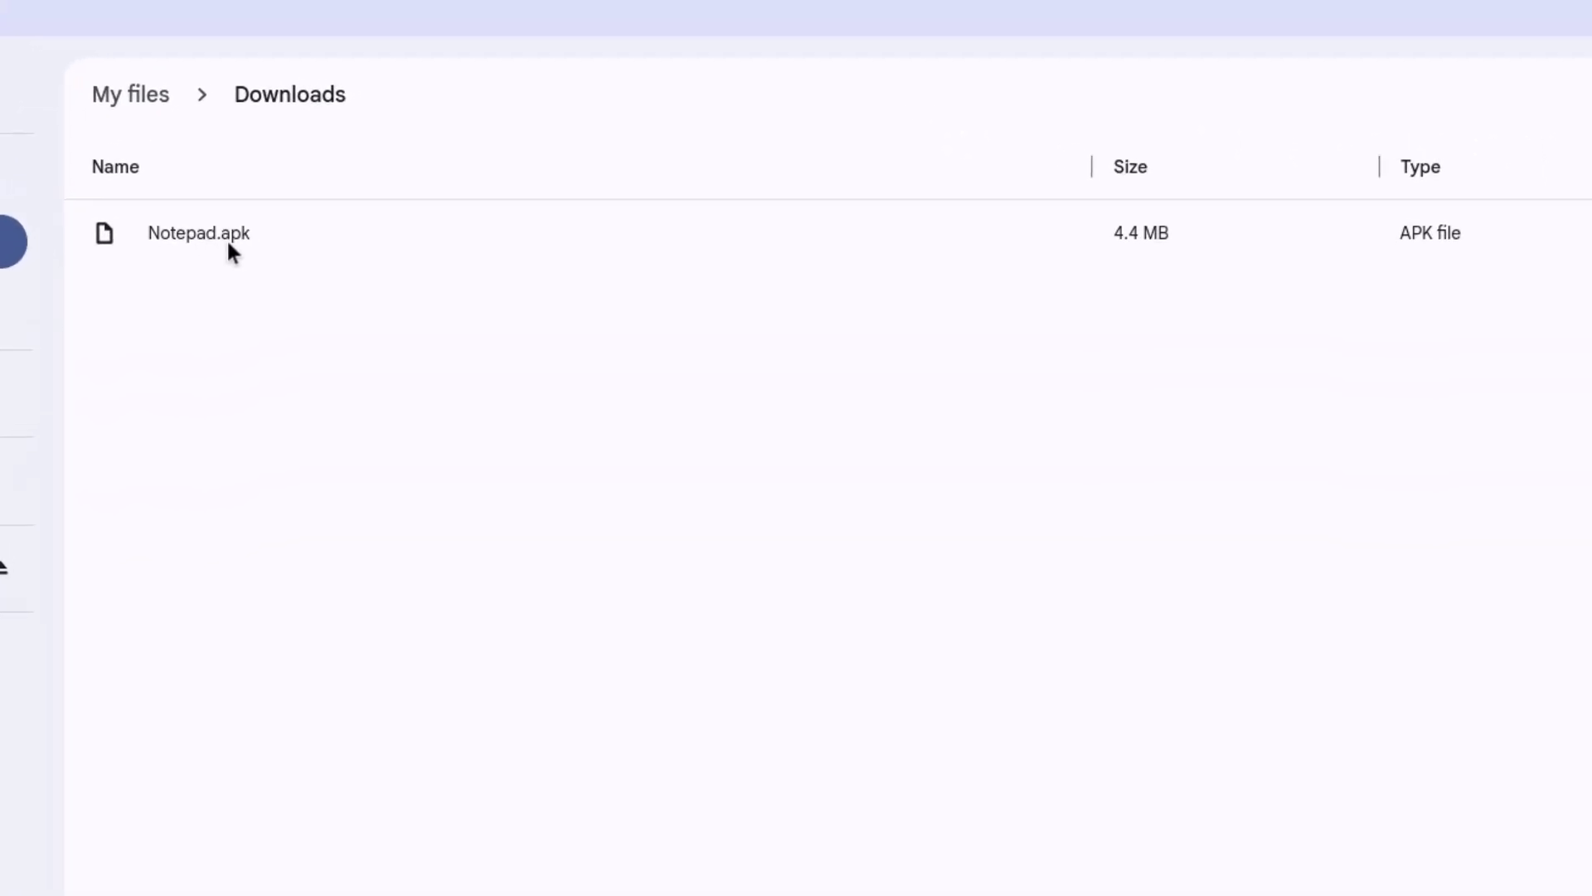
- Install Notepad.apk from Downloads as the ColorNote app, accepting the warning, and launch it
double_click(241, 218)
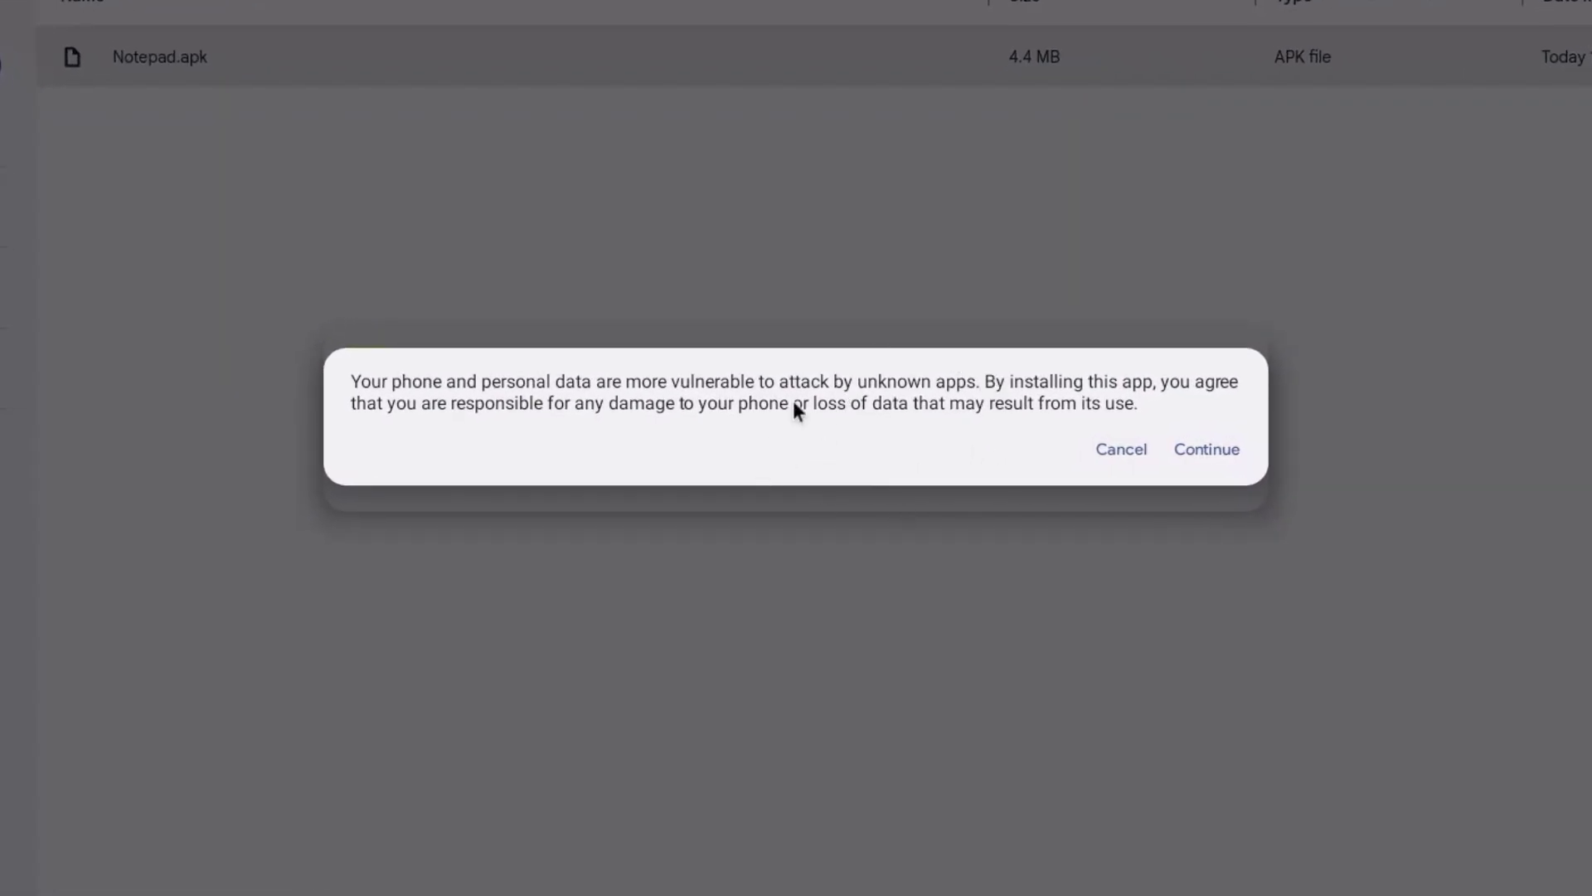
click(1226, 467)
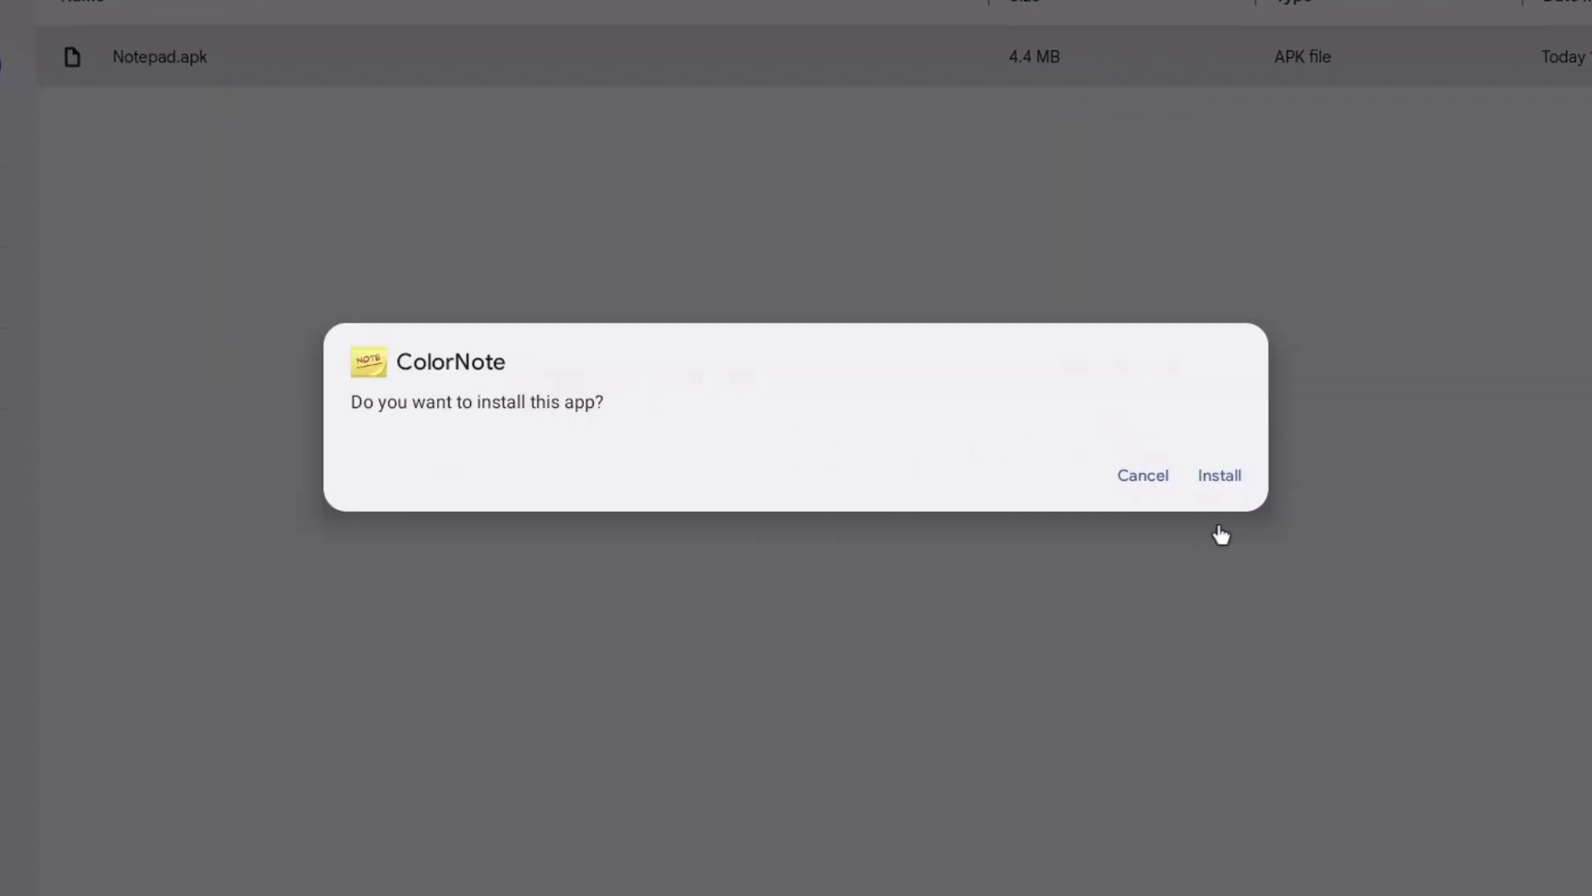
click(1229, 483)
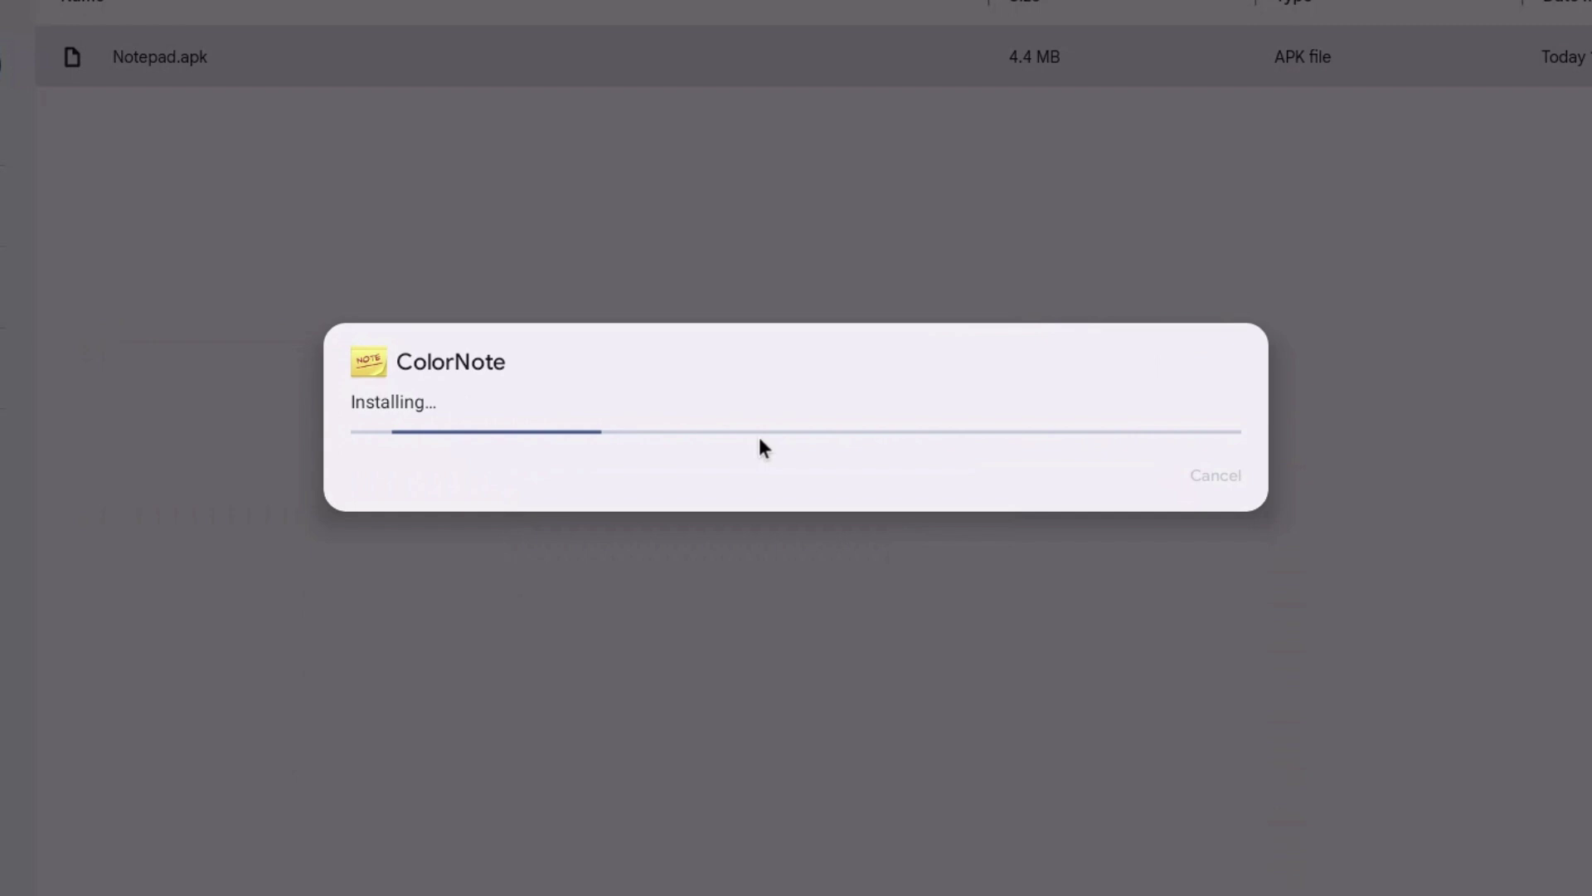
click(1217, 482)
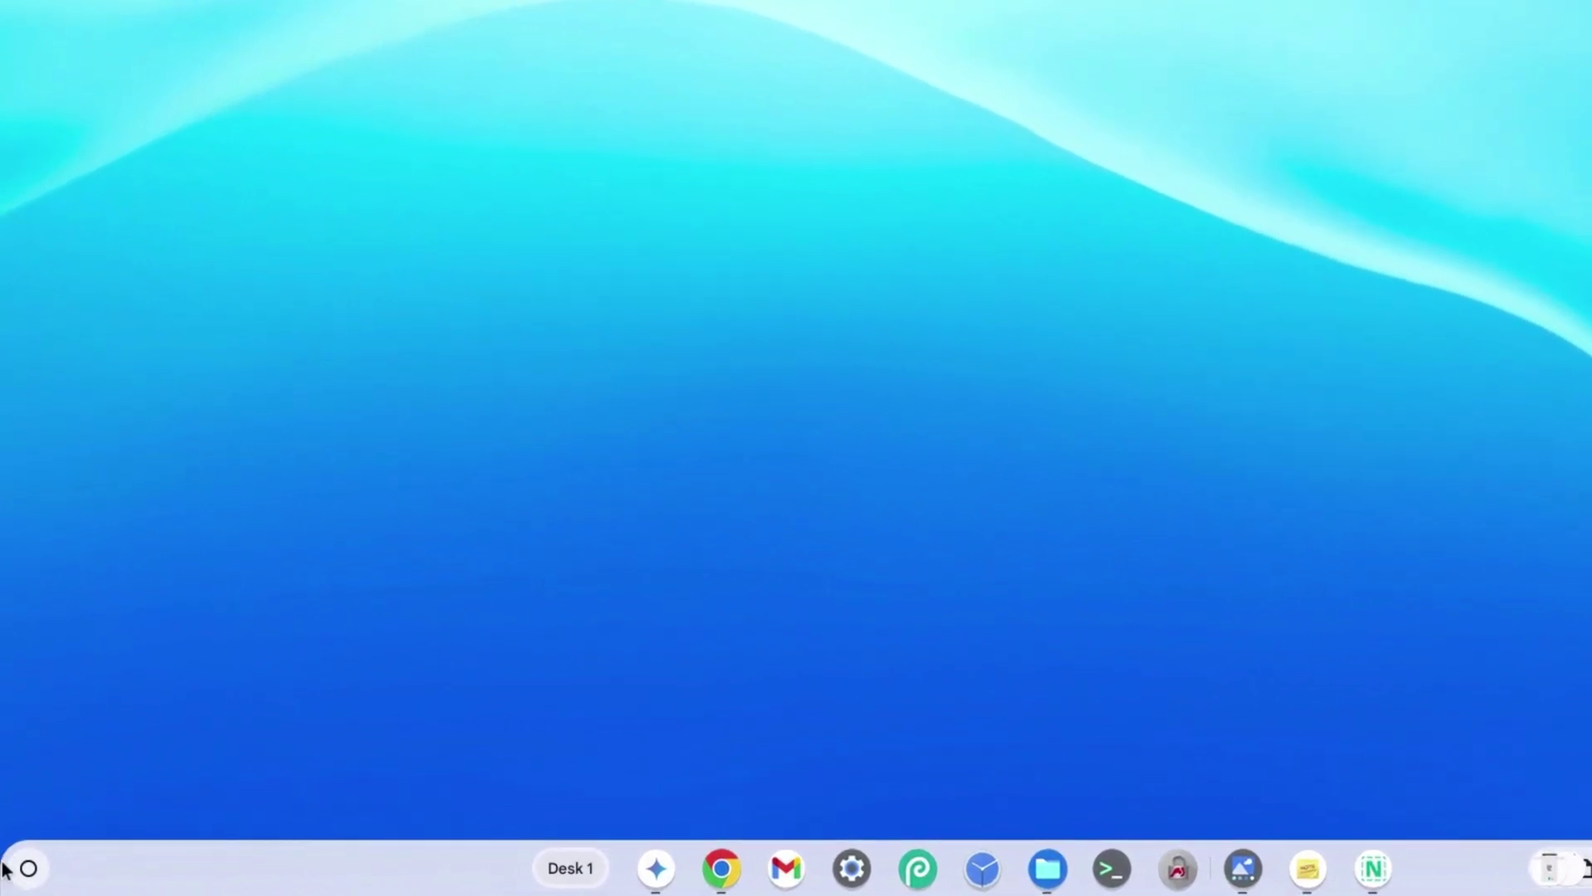
- Open Settings from the launcher and scroll About ChromeOS down to the Developers section
click(22, 874)
text(settings)
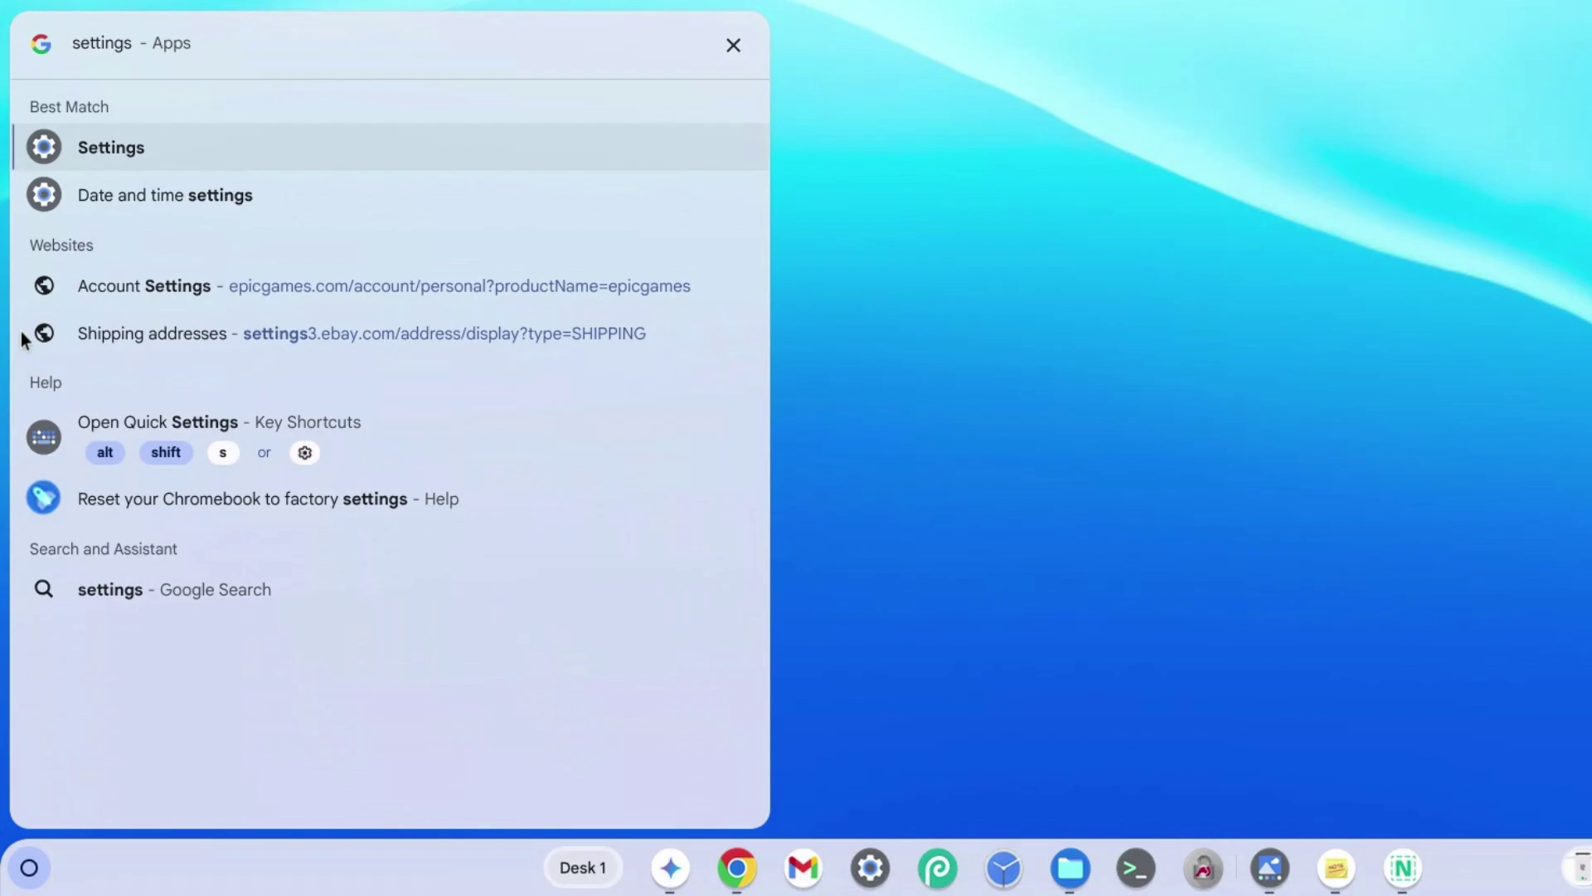
click(116, 151)
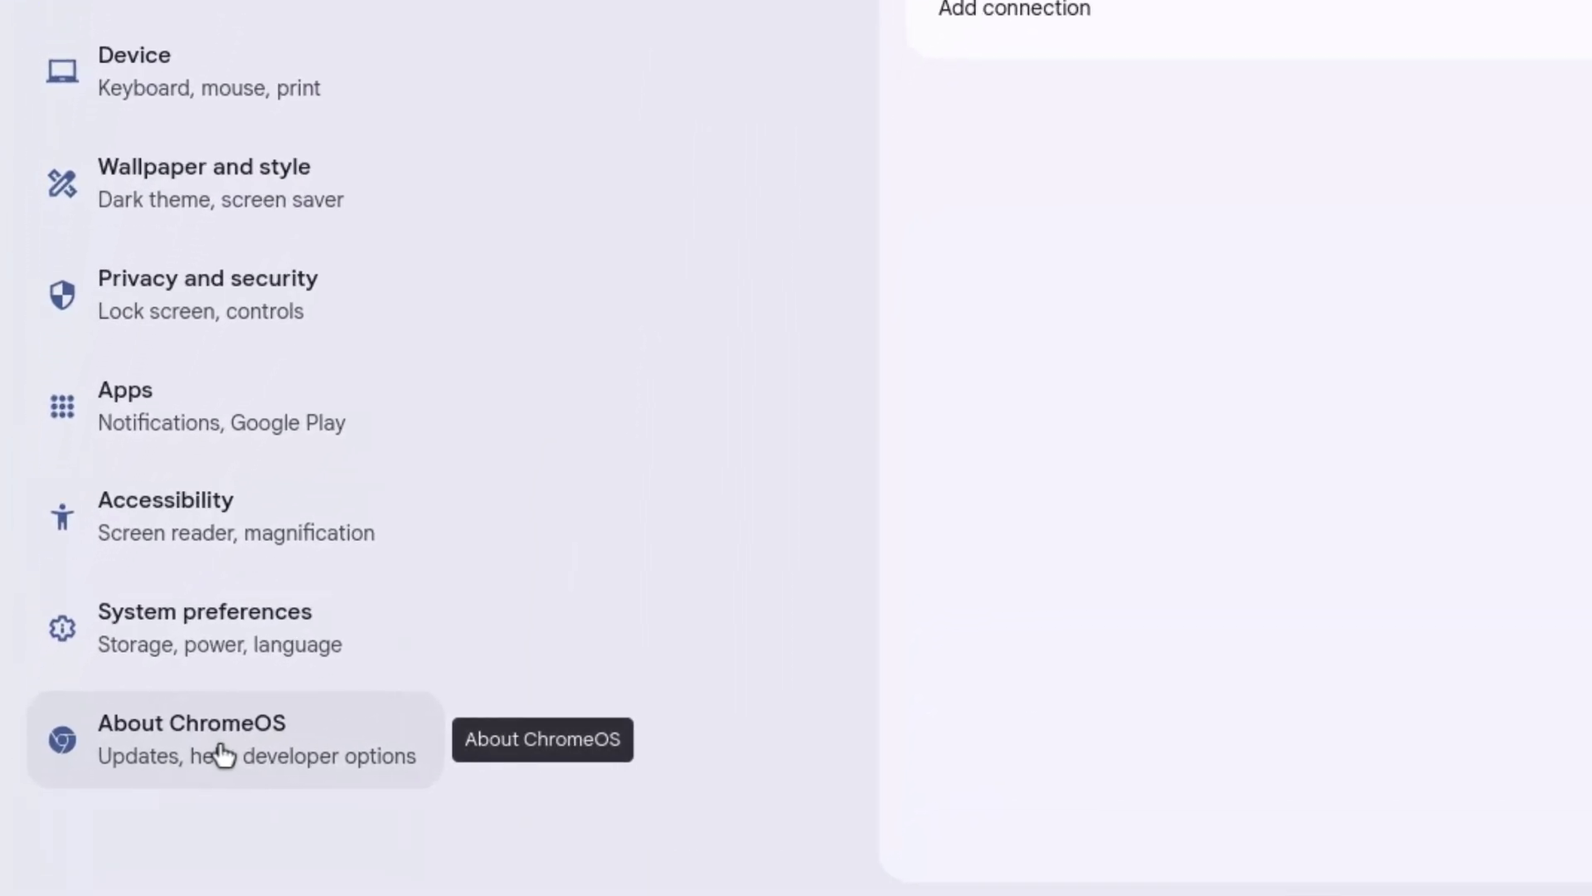
click(222, 754)
scroll(843, 517, down, 1)
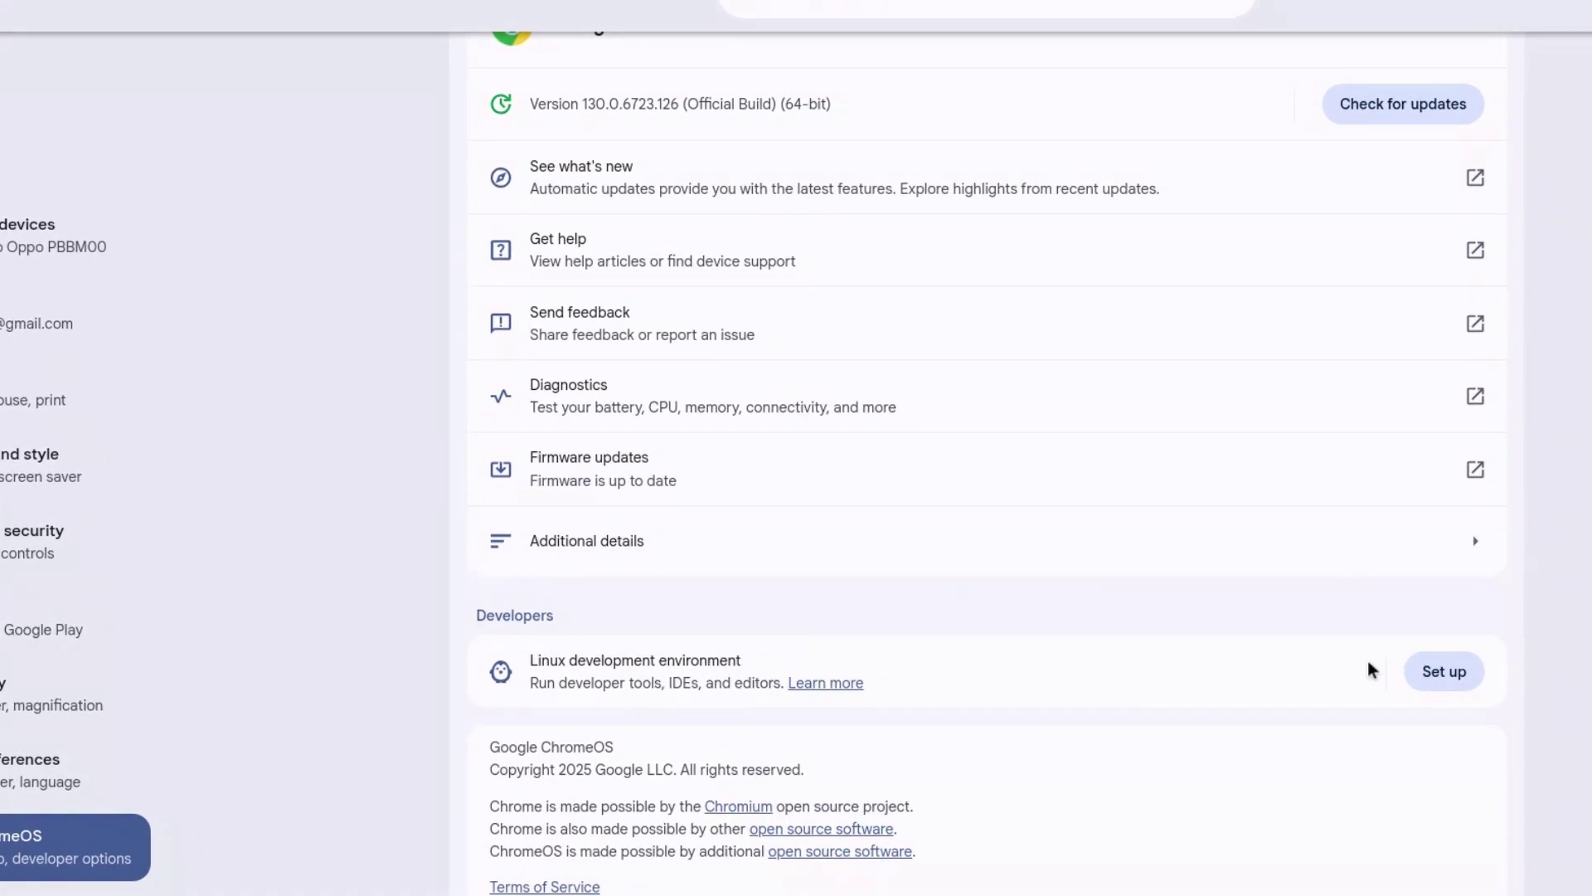
- Install the Linux development environment with a new username and the recommended 10.0 GB disk
click(1428, 675)
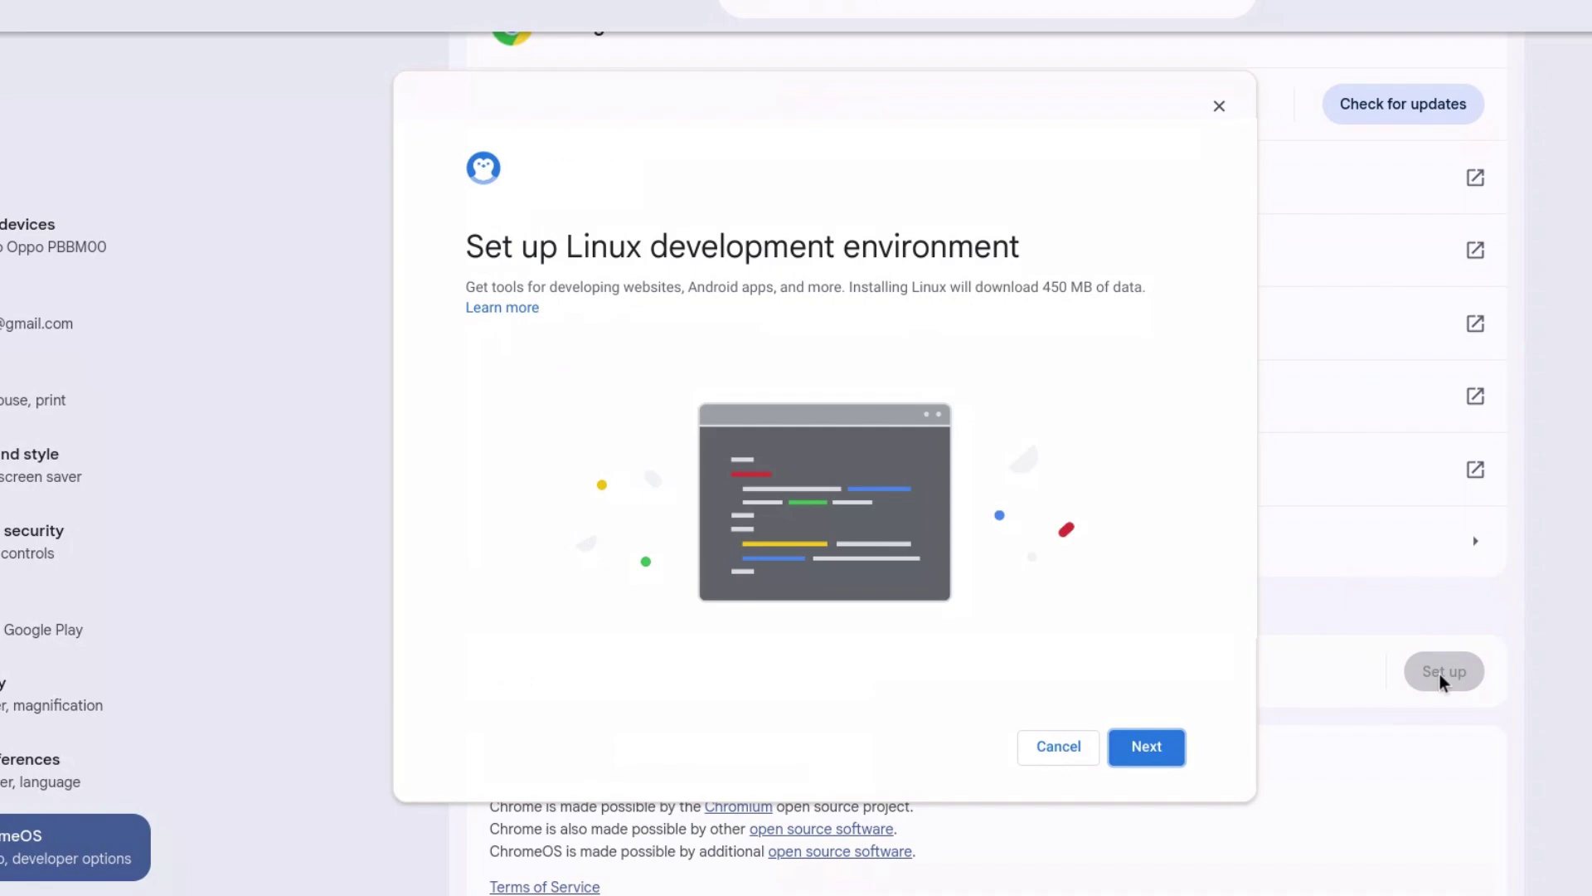
click(1147, 747)
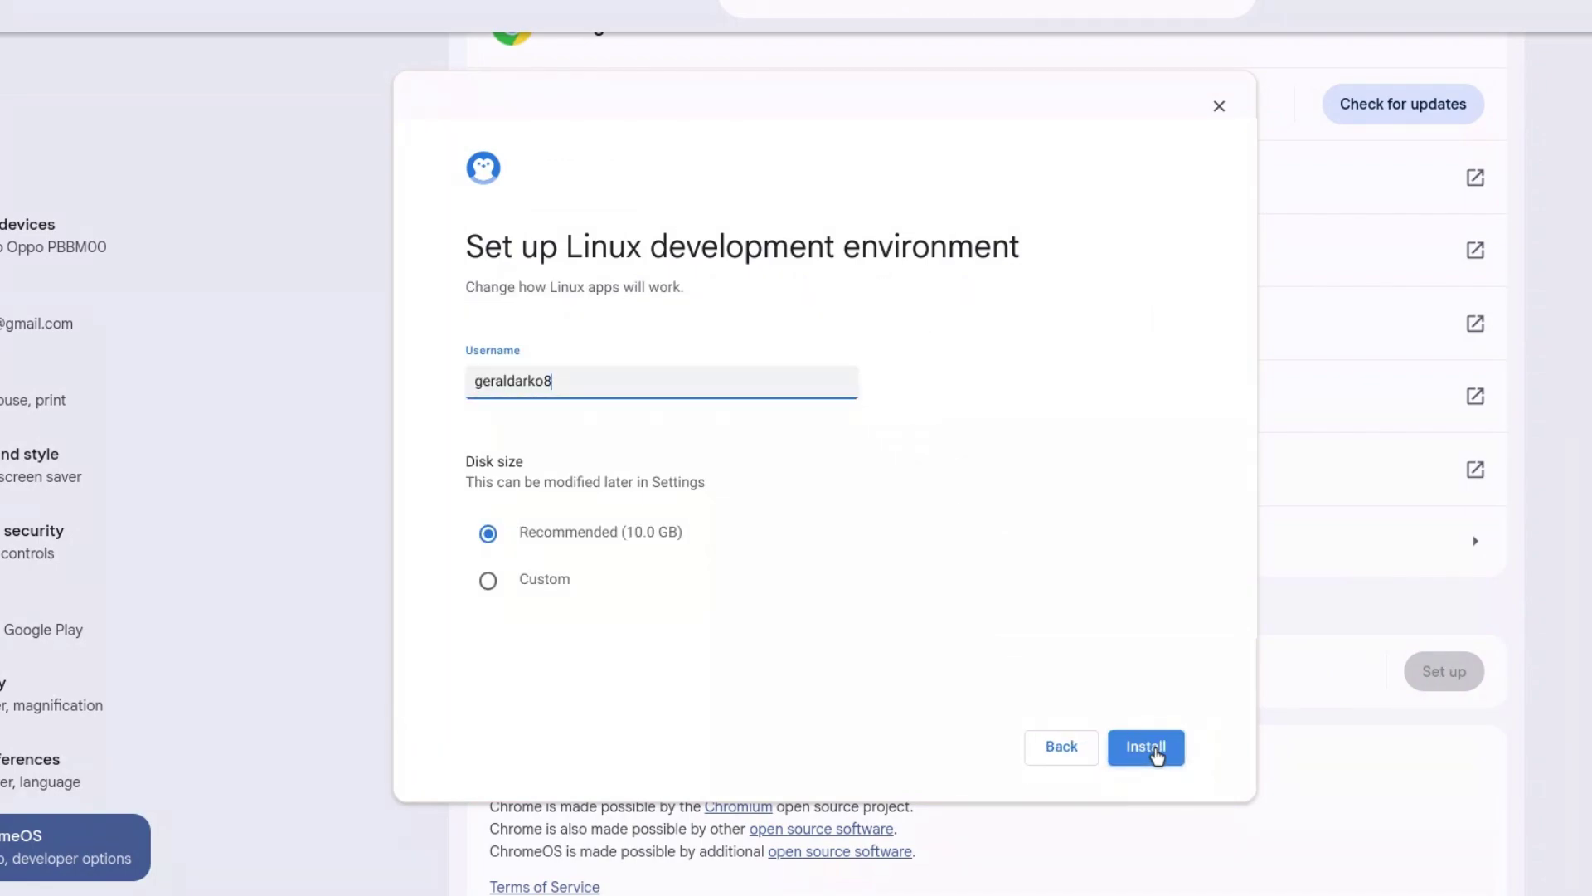
key(BackSpace)
key(BackSpace)
key(BackSpace)
key(BackSpace)
key(BackSpace)
key(BackSpace)
key(BackSpace)
key(BackSpace)
key(BackSpace)
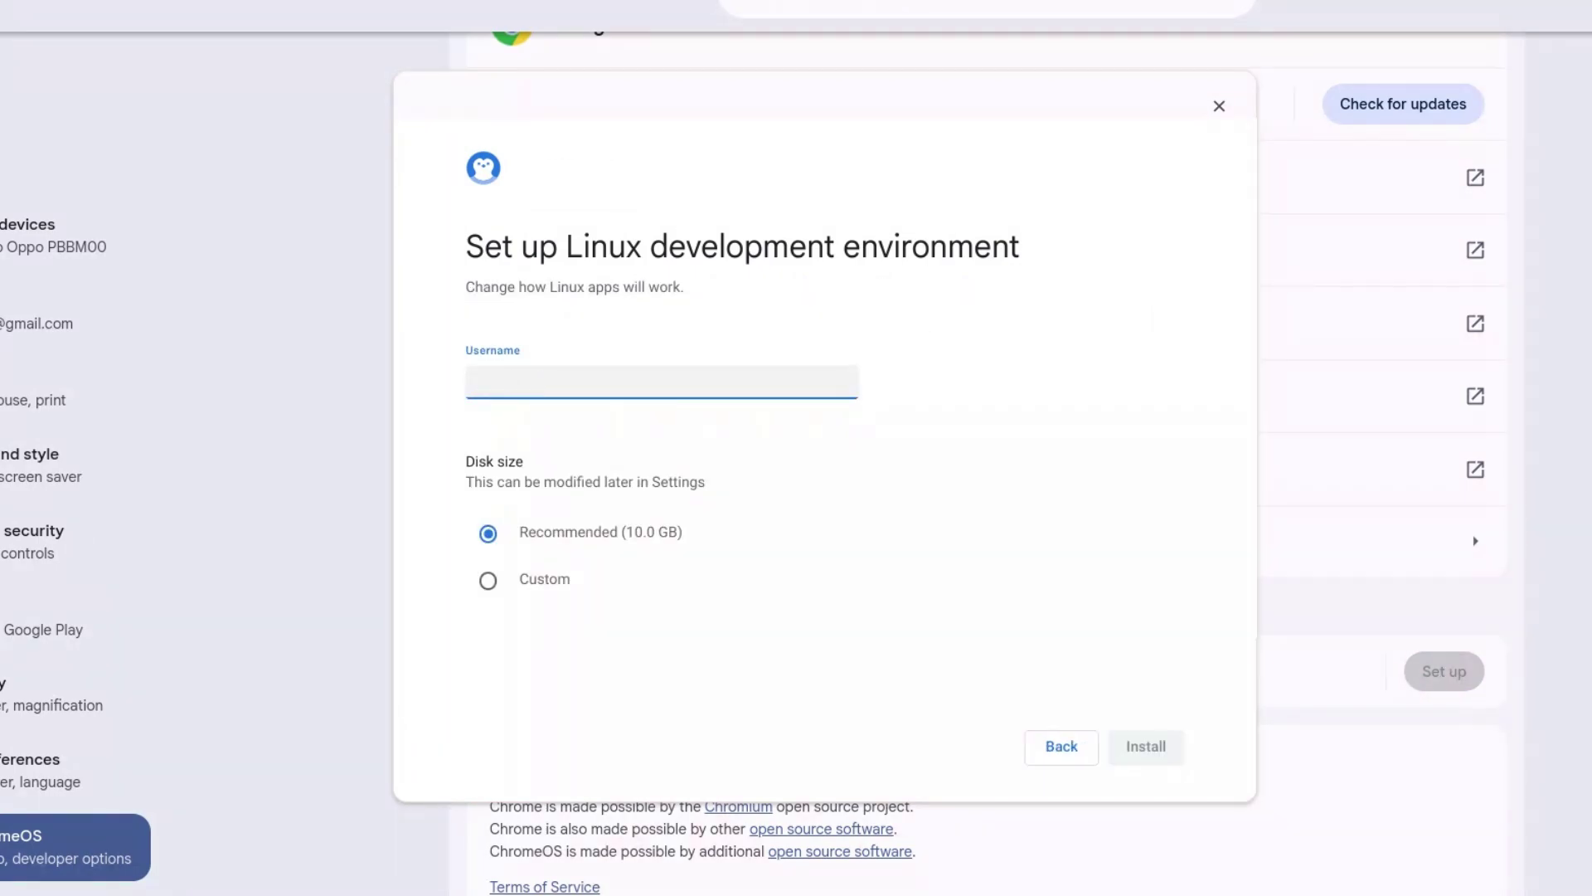
text(gd7os)
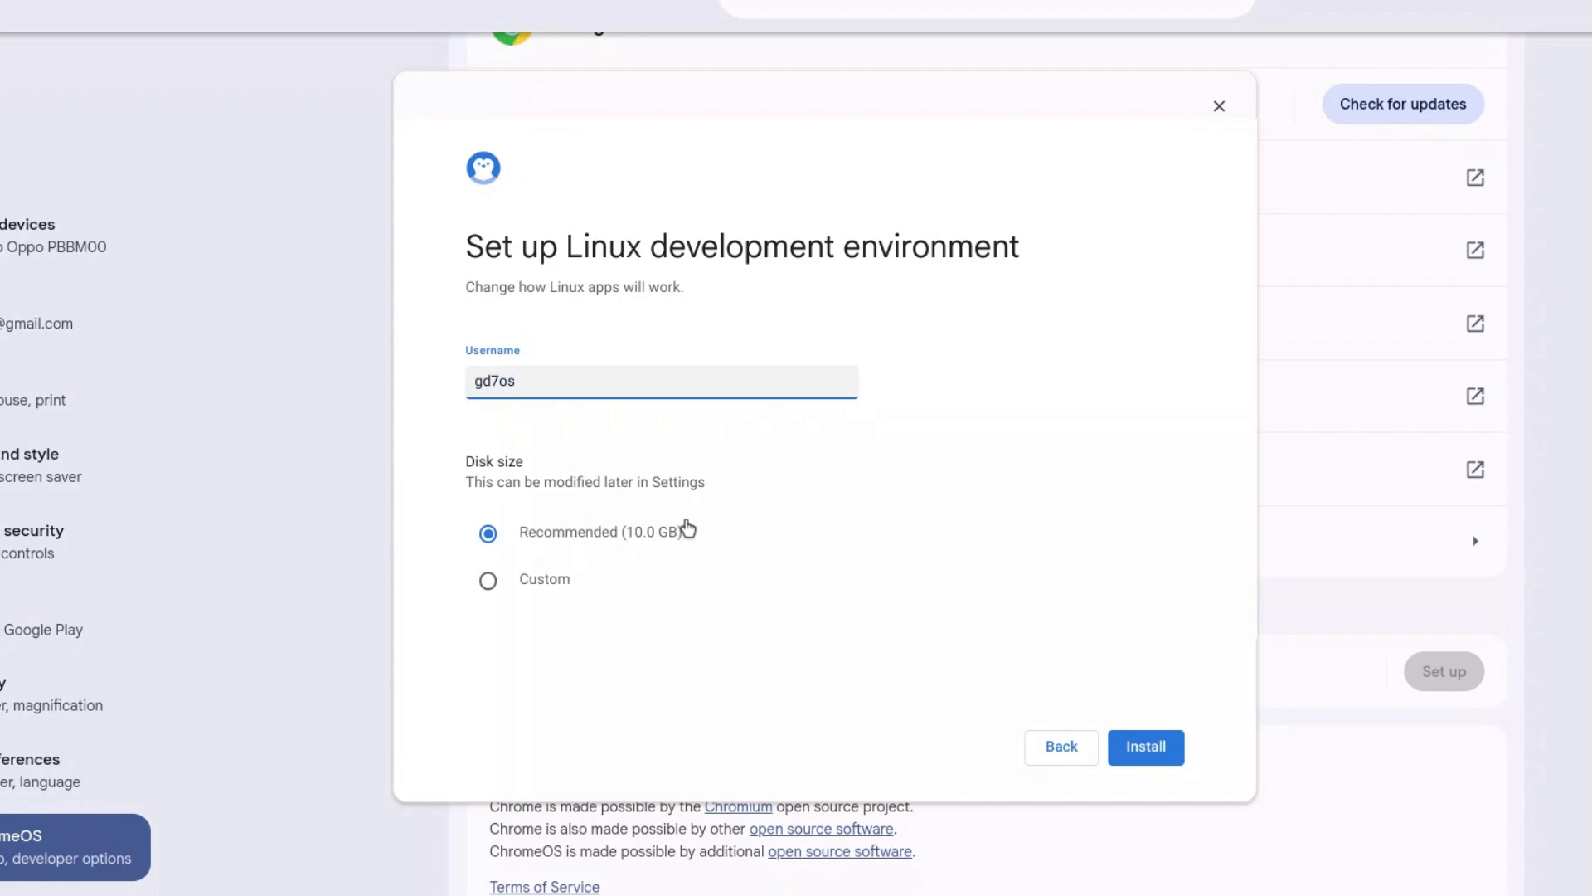
click(1146, 749)
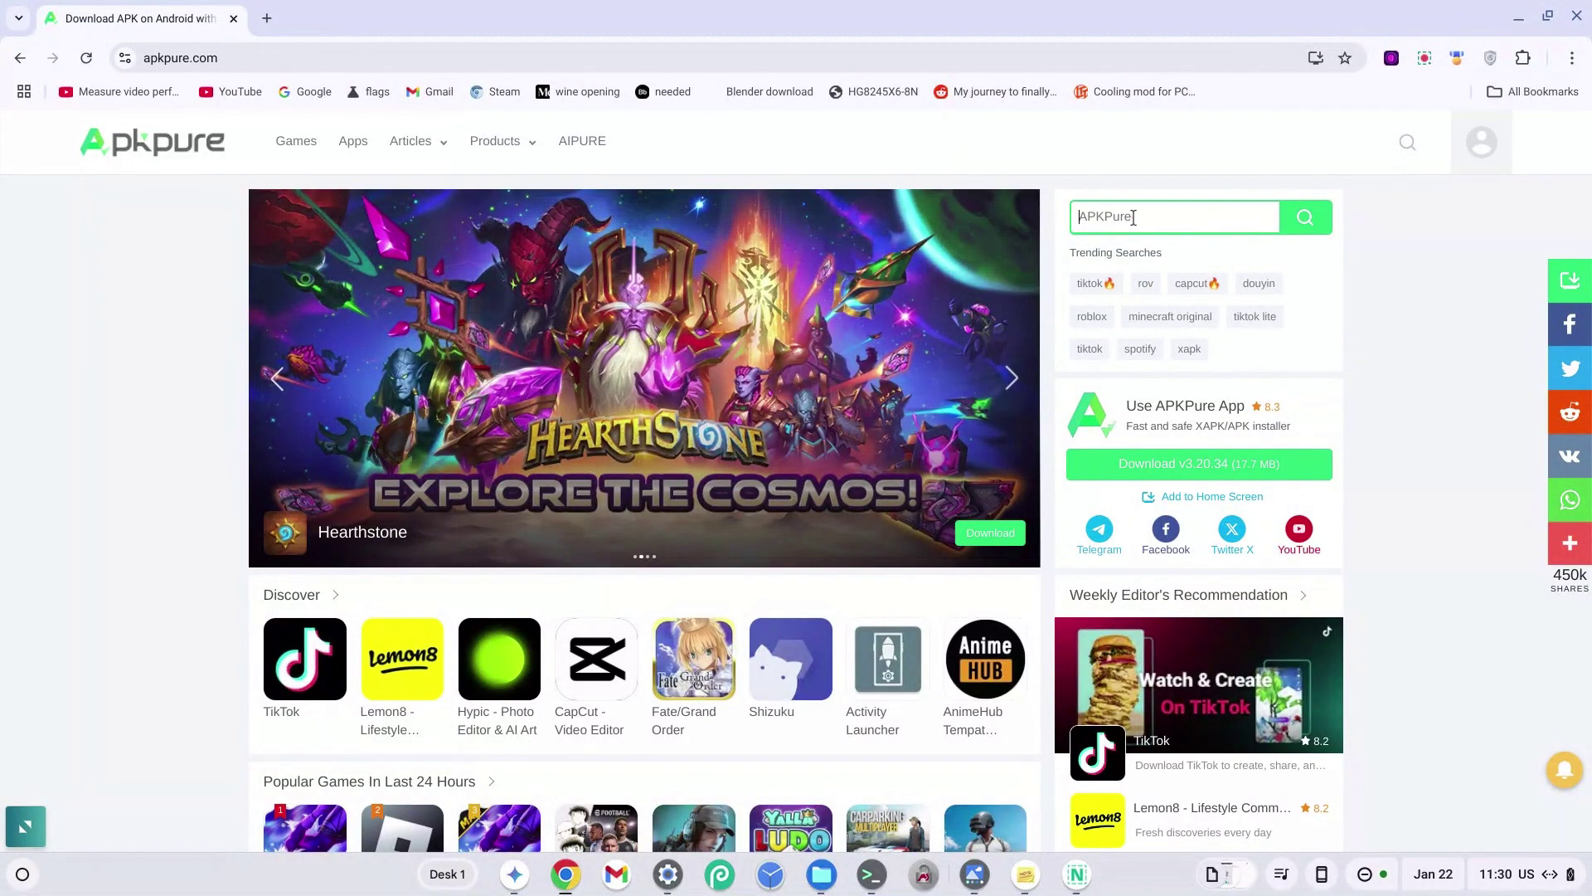
- Search APKPure for notepad and open the Notepad - simple notes download page
text(notepad)
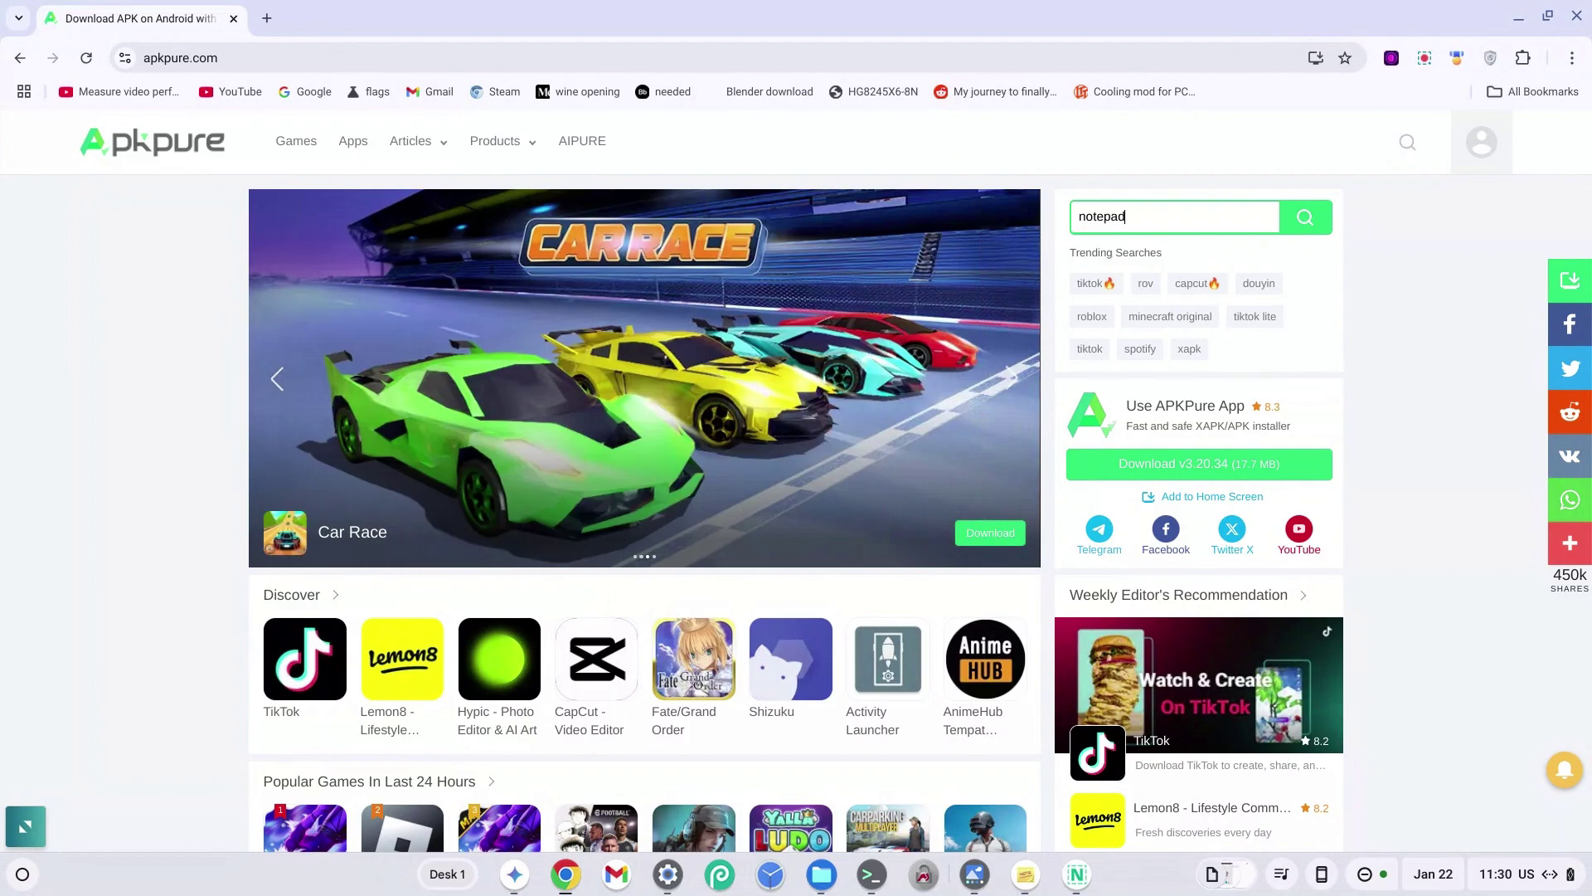
key(Return)
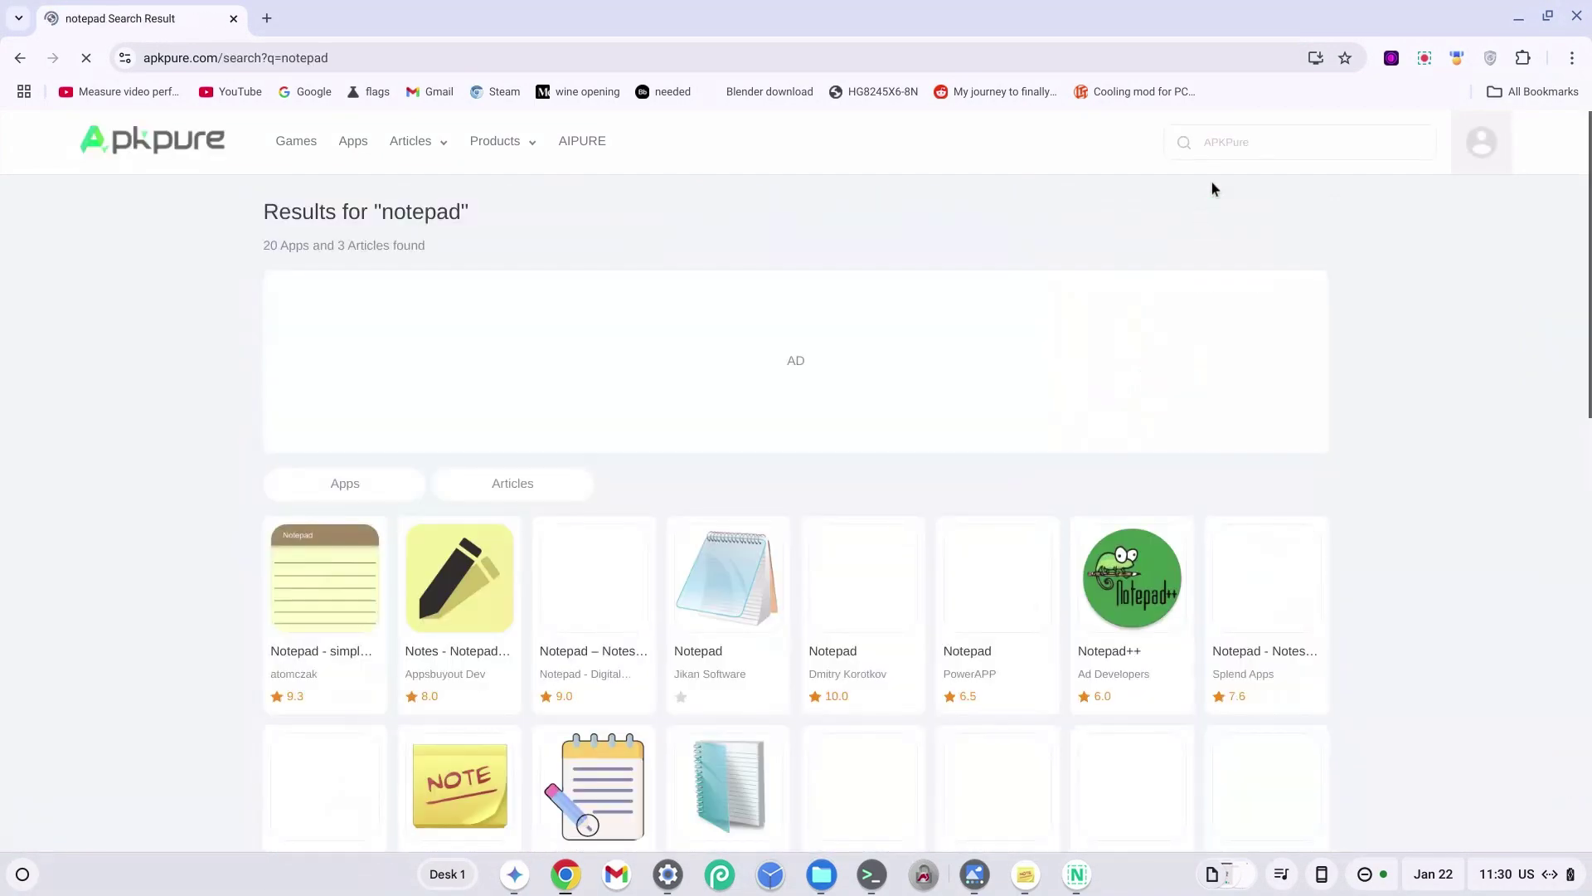
scroll(875, 497, down, 1)
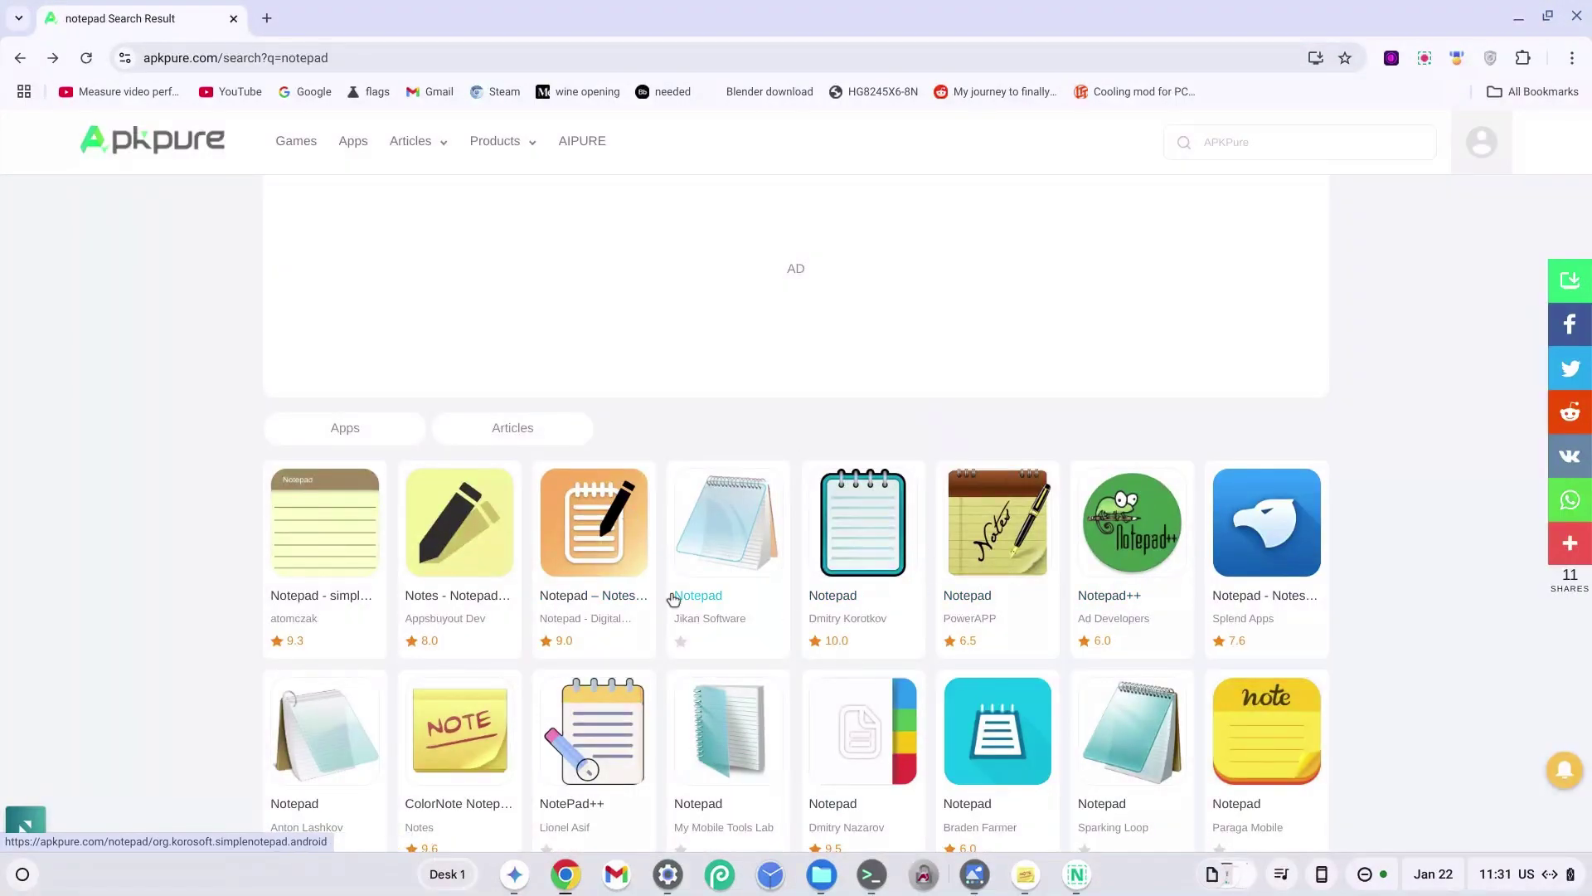
click(338, 513)
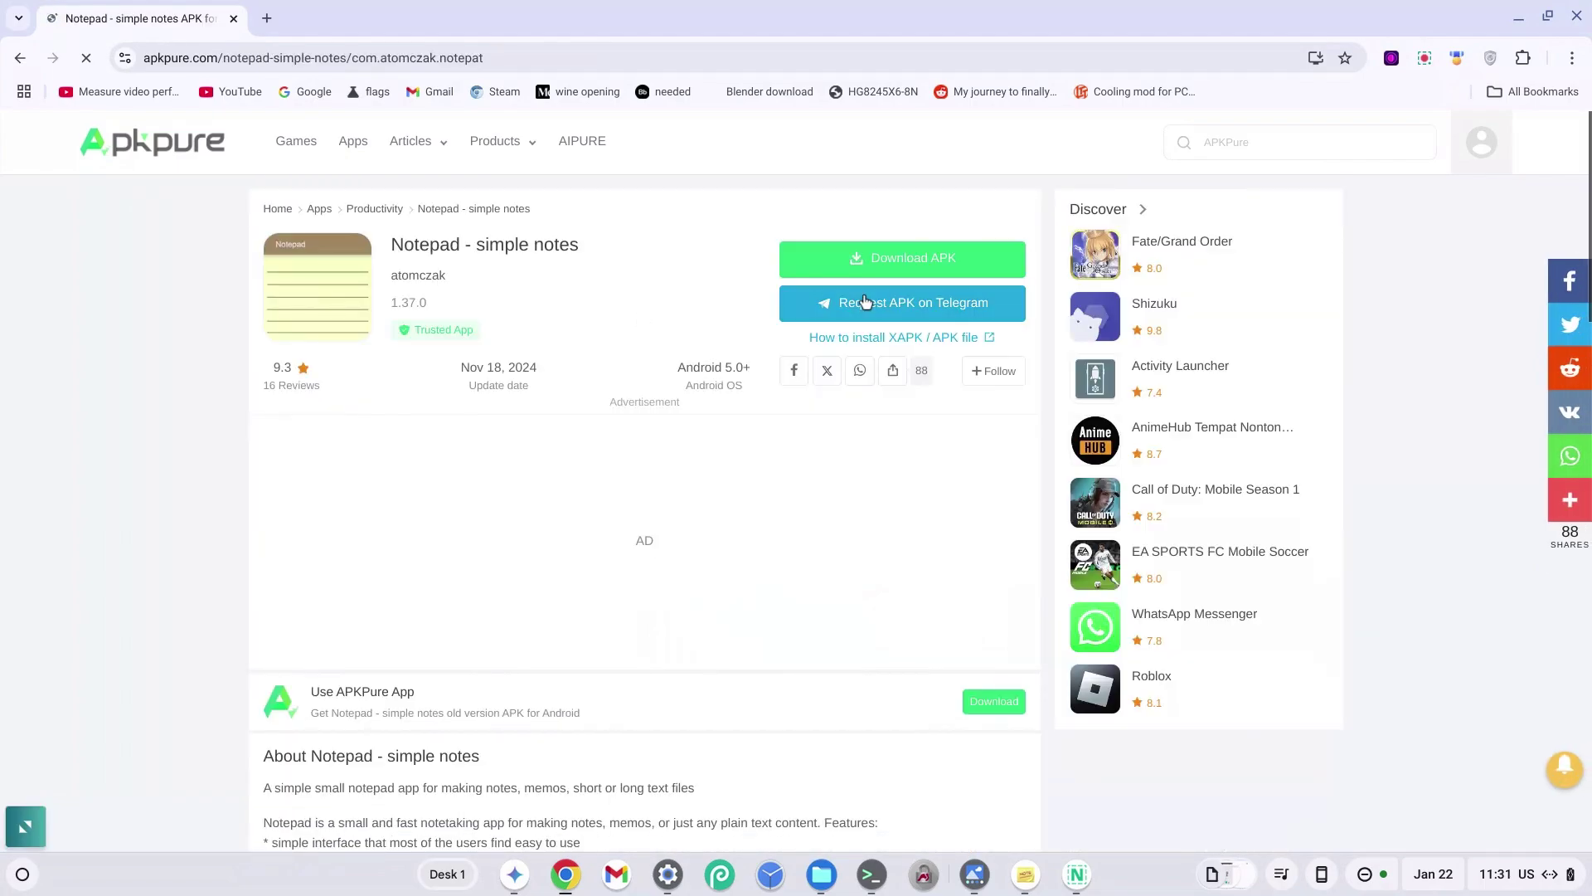
click(894, 267)
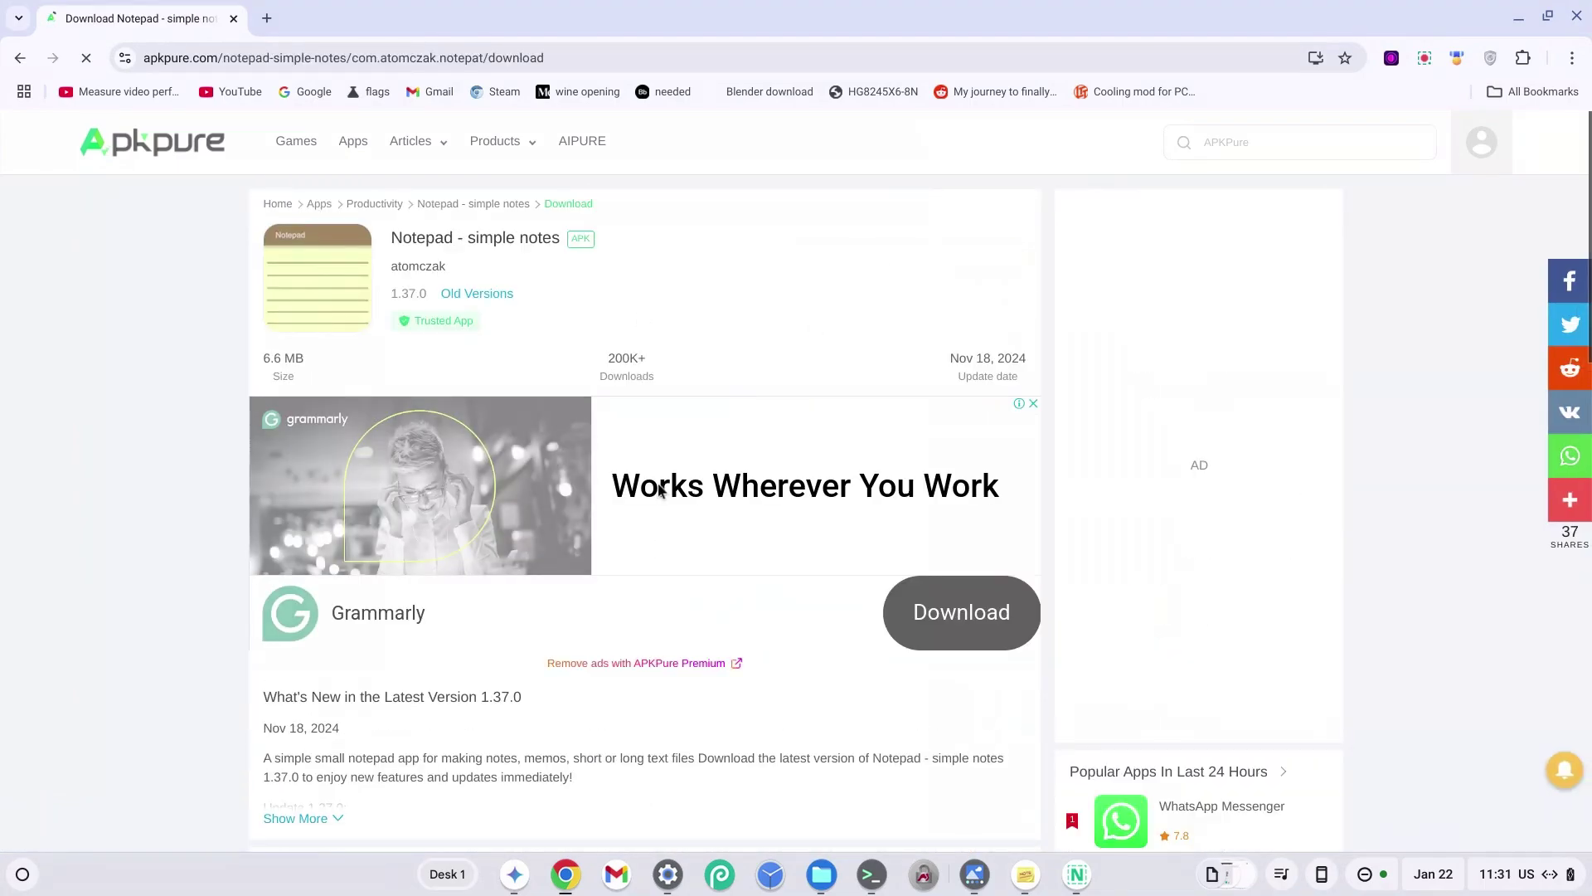
- Download the Notepad APK and save it to Linux files as notepad.apk
scroll(655, 481, down, 15)
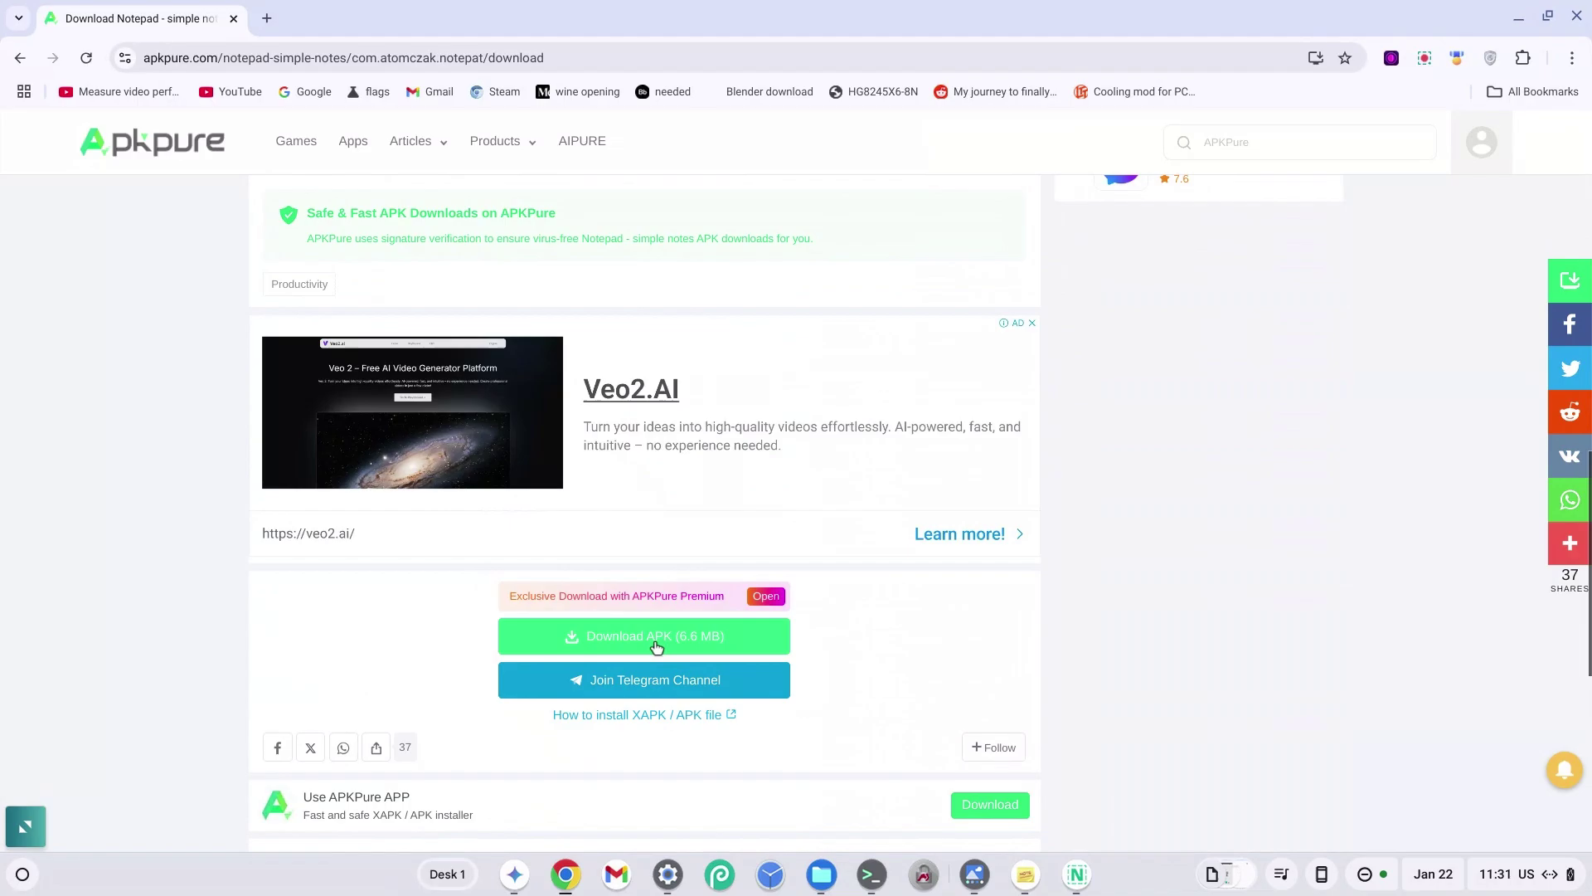
click(641, 653)
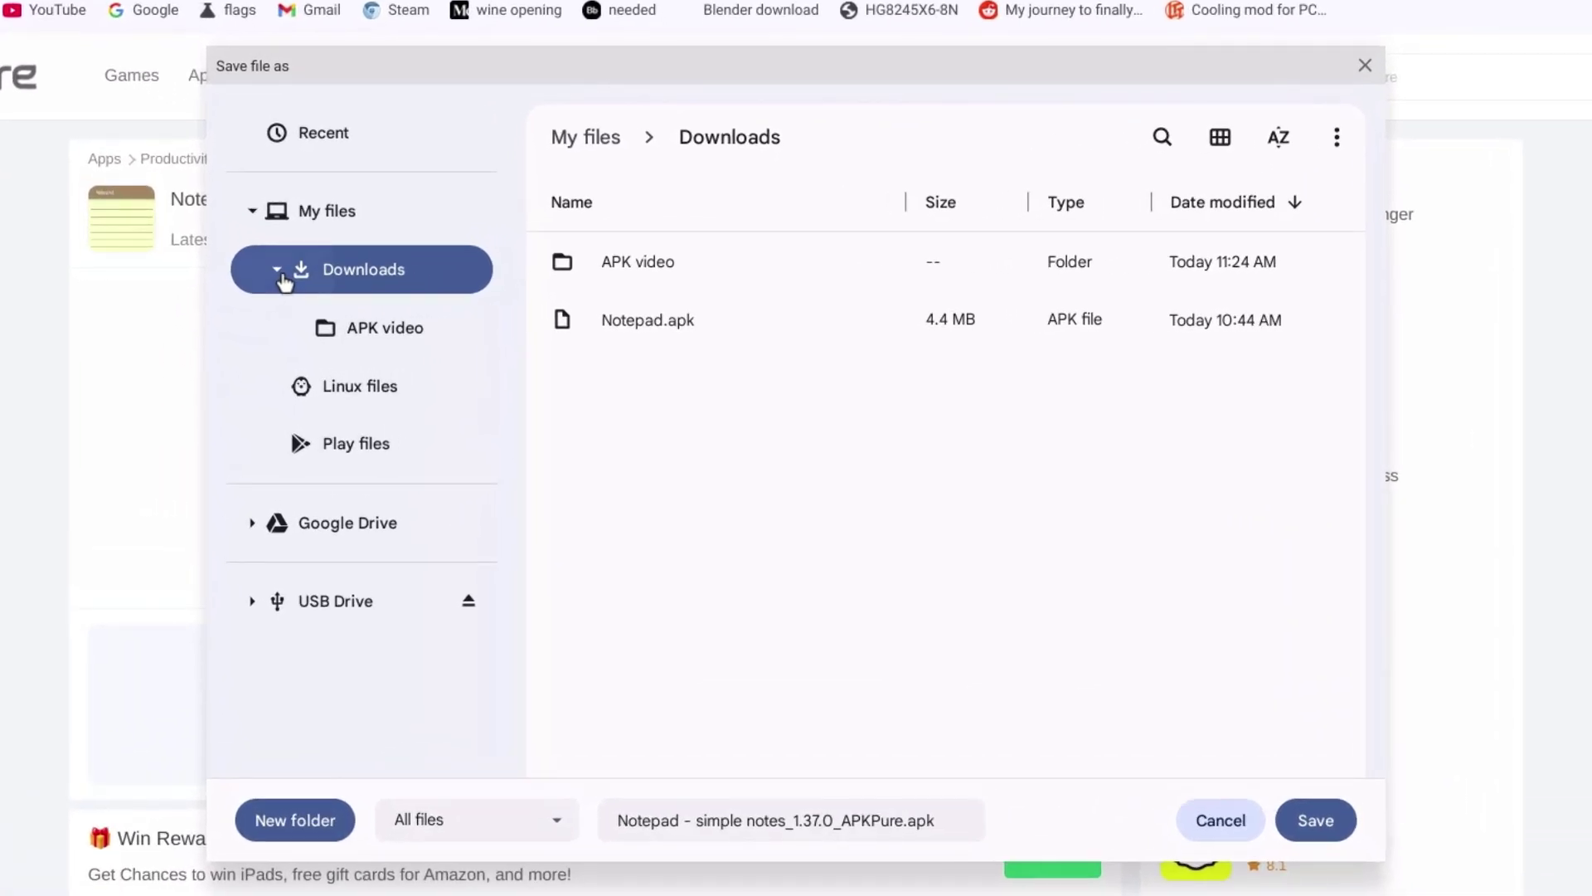
click(279, 272)
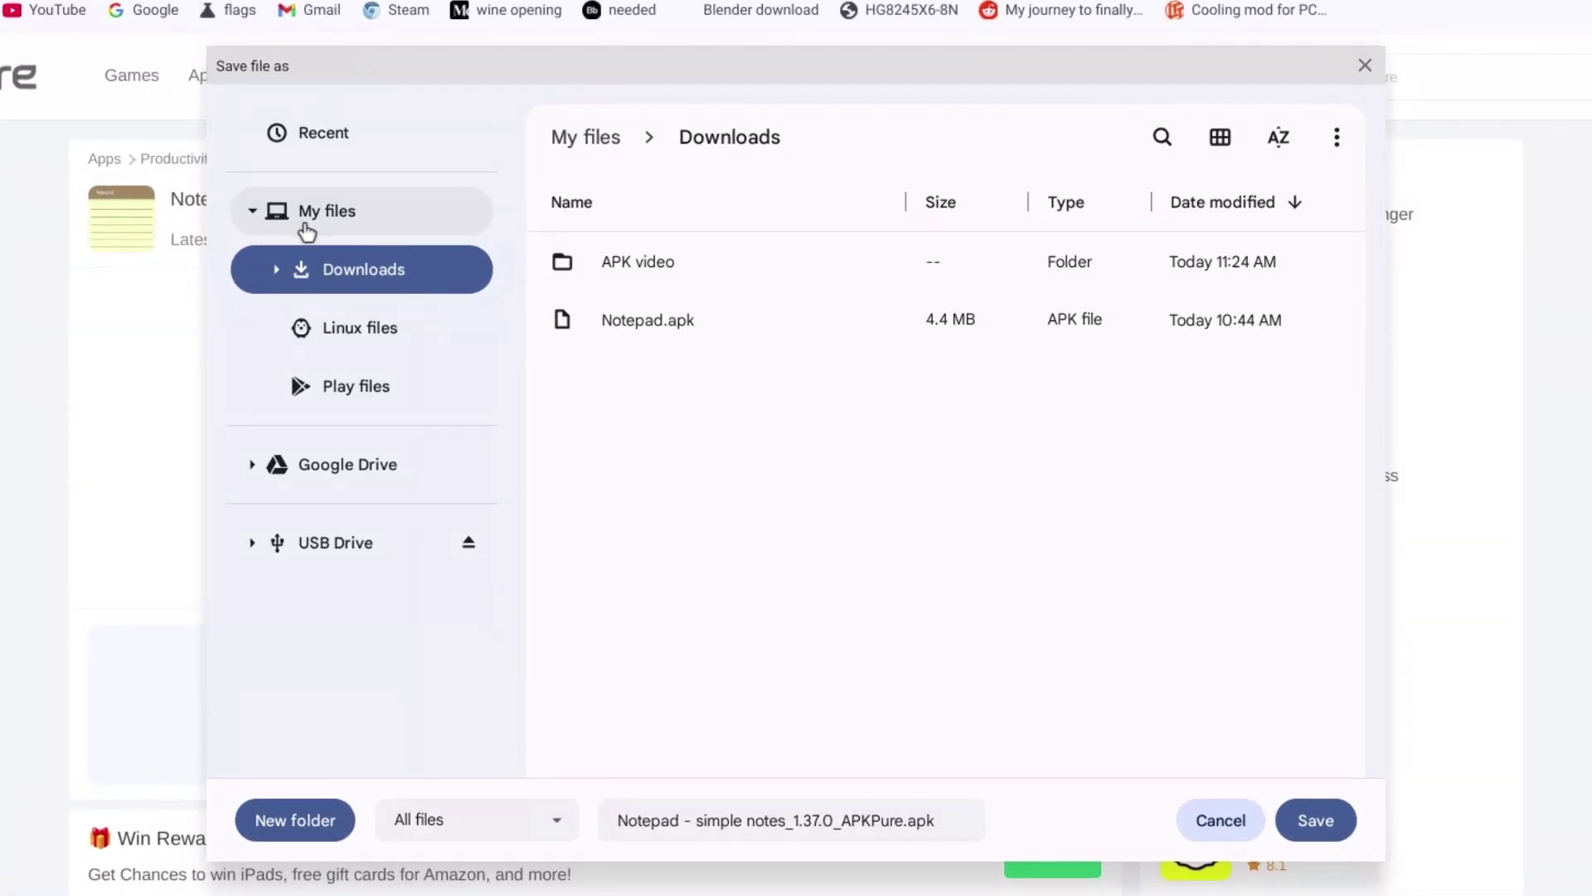
click(362, 342)
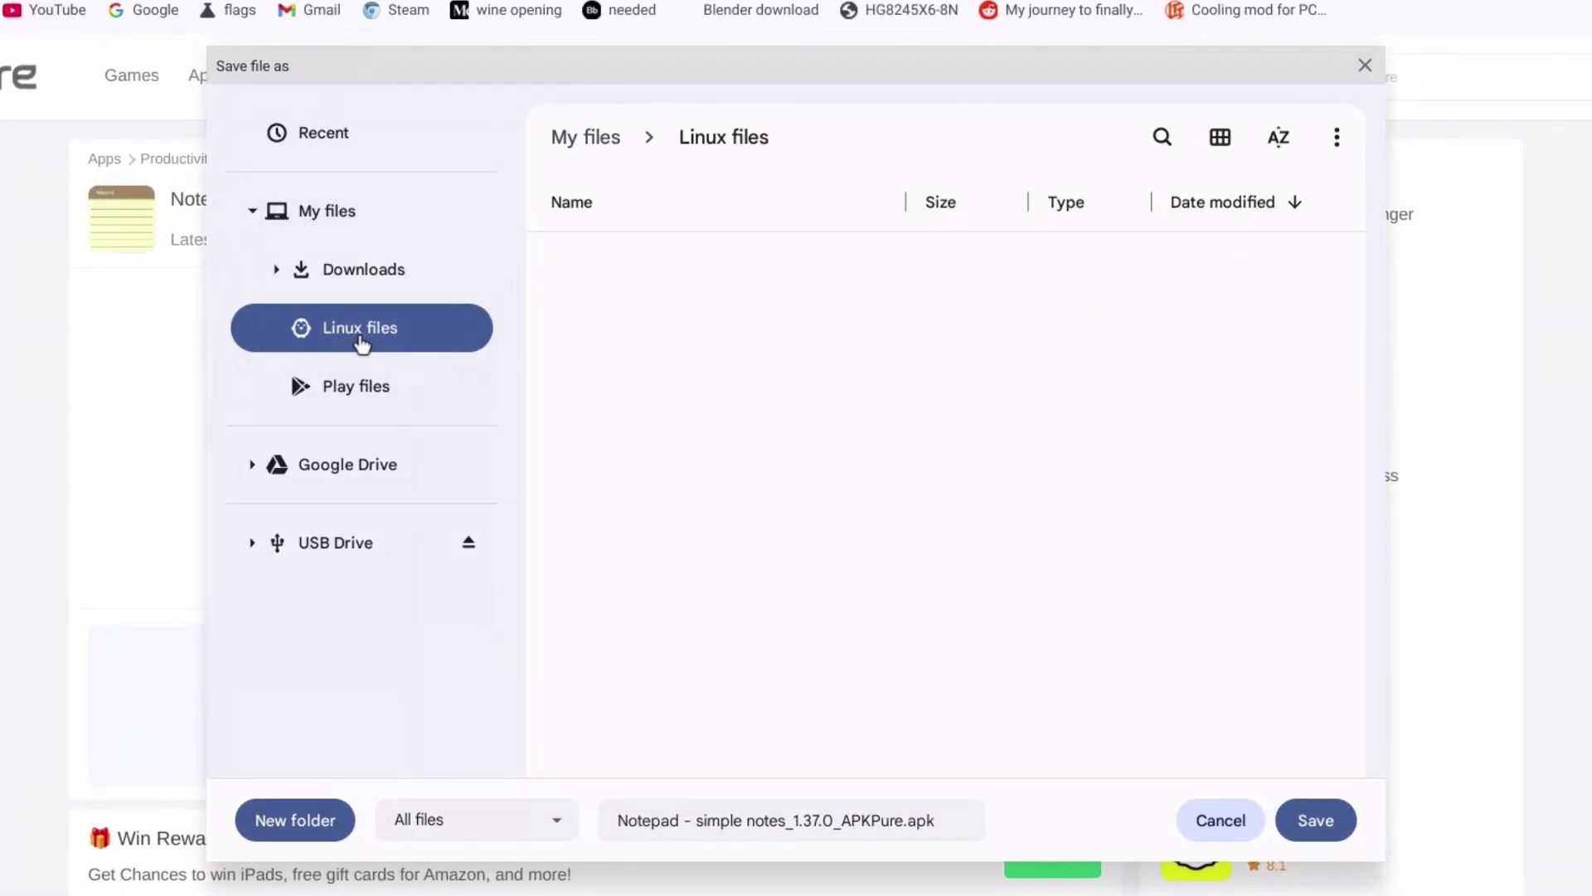
click(854, 808)
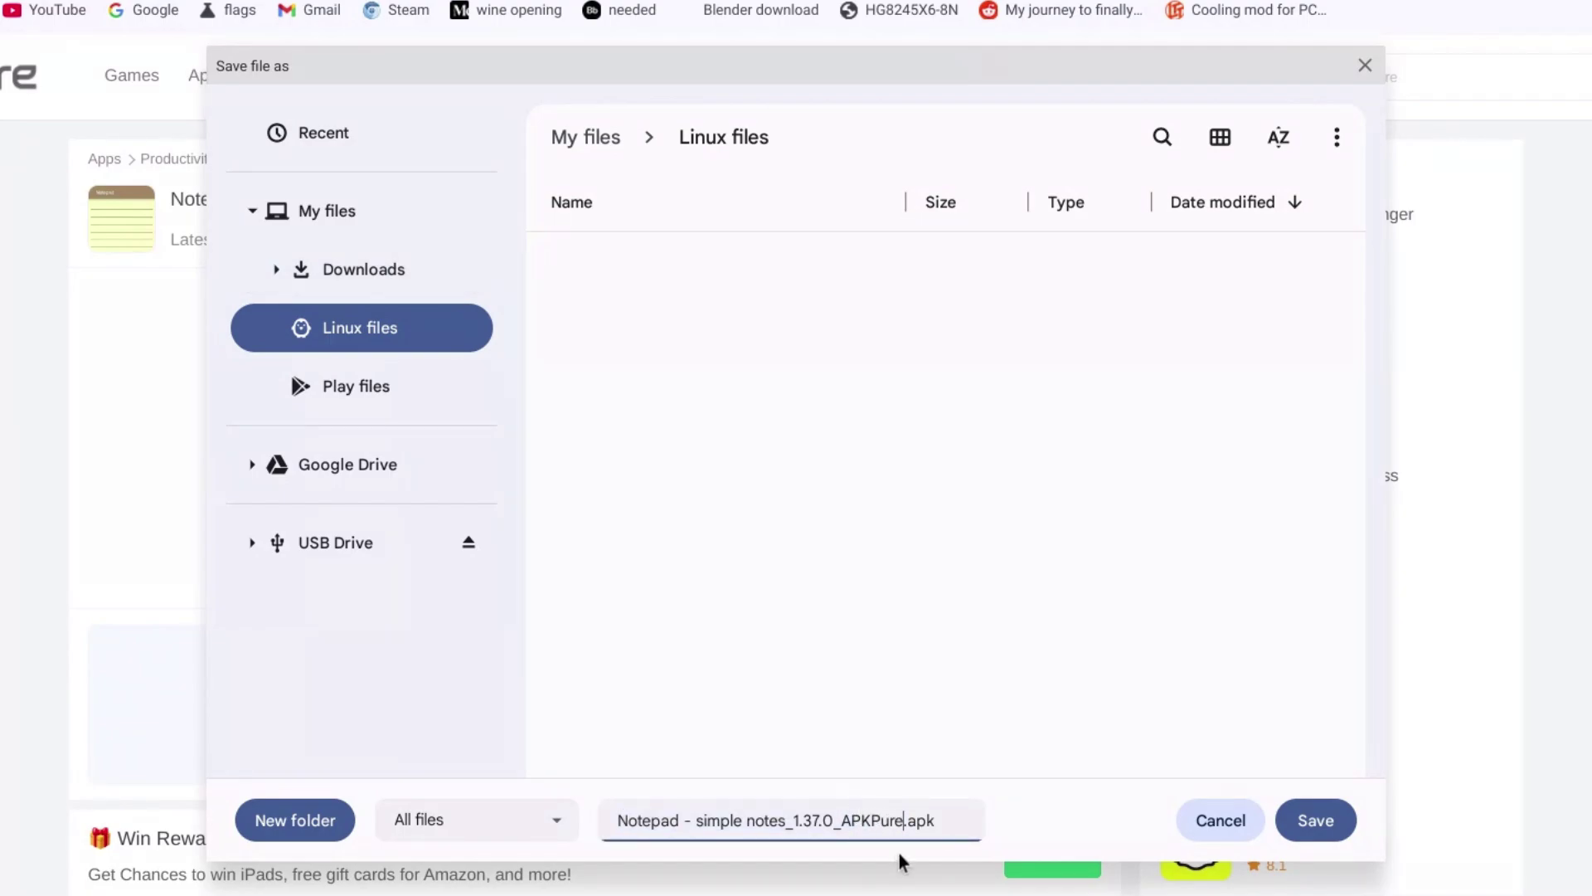
key(BackSpace)
key(BackSpace)
key(BackSpace)
key(BackSpace)
key(BackSpace)
key(BackSpace)
key(BackSpace)
key(BackSpace)
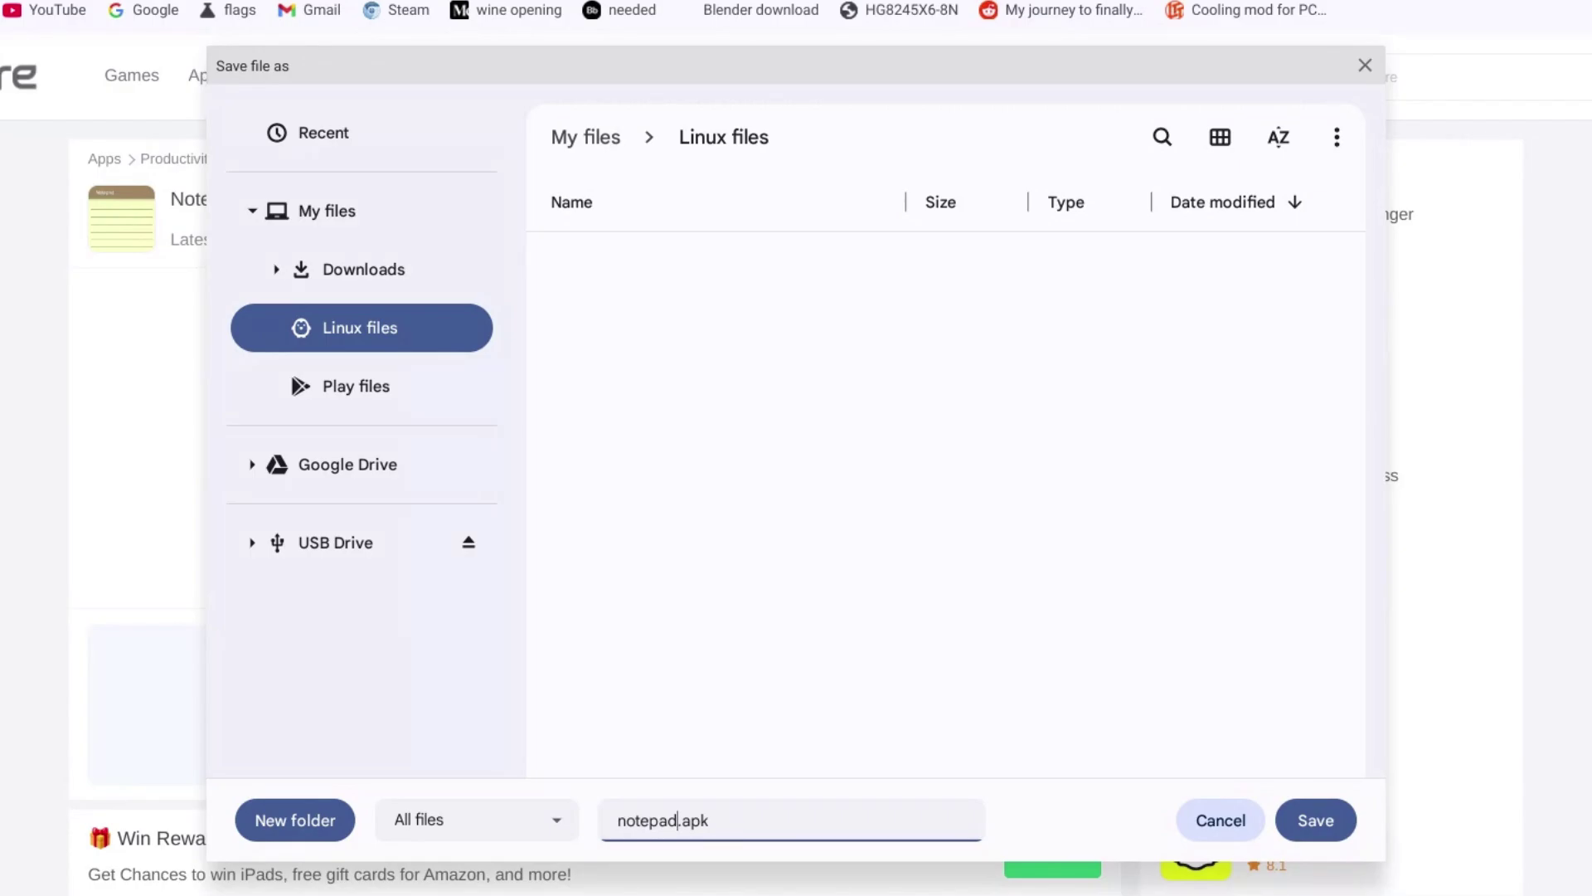
click(1316, 821)
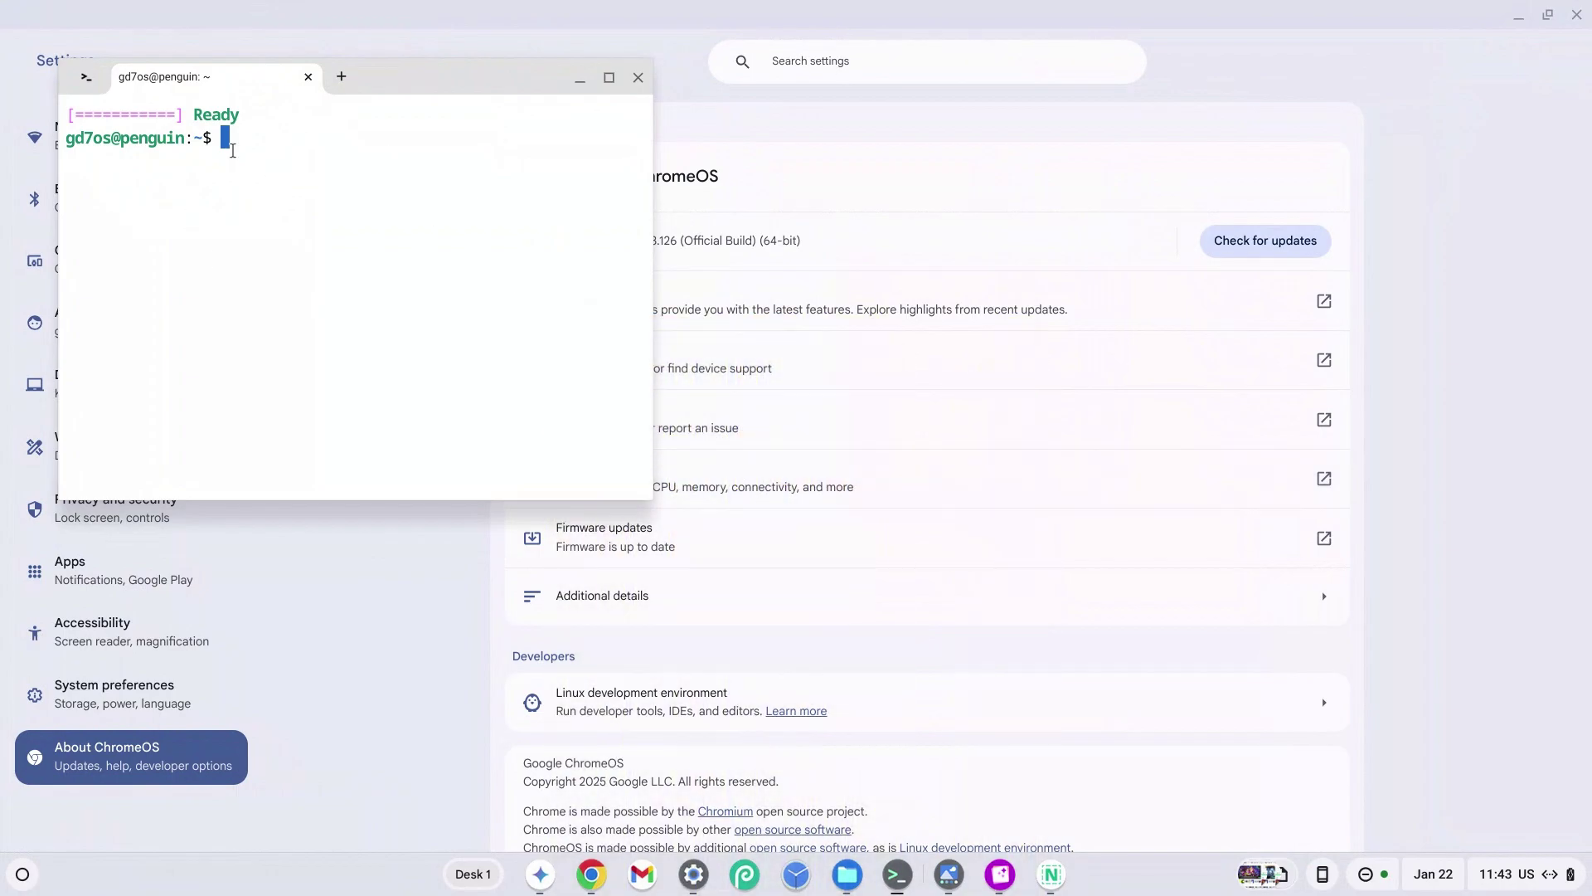
- Close the terminal and turn on Google Play in Settings > Apps
click(639, 78)
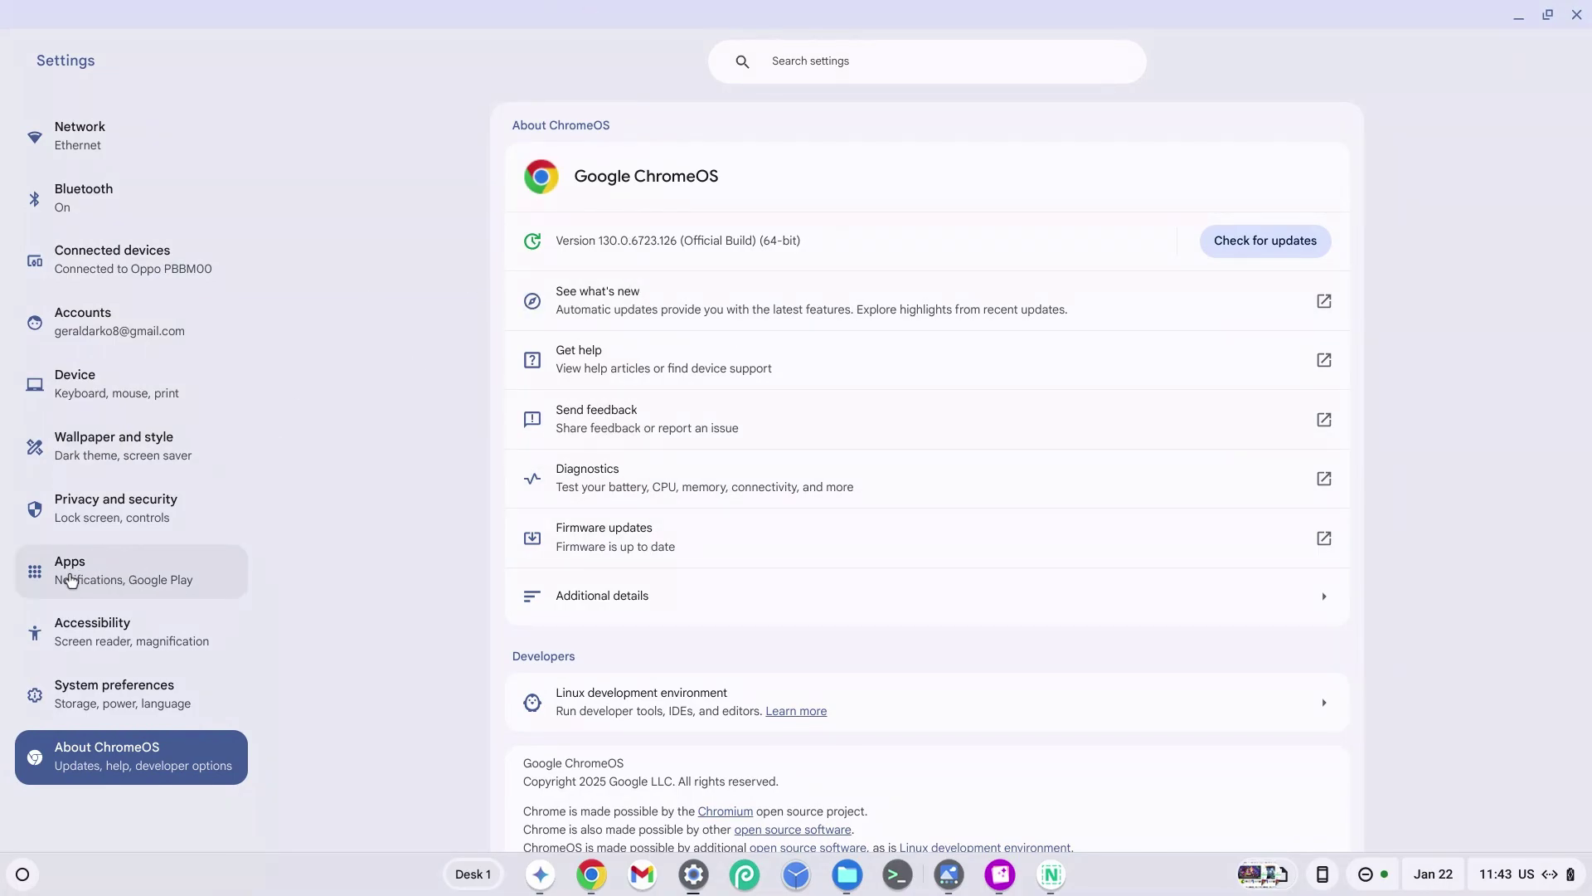
click(82, 567)
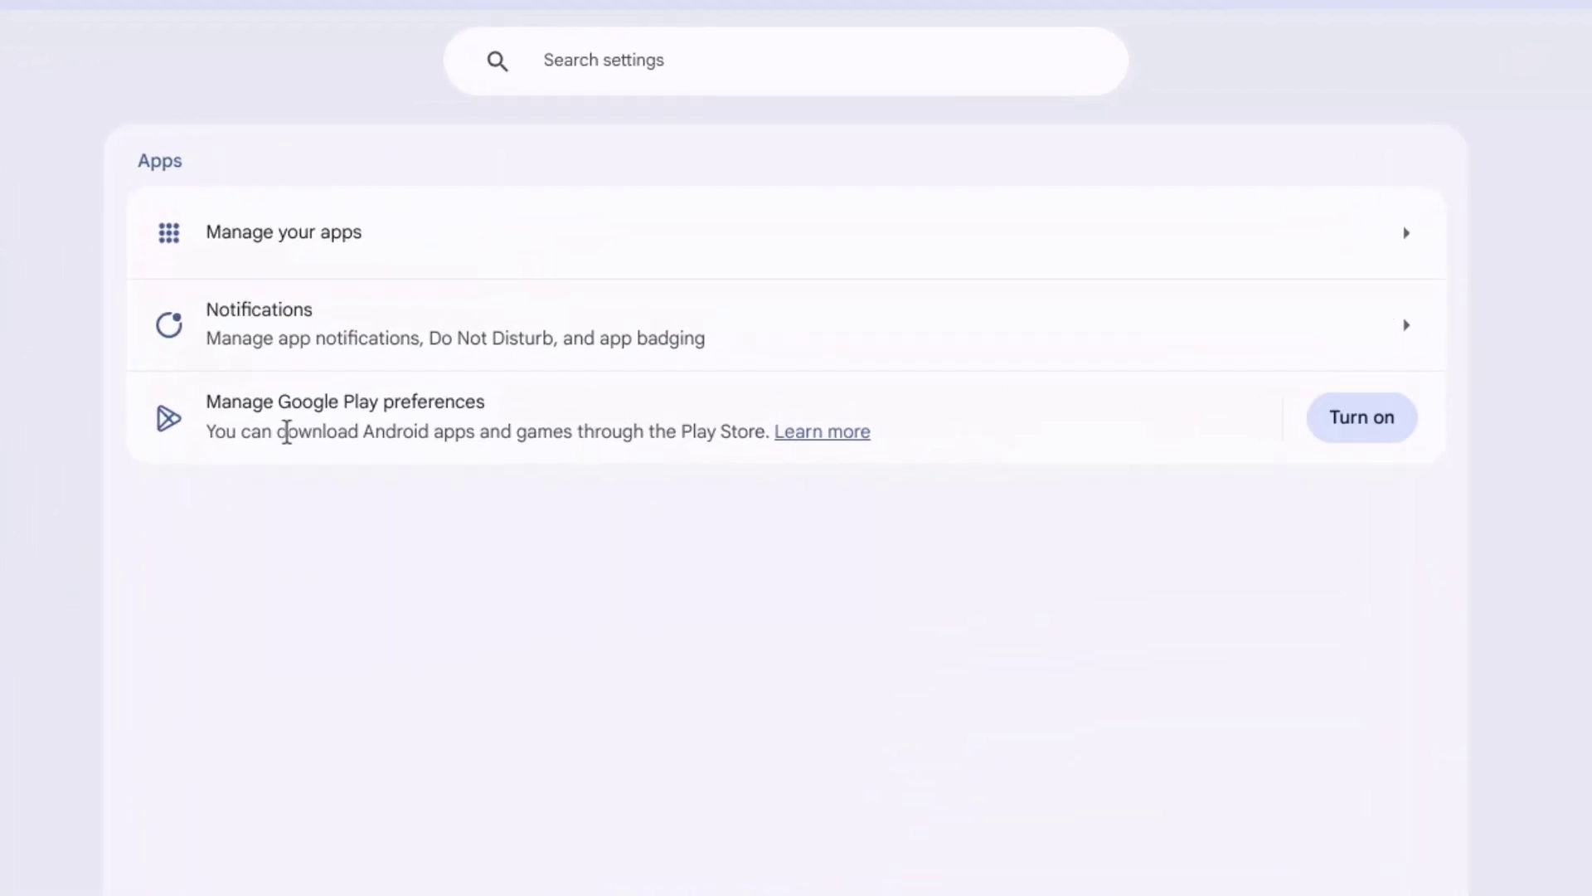
click(1352, 424)
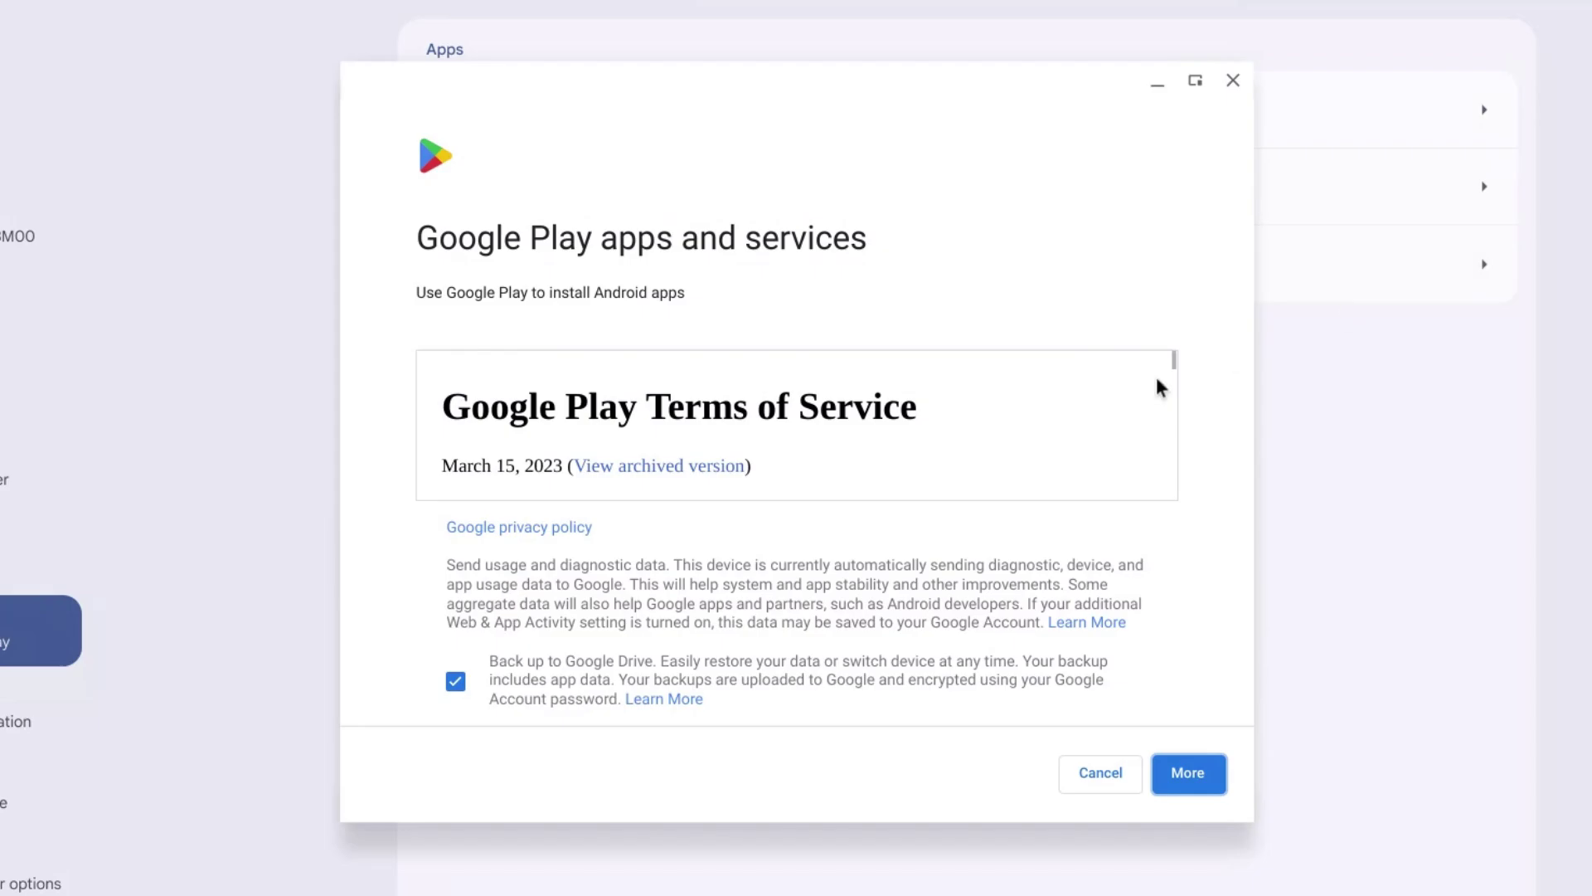
- Accept the Google Play terms and settings, then close the Google Play window
scroll(1153, 390, down, 3)
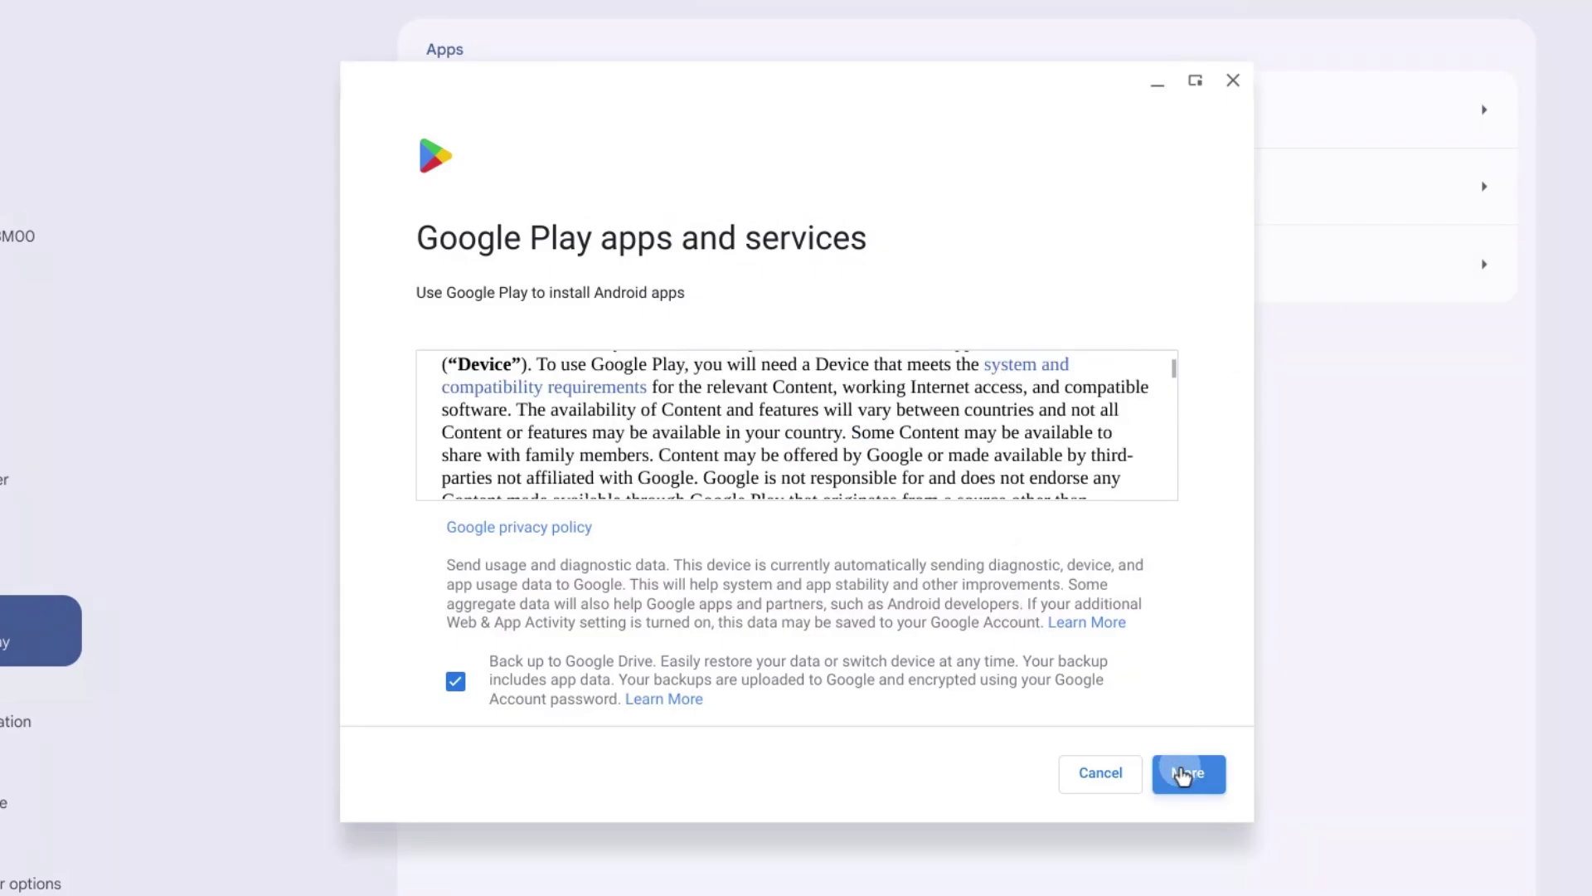
click(1187, 773)
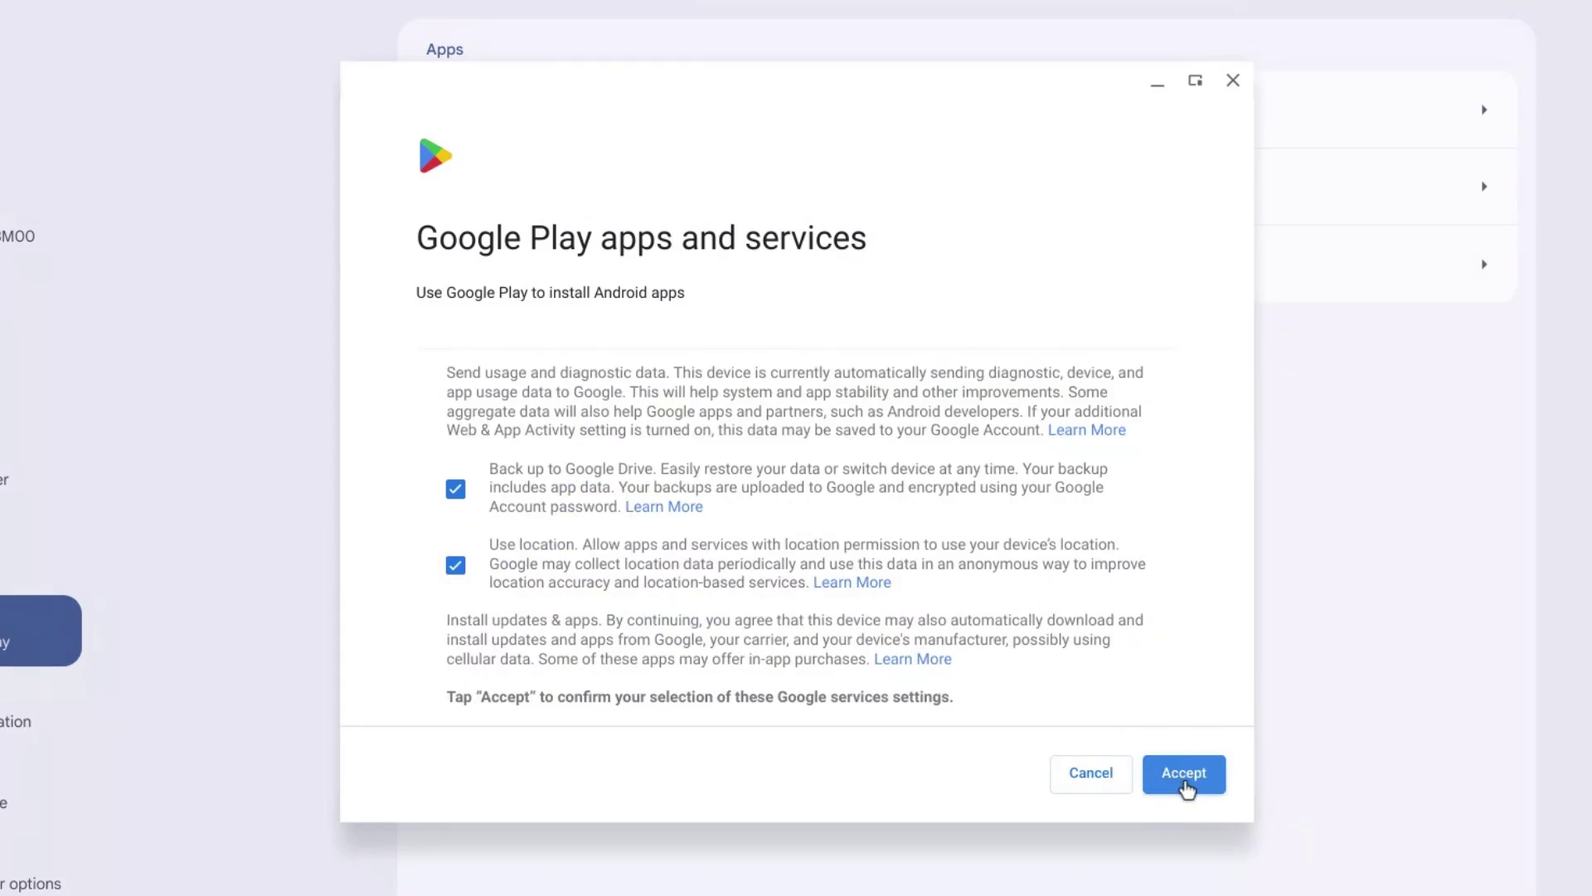
click(1184, 775)
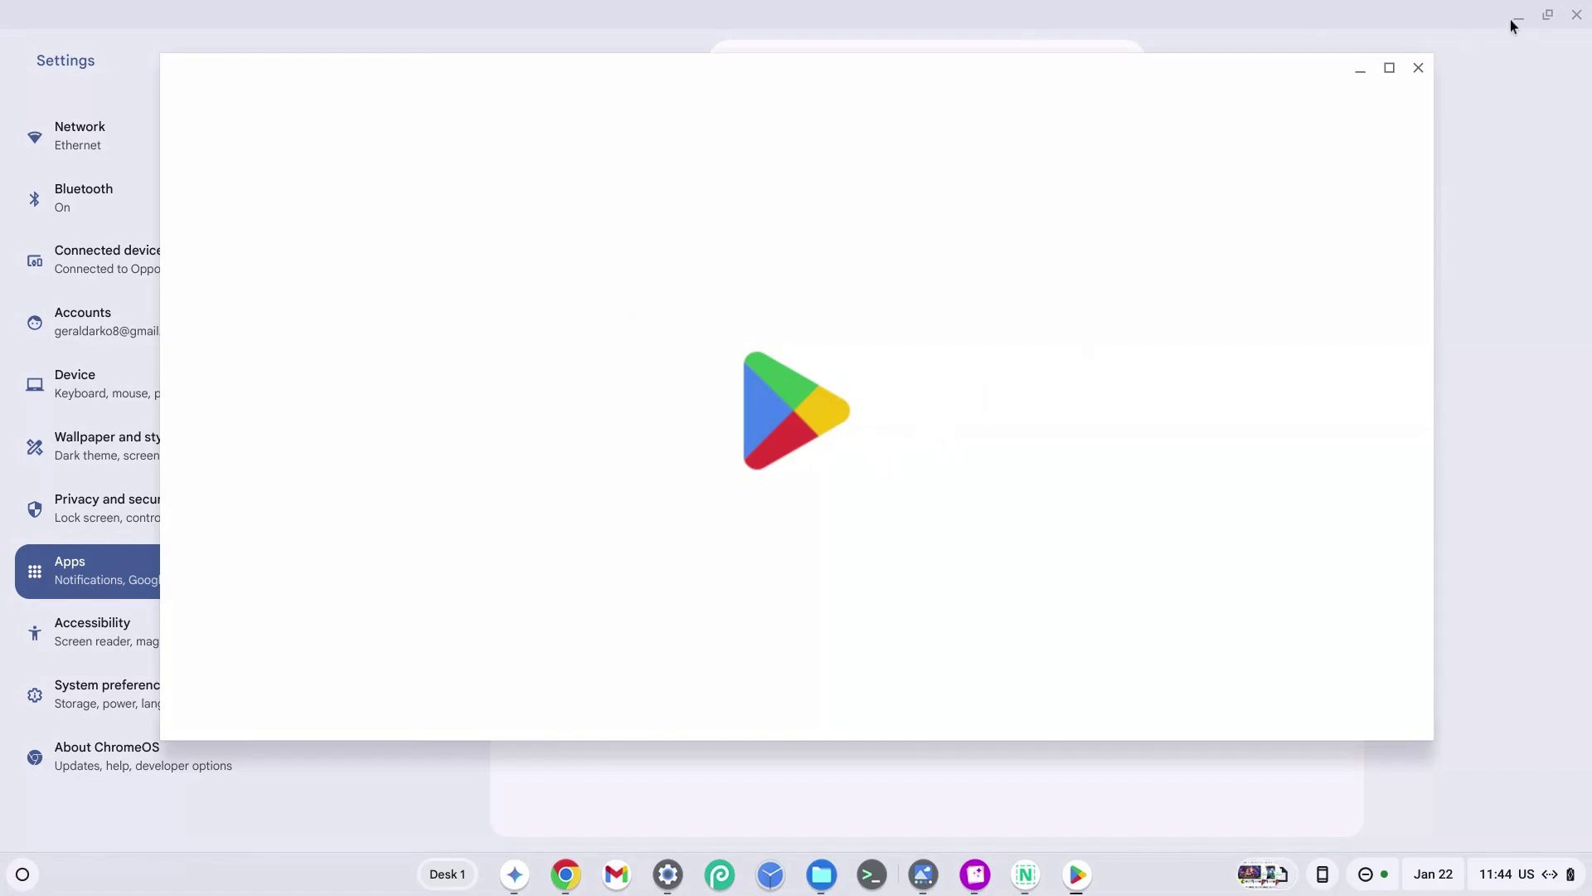
click(1419, 68)
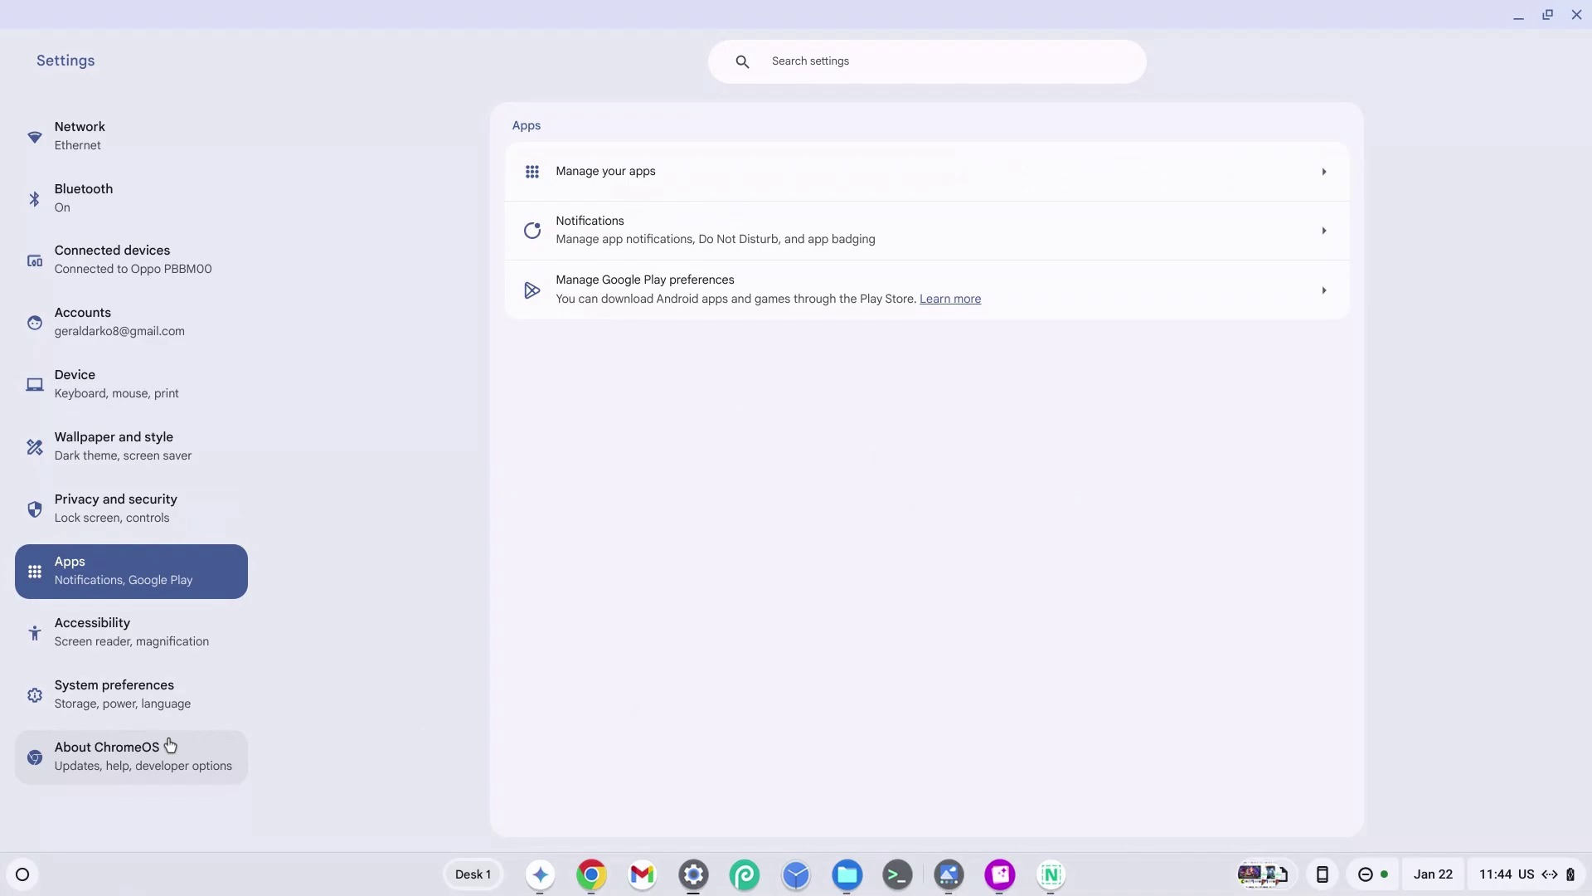
- Enable ADB debugging under Linux development environment > Develop Android apps and confirm the restart
click(133, 753)
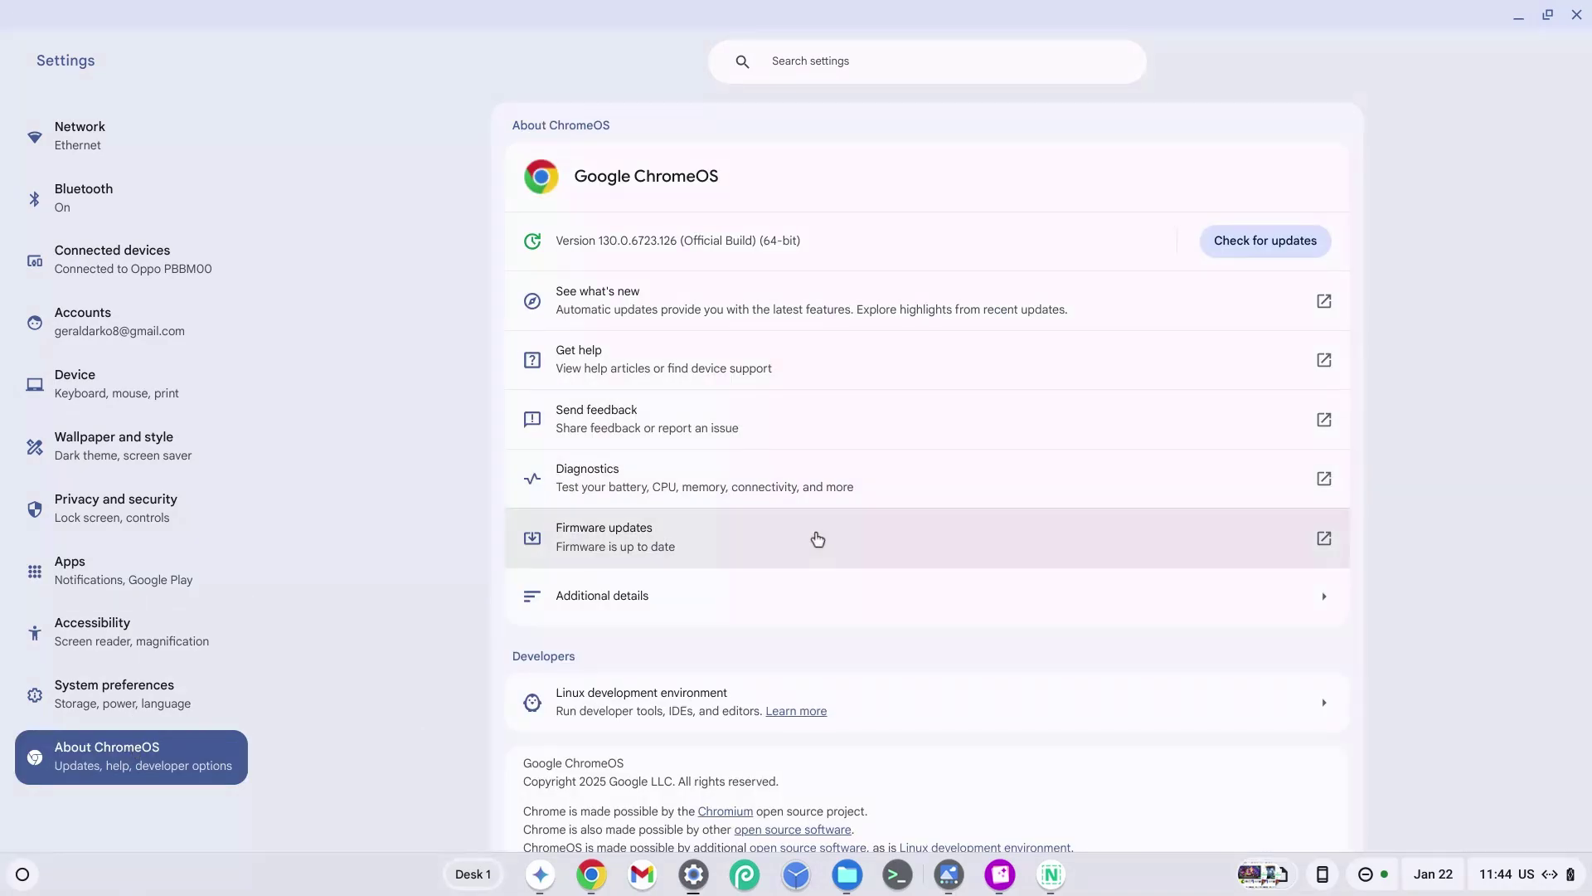
click(668, 702)
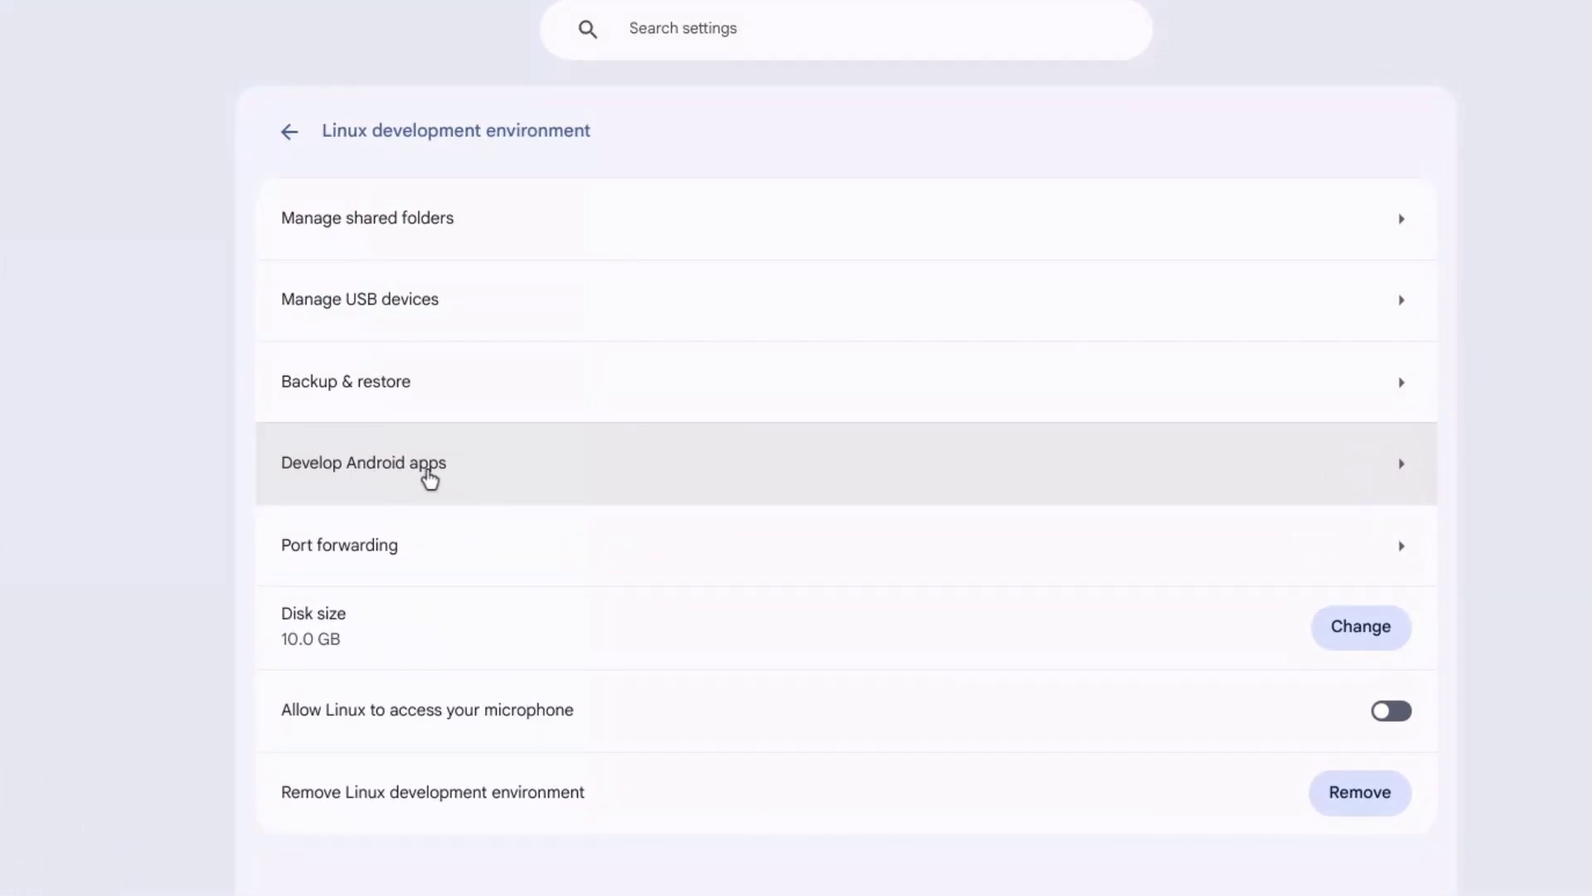
click(619, 468)
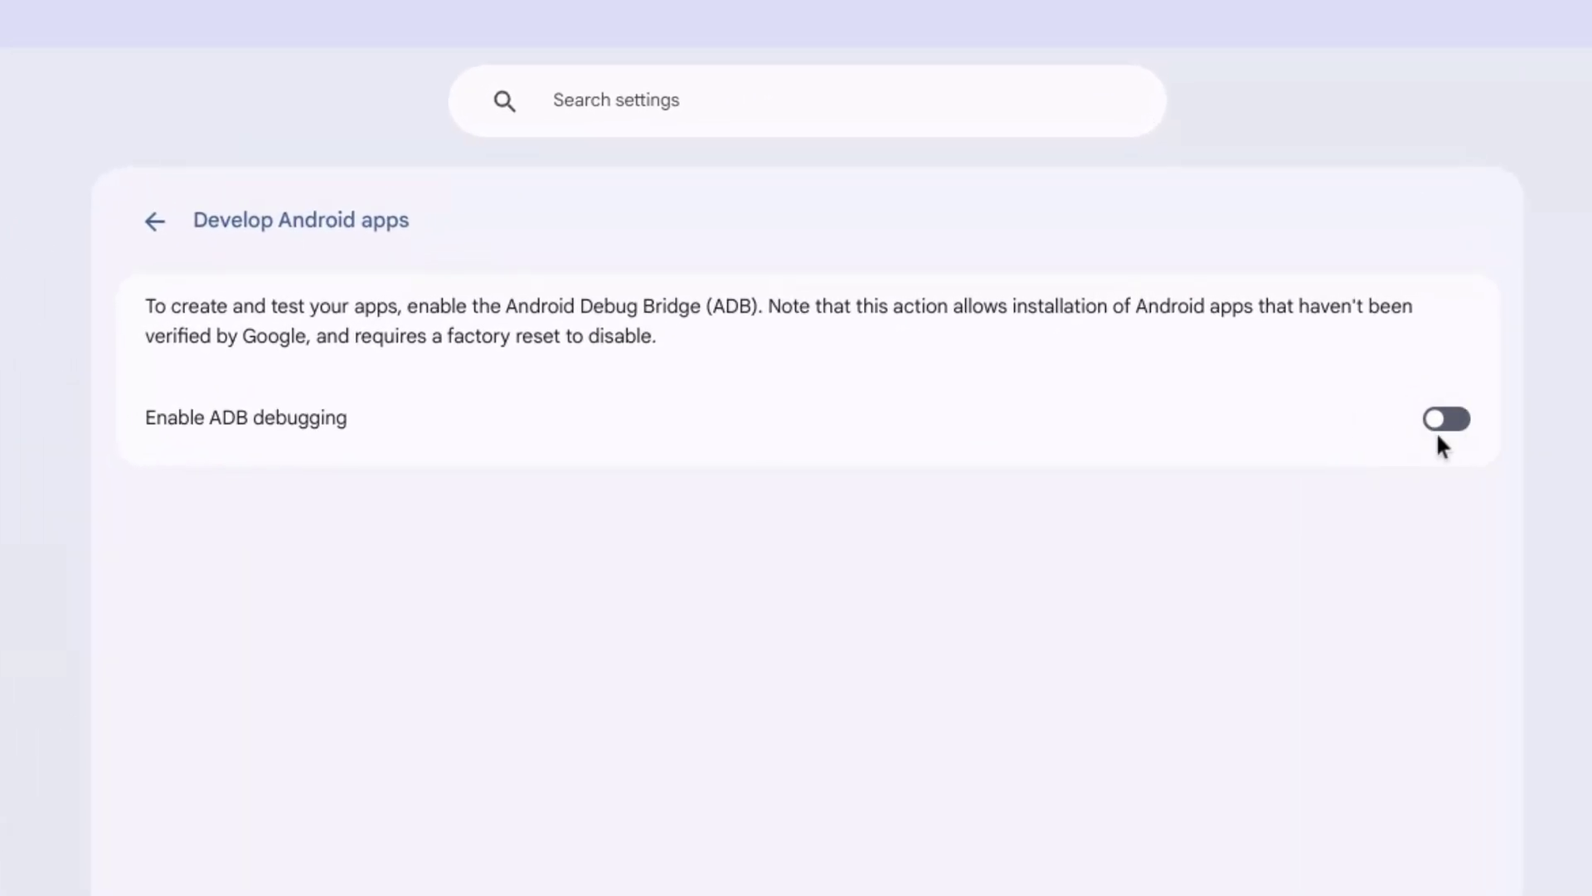
click(1446, 421)
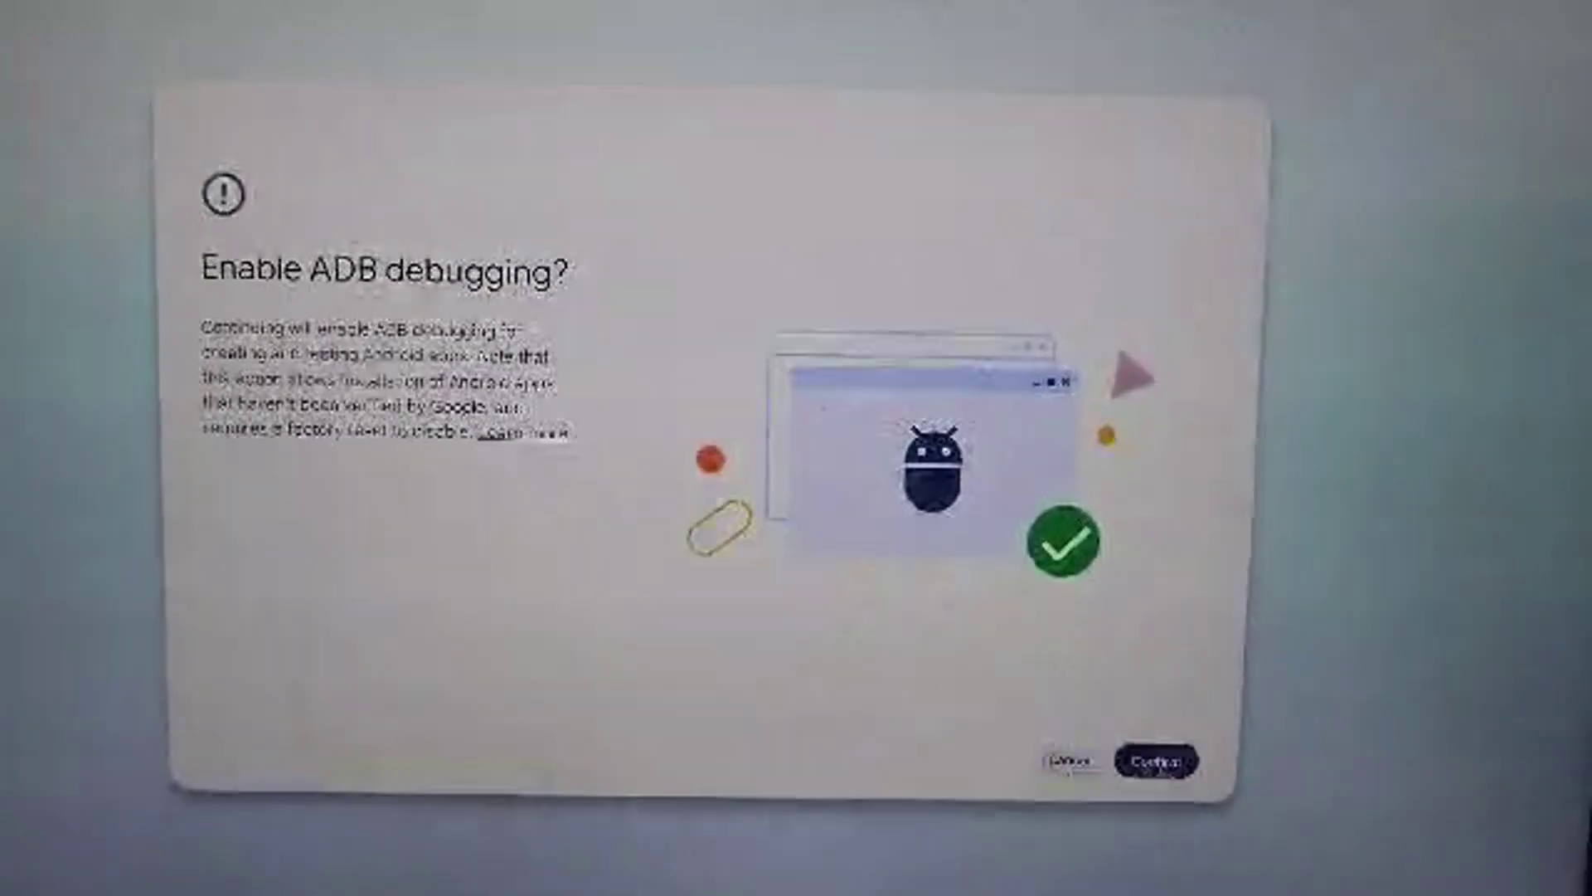
click(1156, 761)
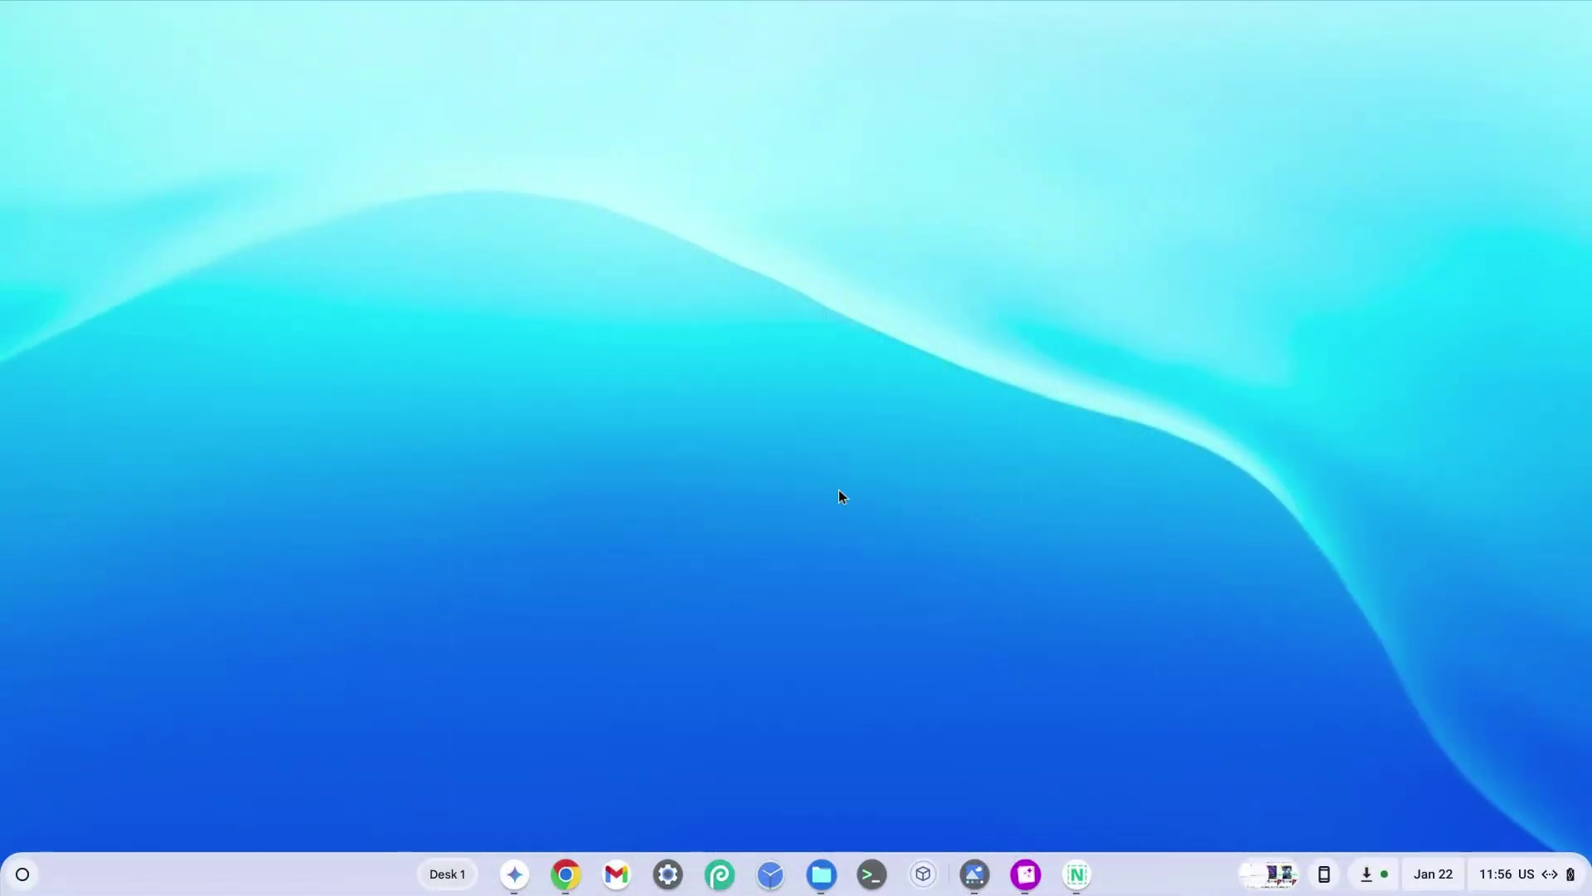
- Open a penguin shell in Terminal and check the Debian version with cat /etc/debian_version
click(23, 873)
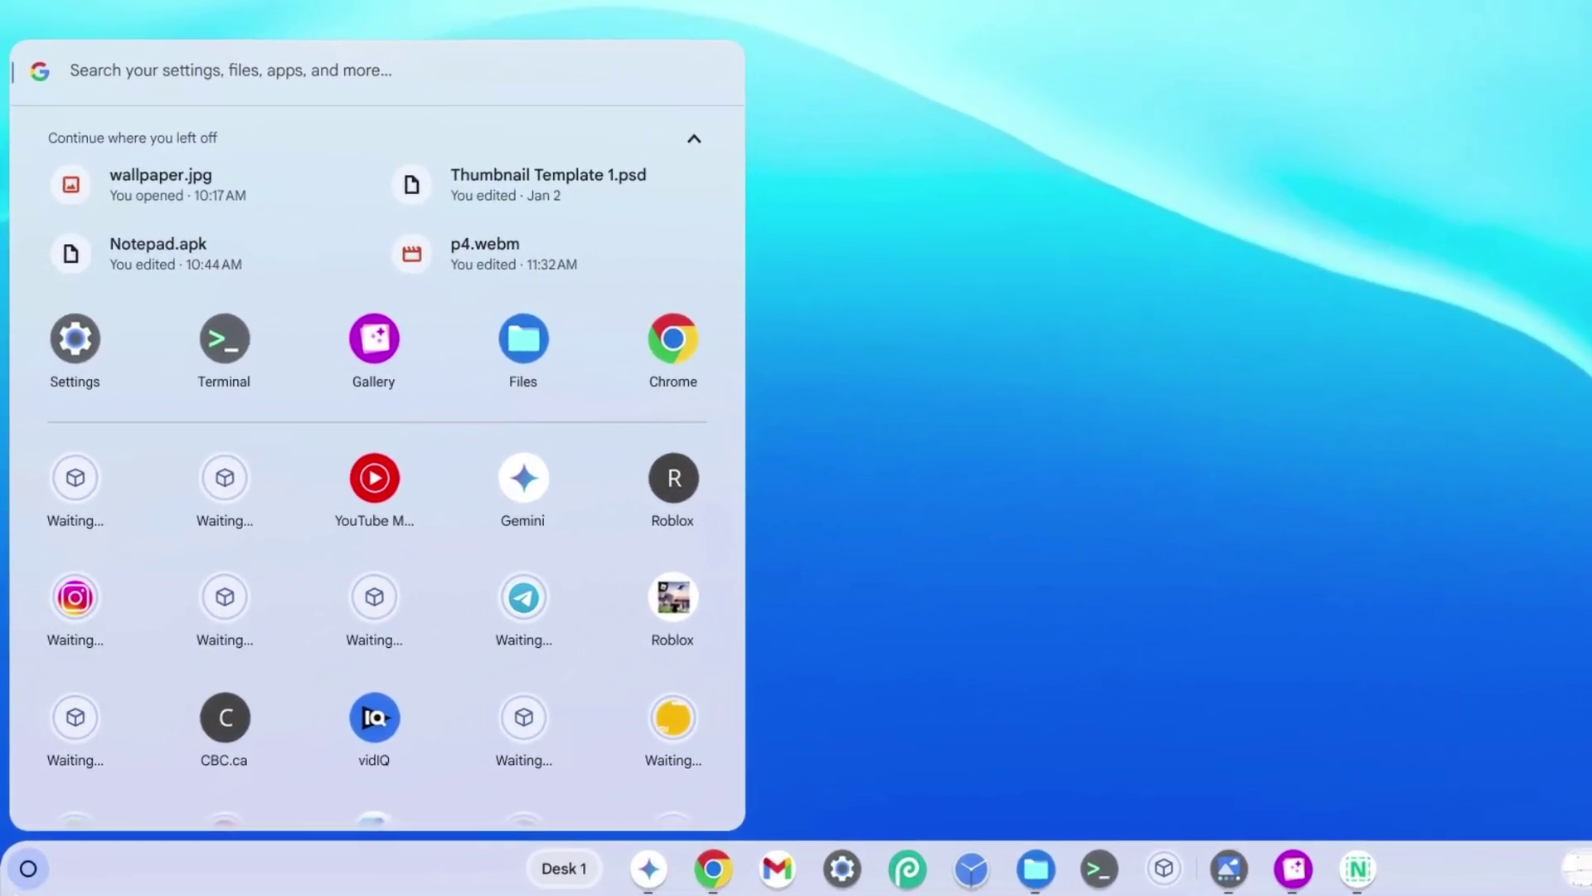
text(ter)
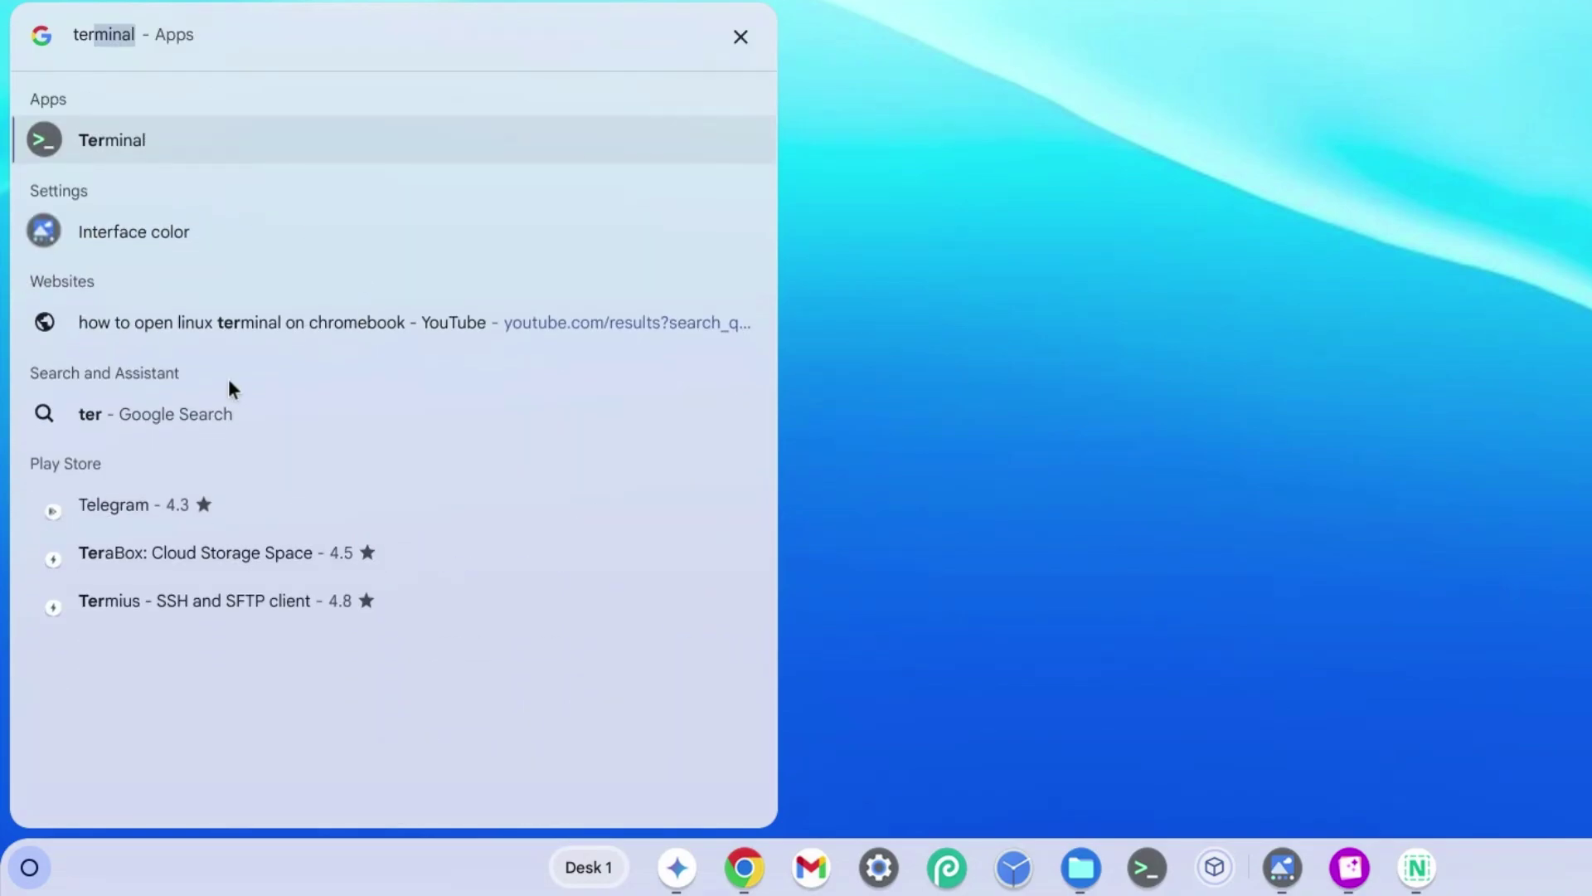
click(135, 146)
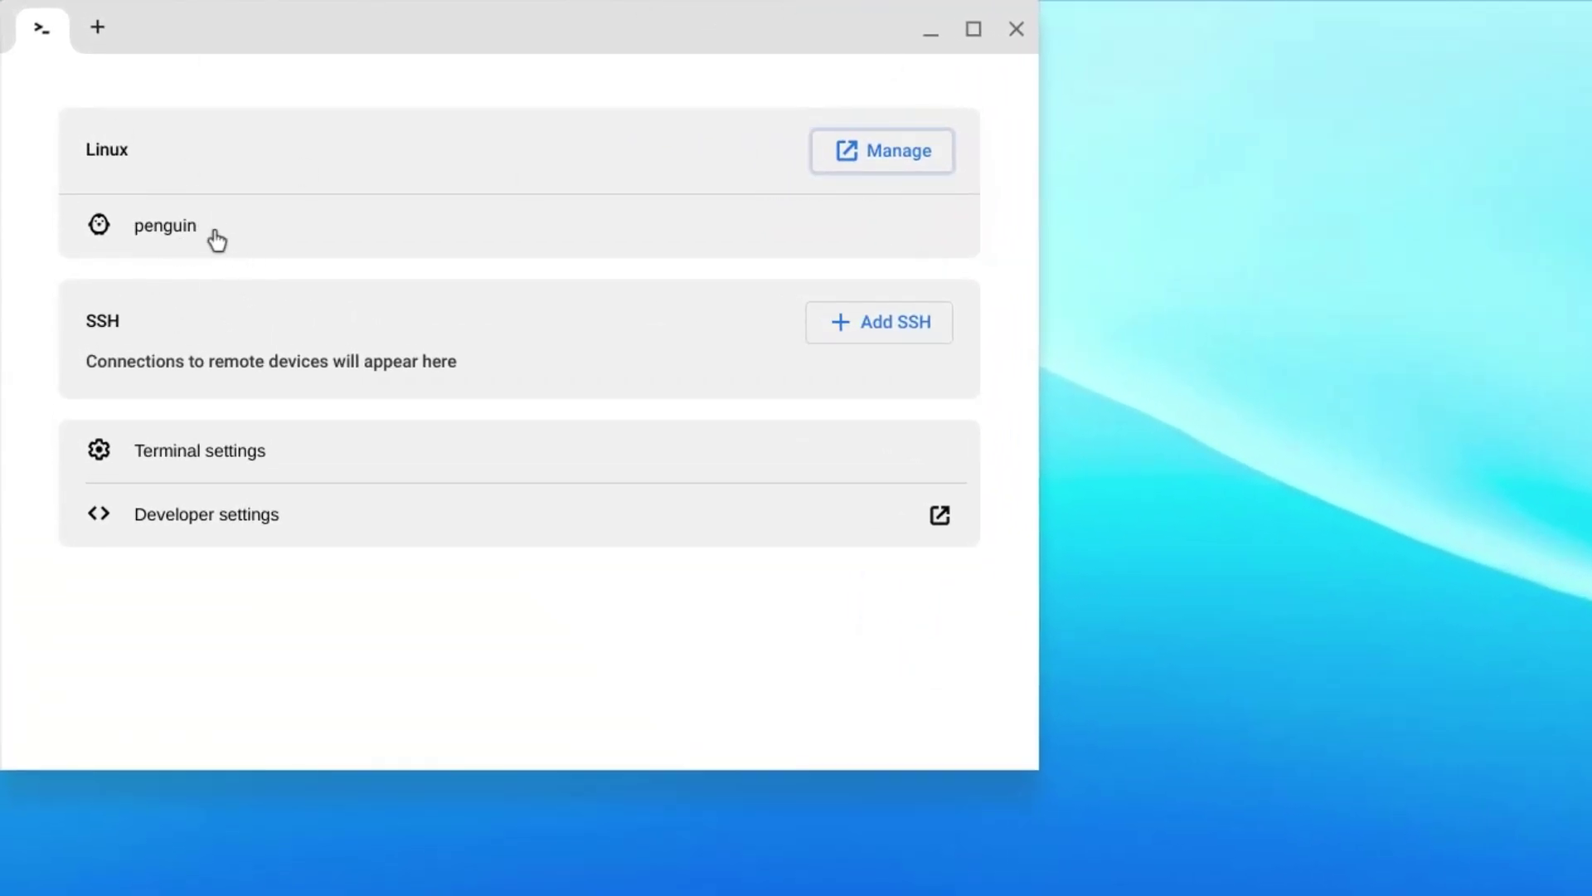
click(160, 249)
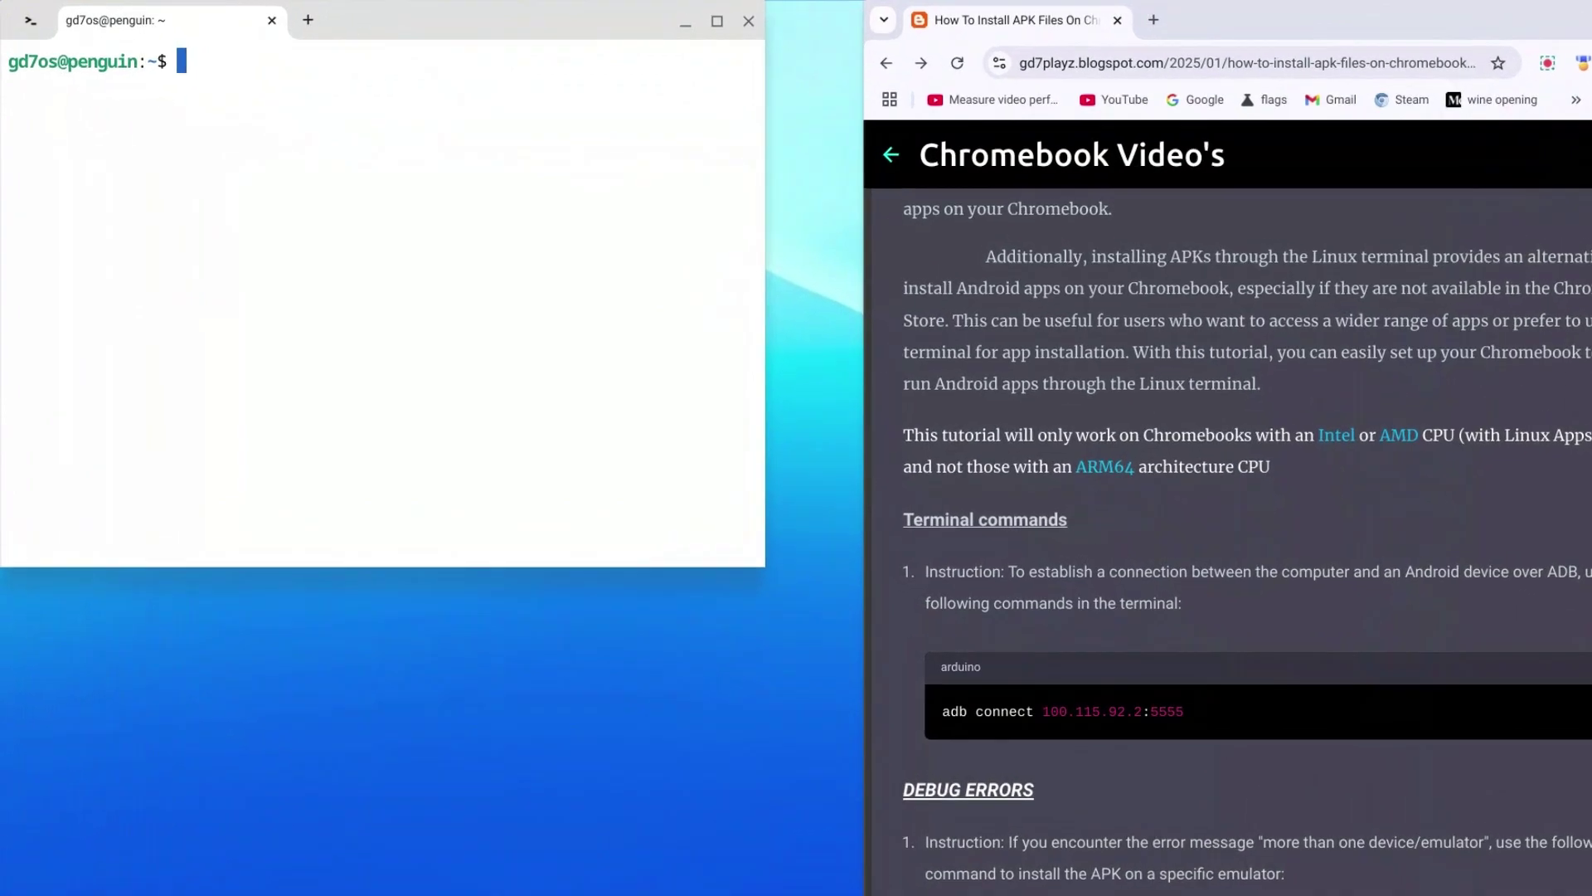
text(cat )
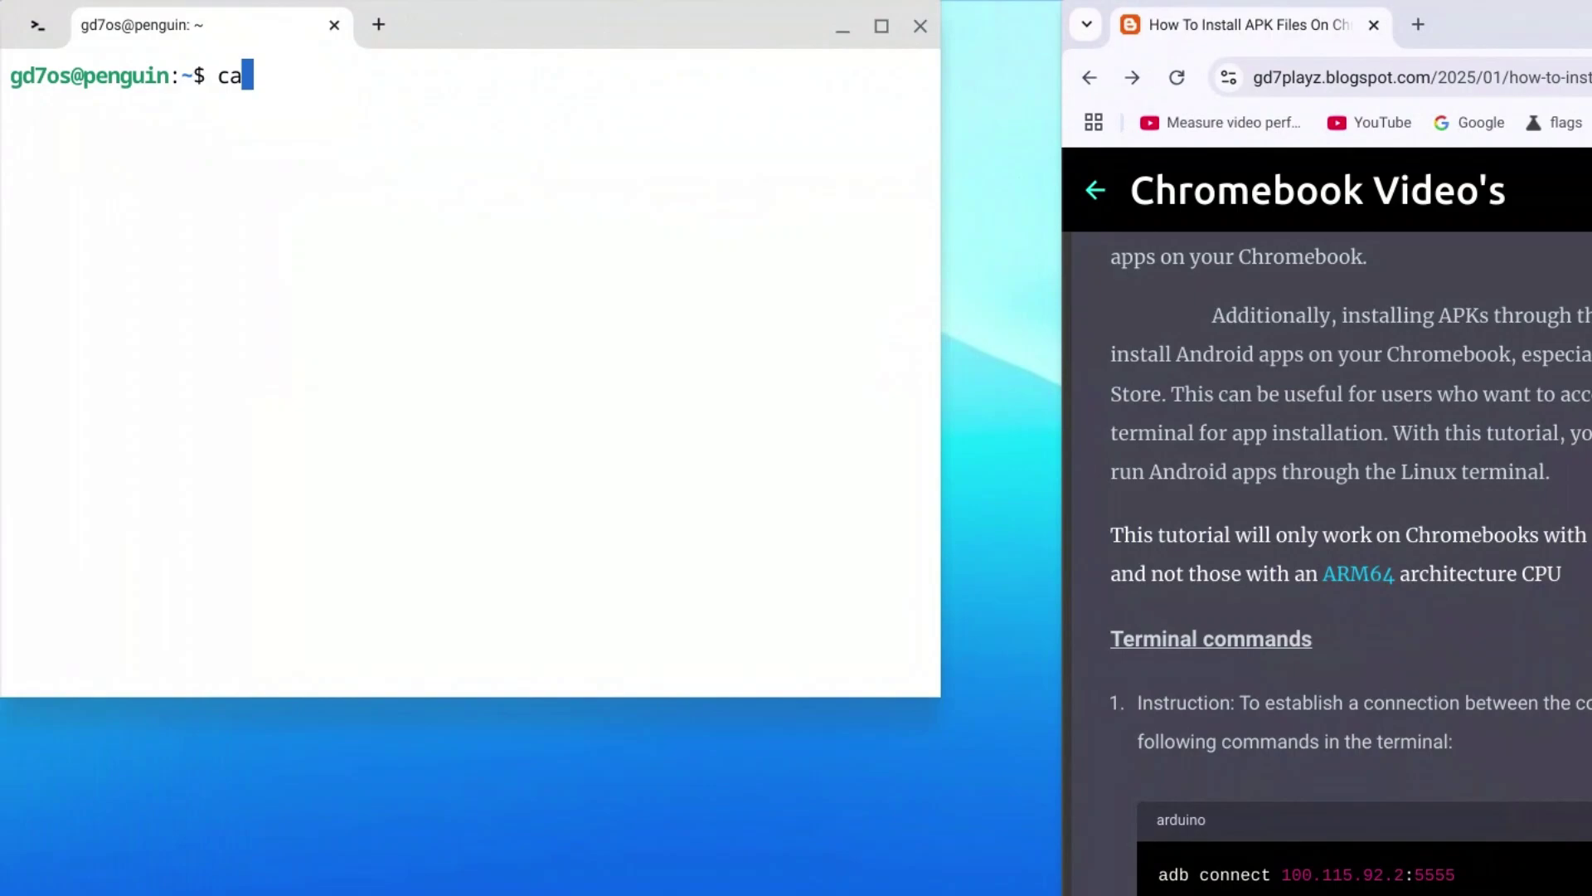
text(/)
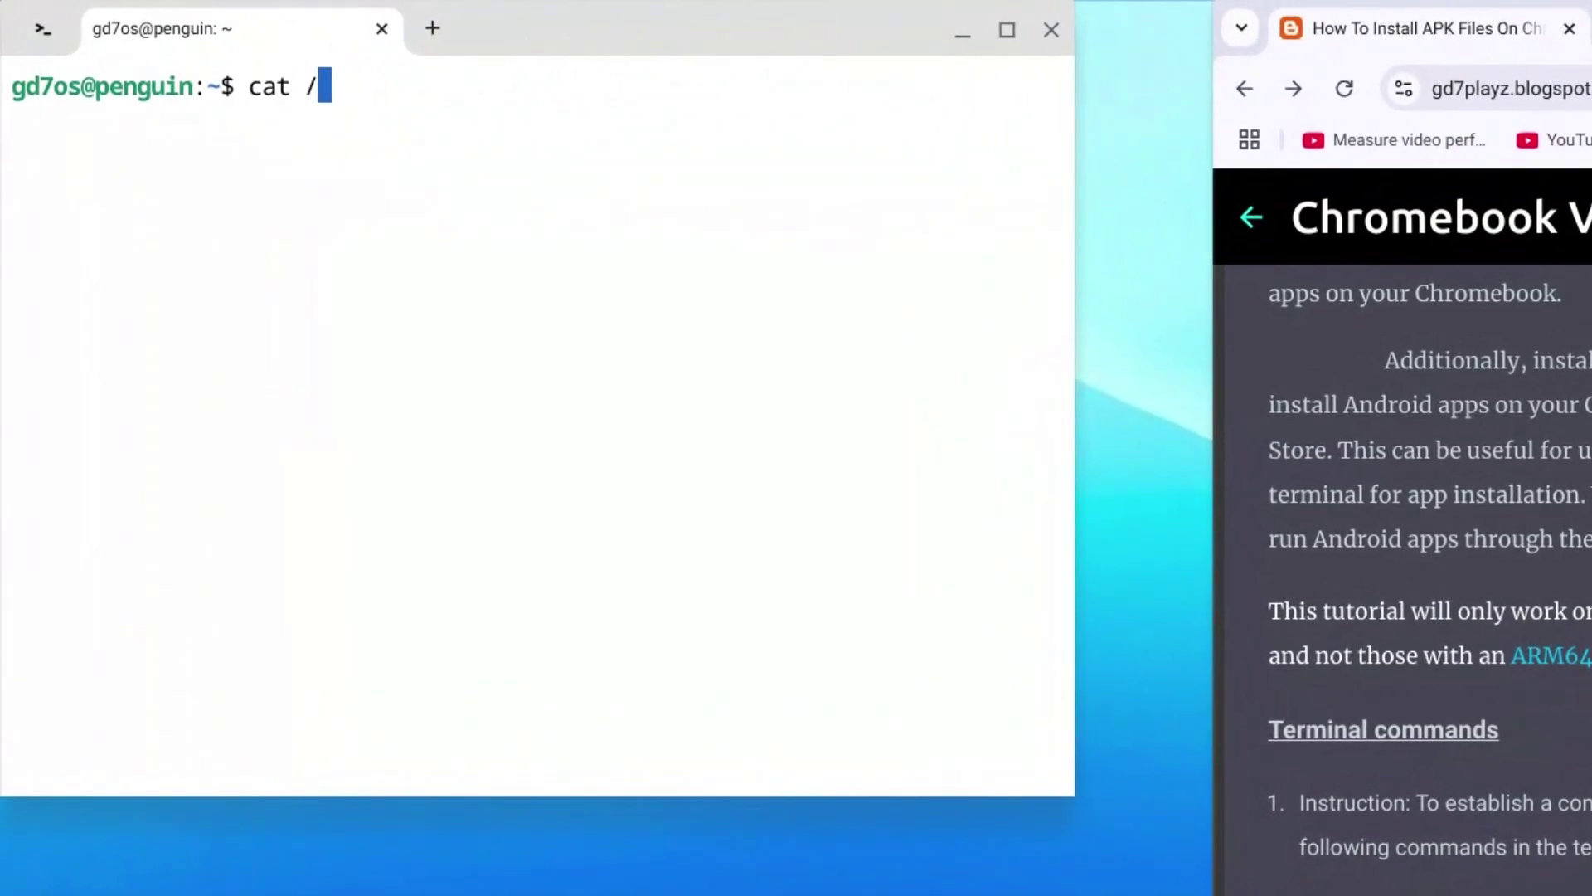
text(etc)
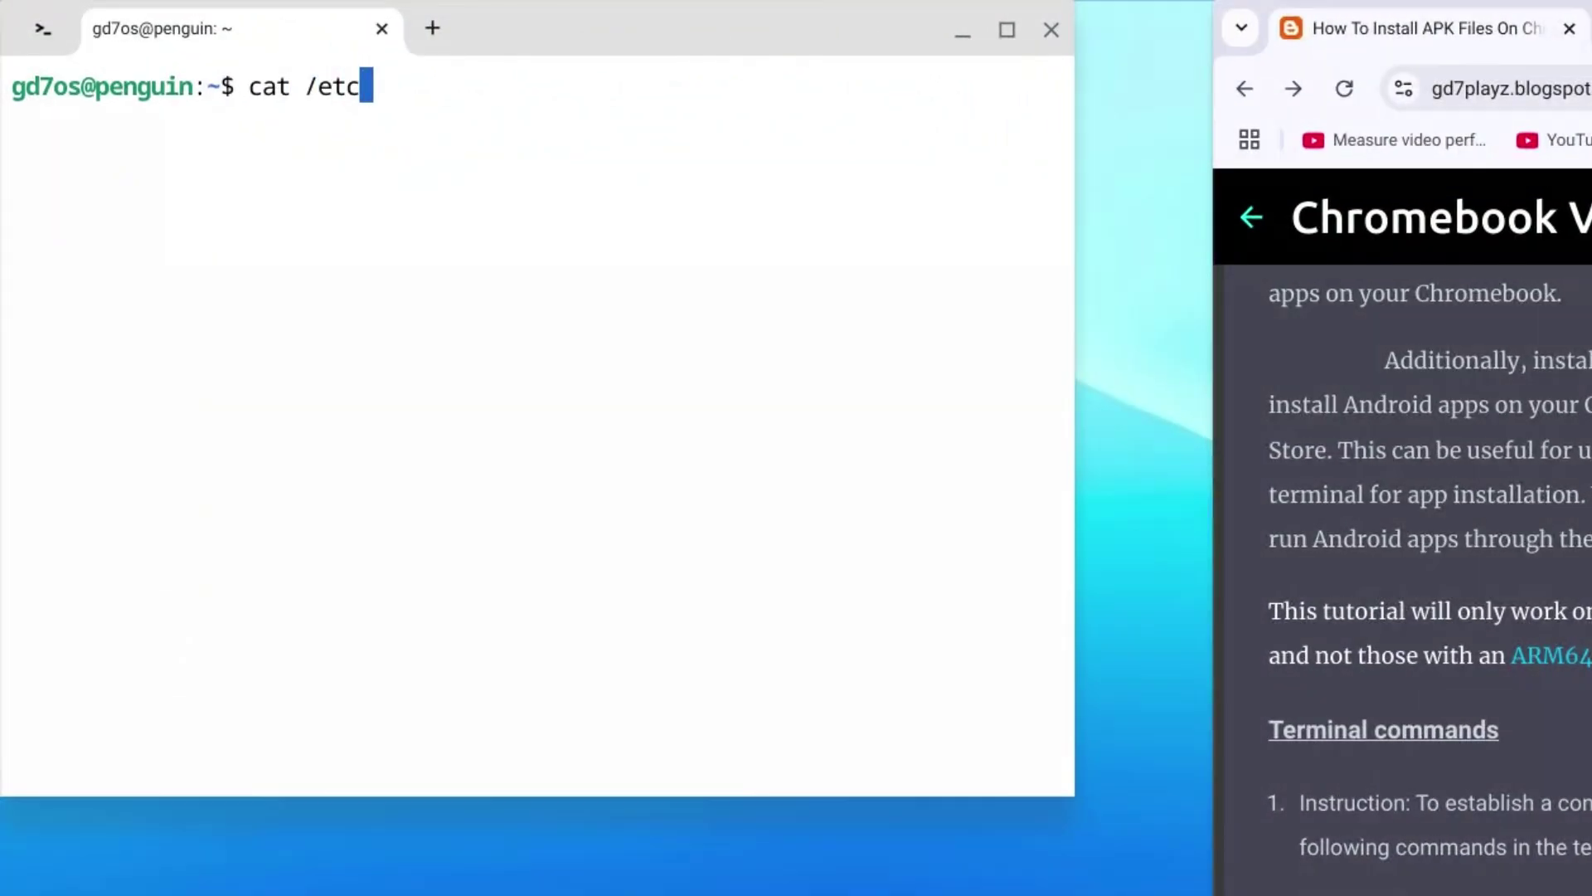
text(/debi)
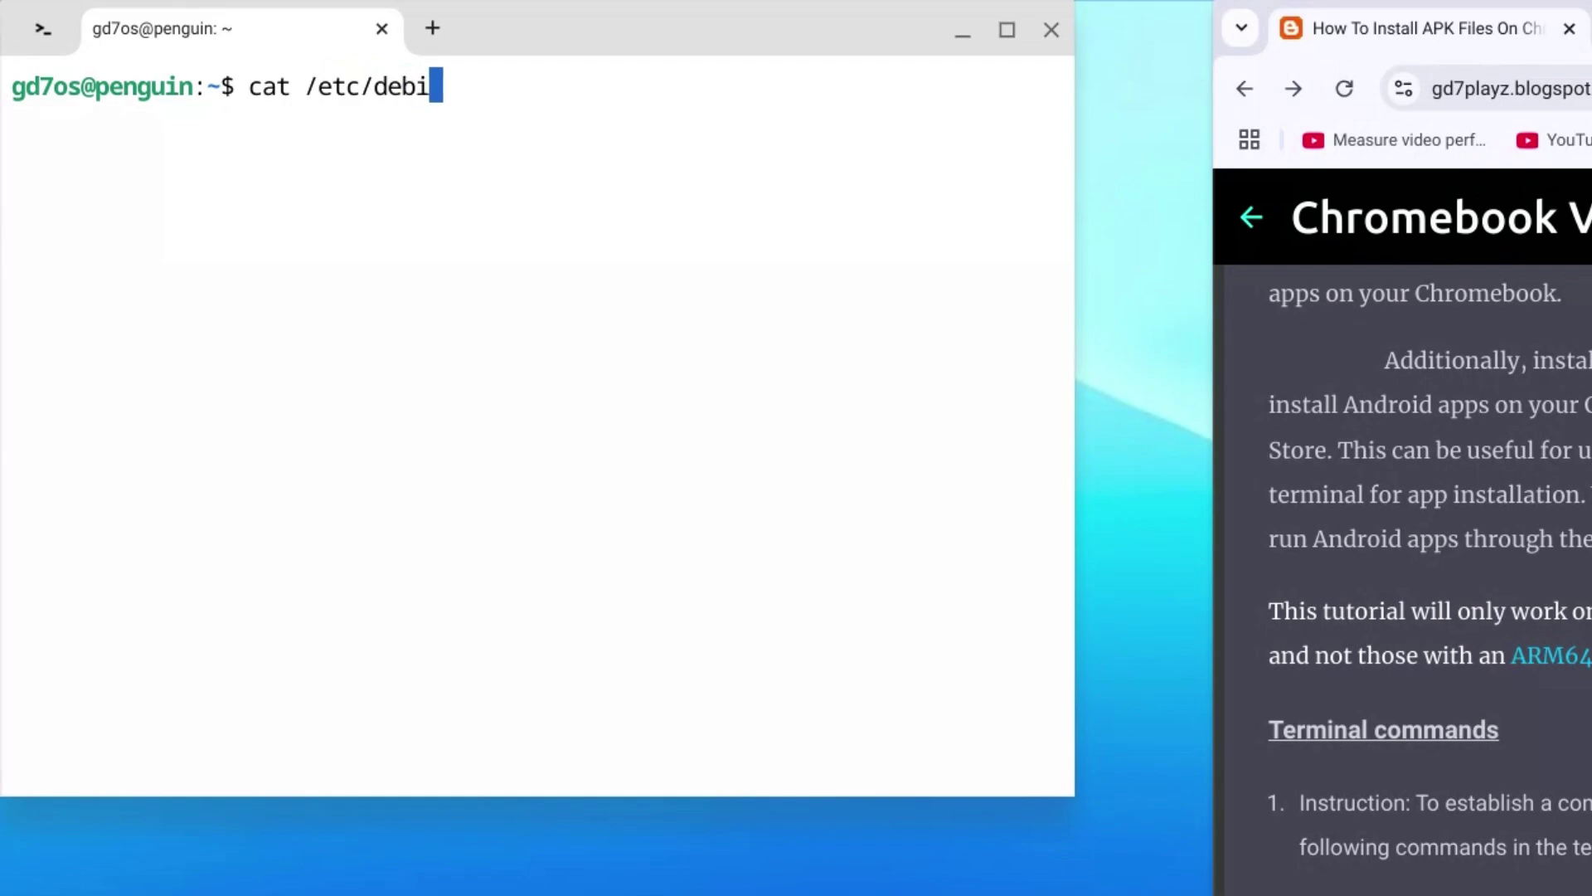
text(an_version)
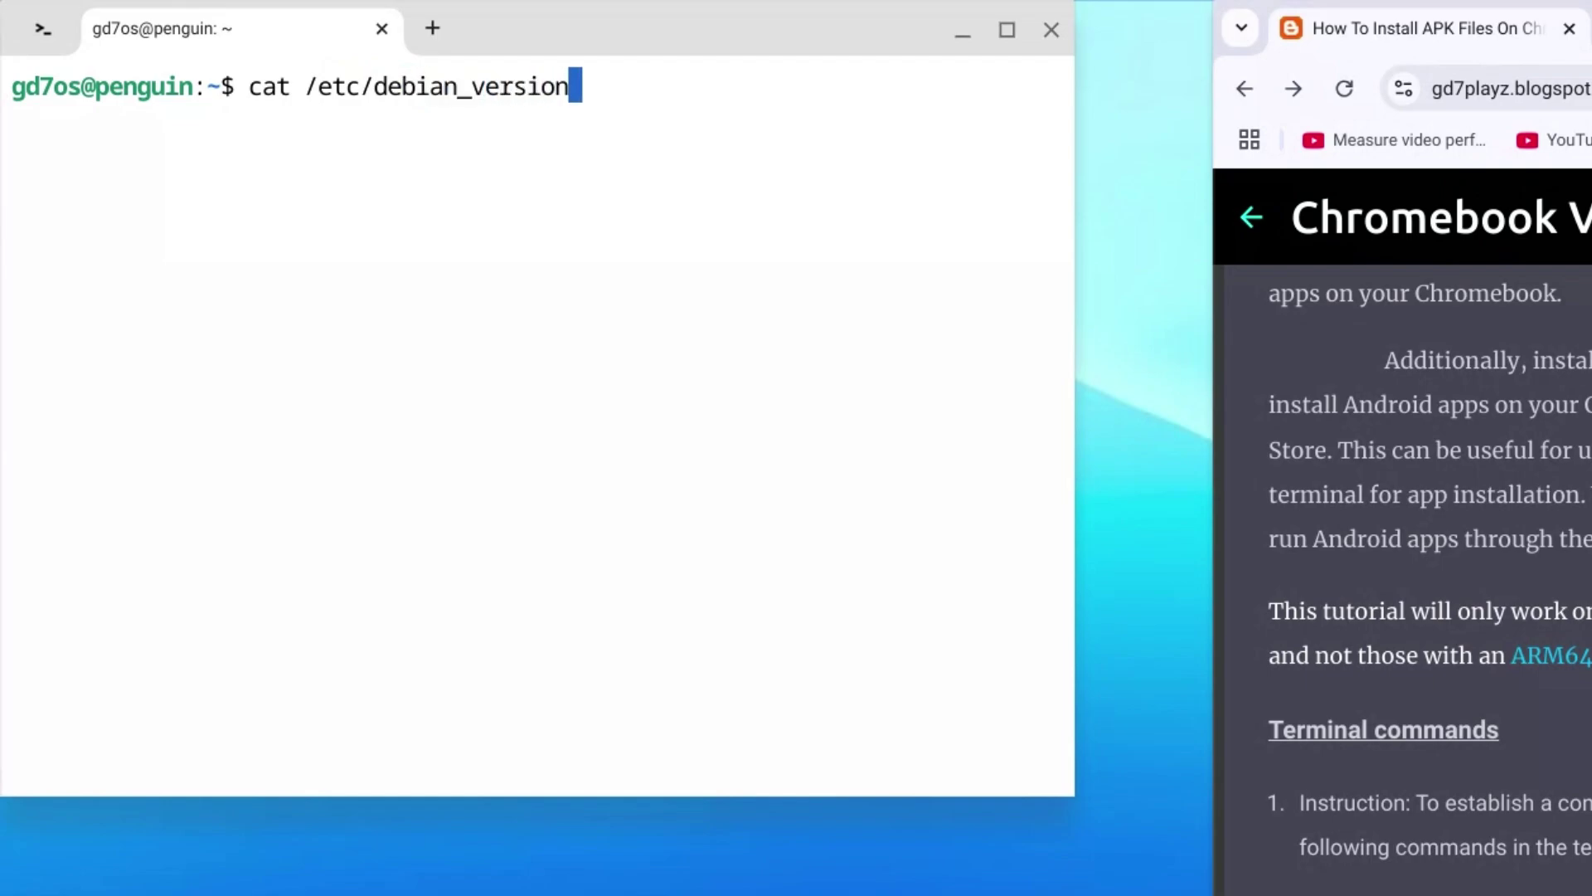
key(Return)
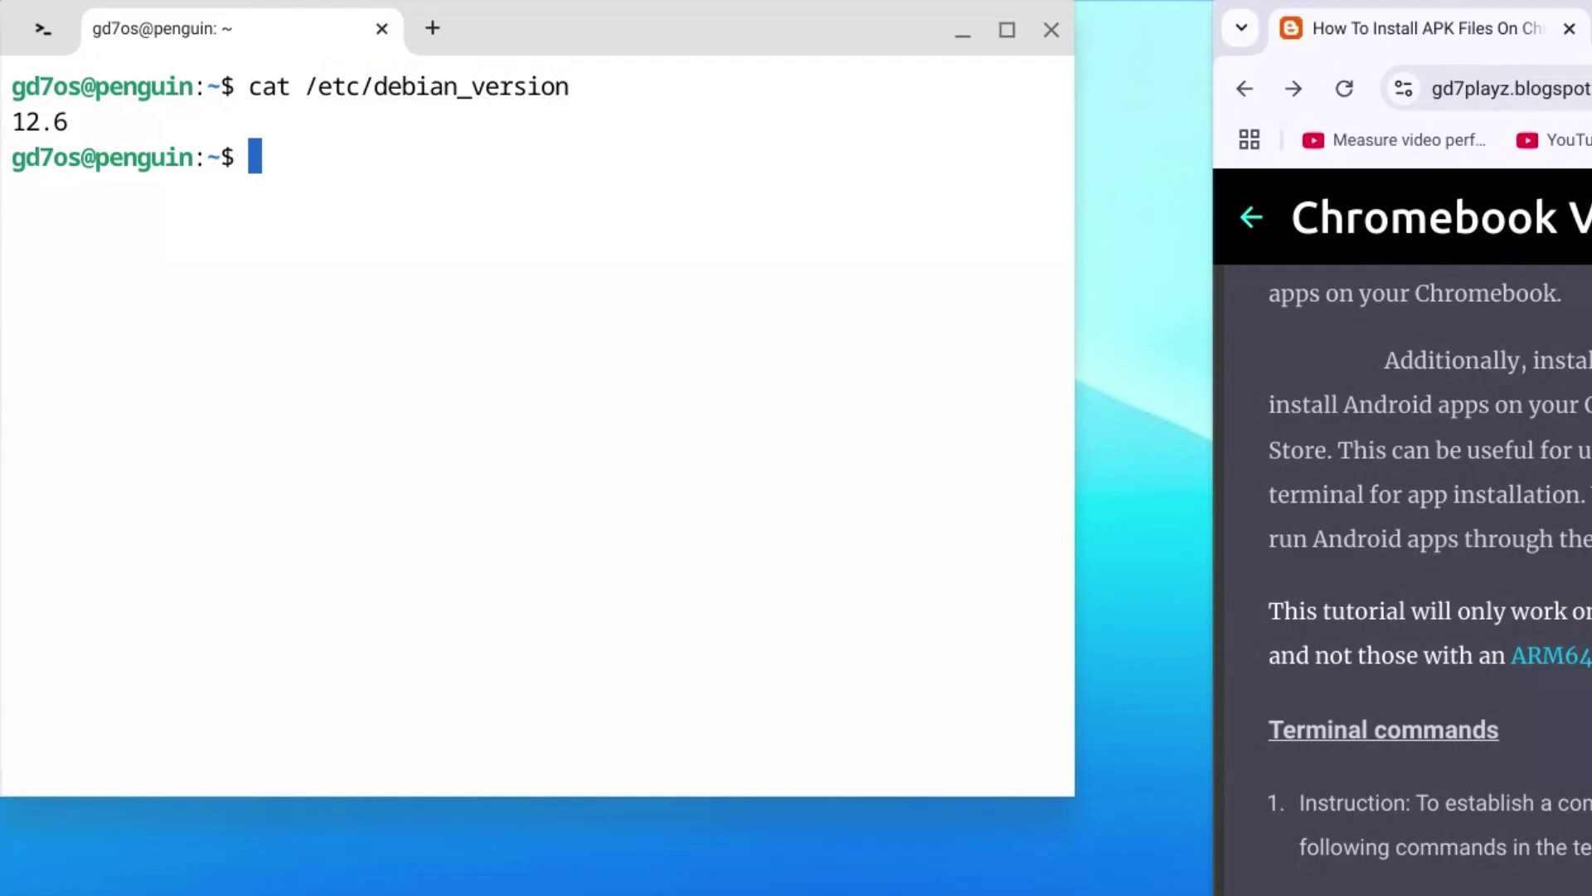
- Run sudo apt update, then sudo apt upgrade, confirming the 64 package upgrades
text(sudo )
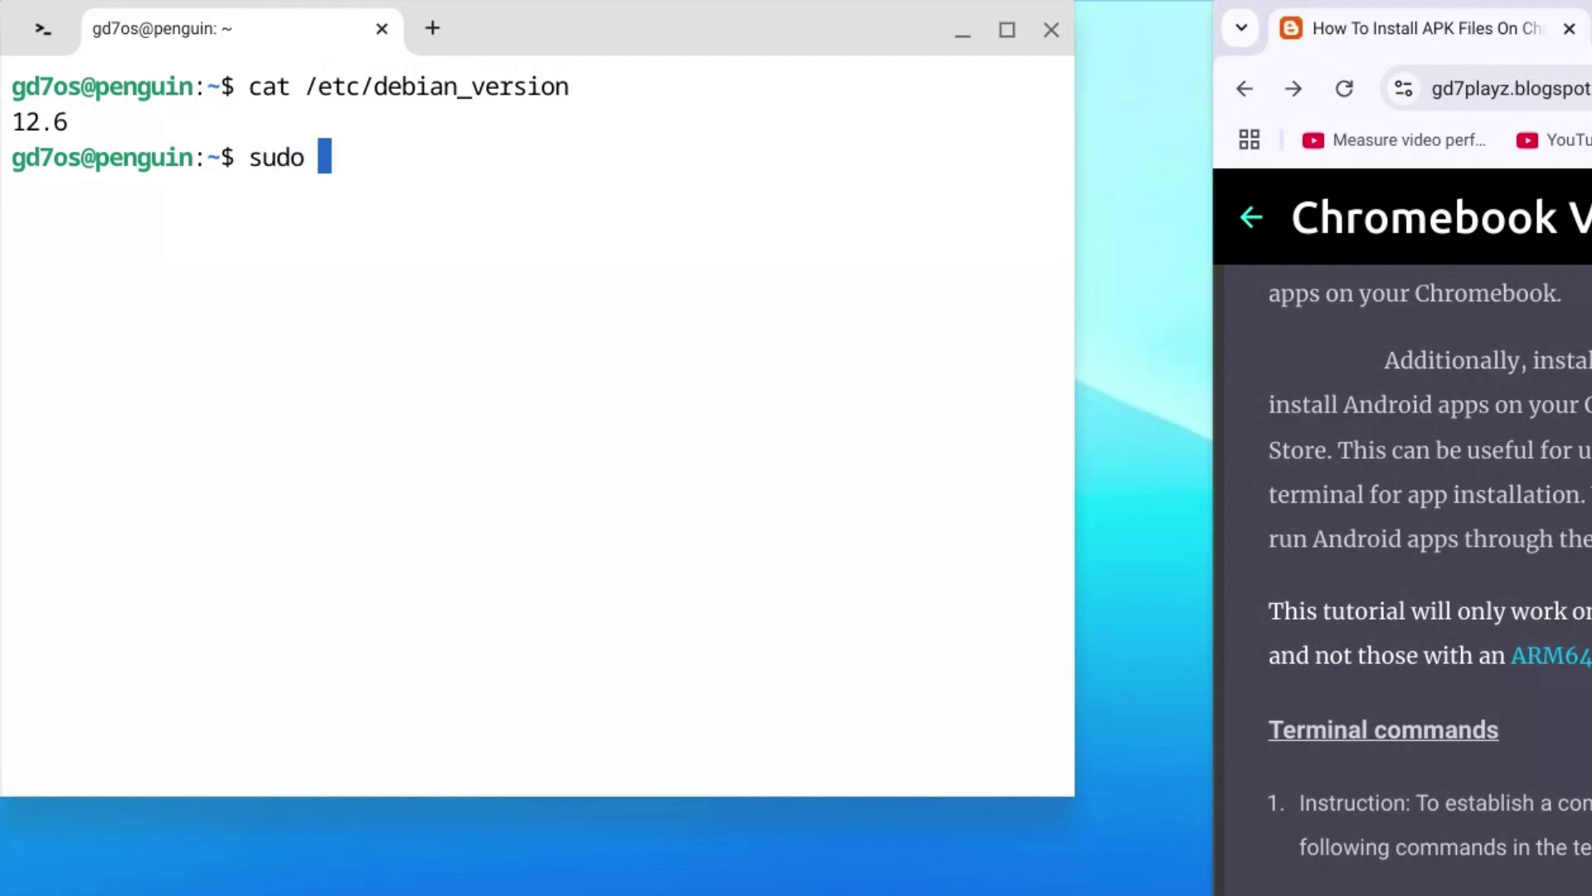
text(apt )
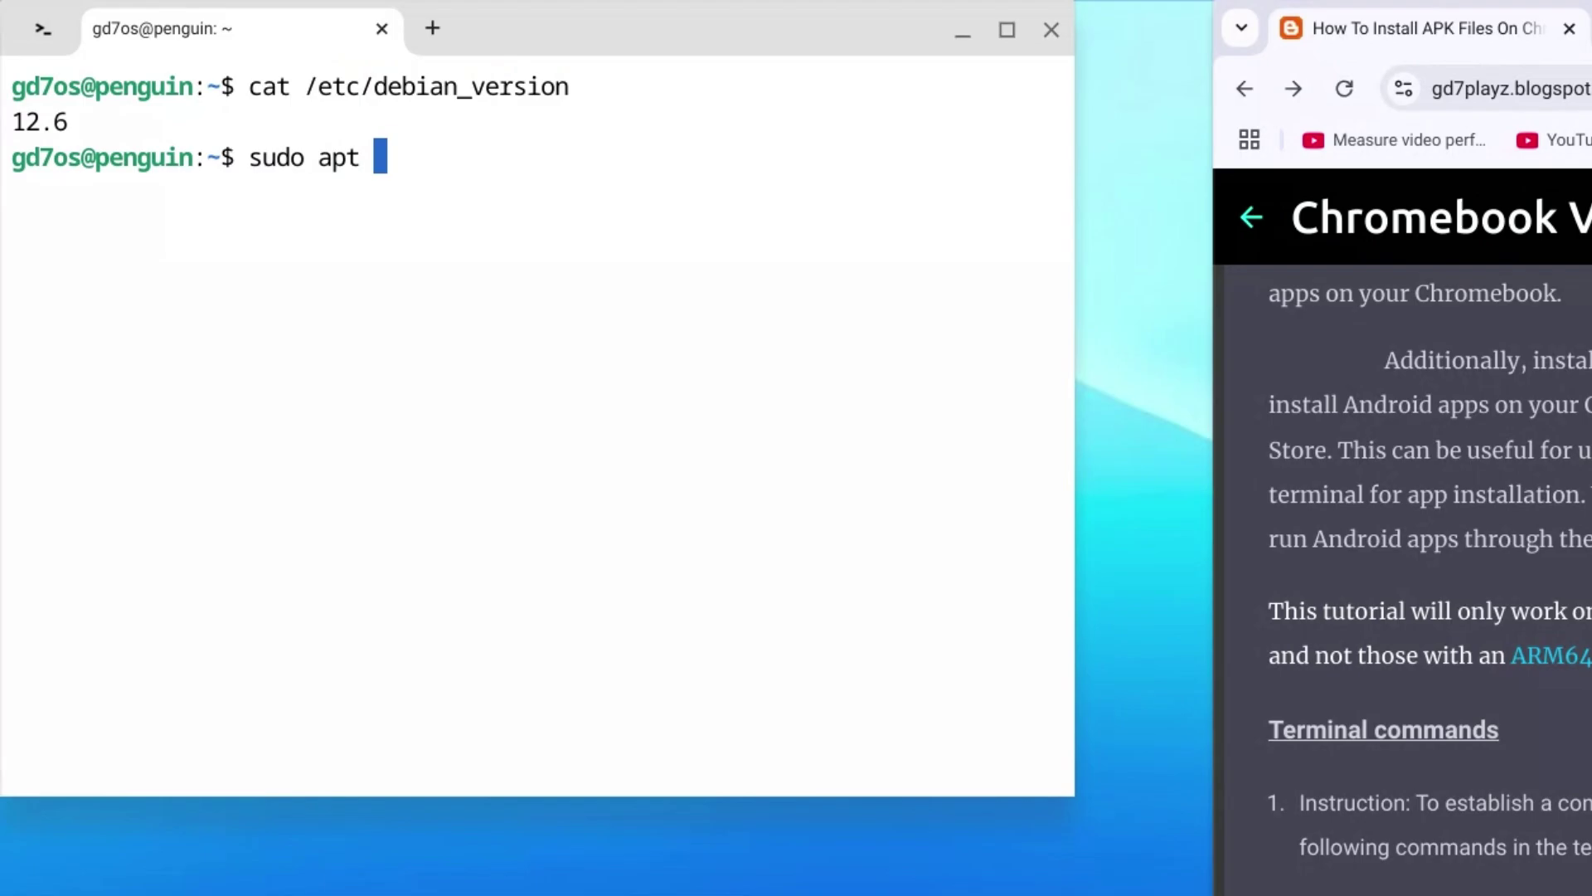
text(update)
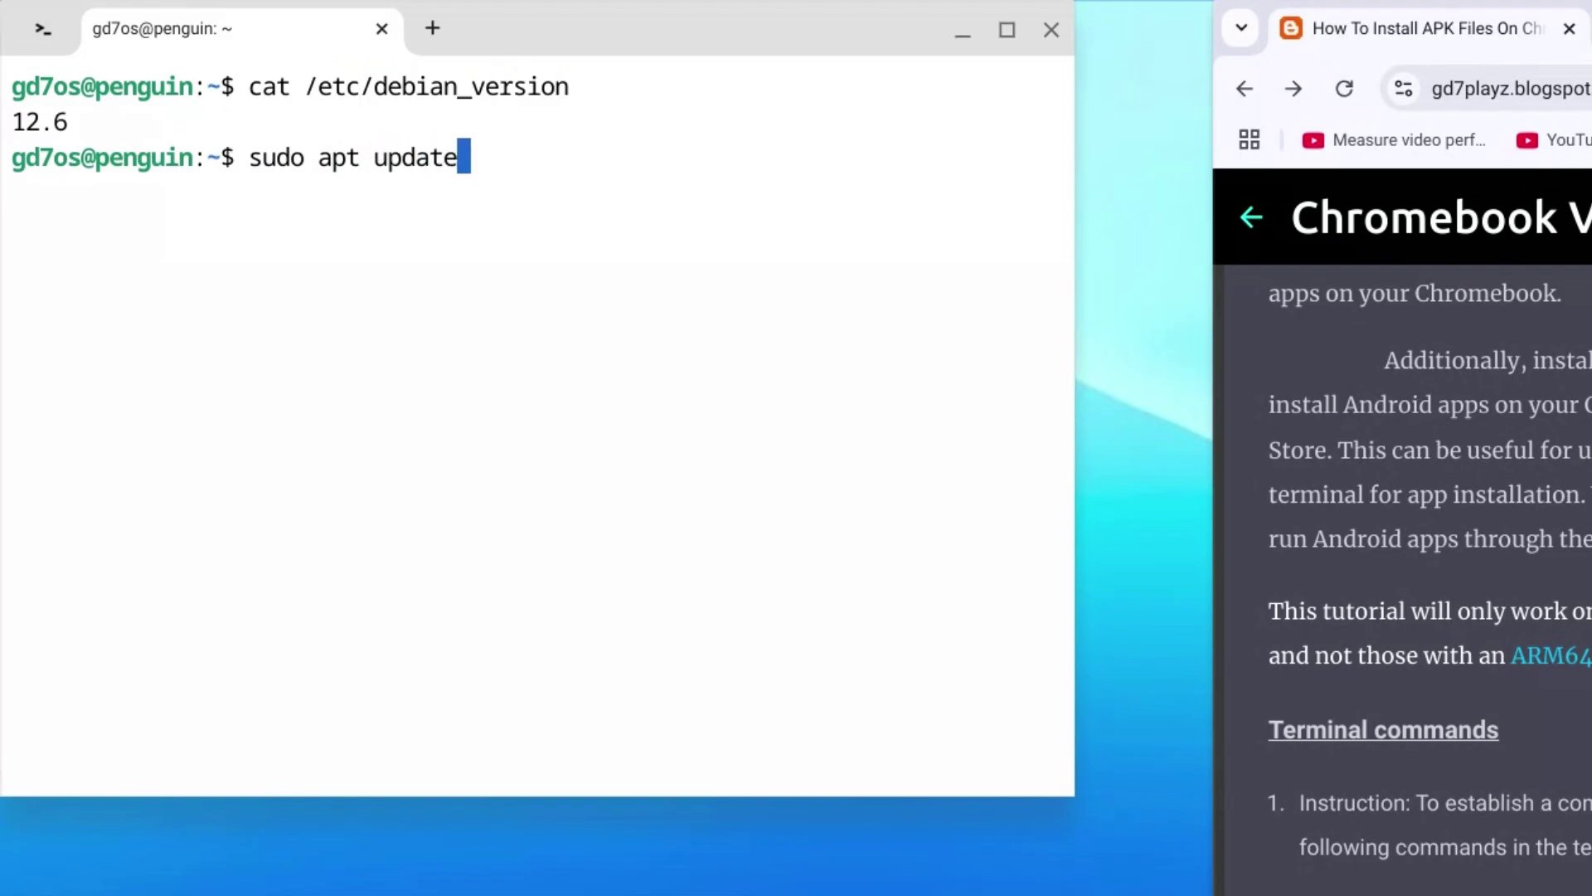
key(Return)
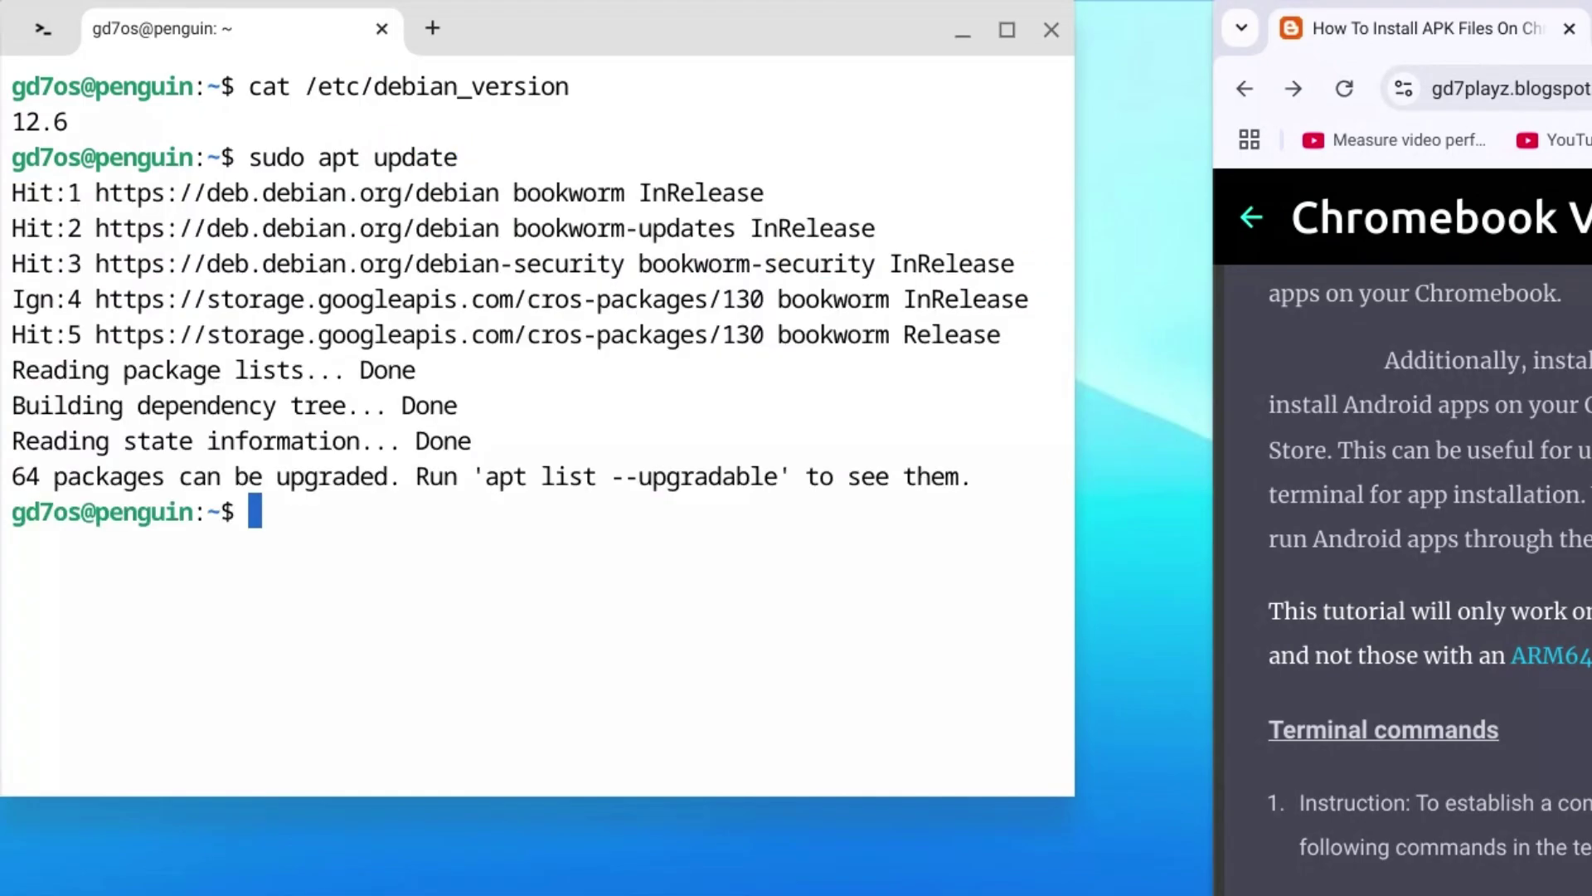
text(sud)
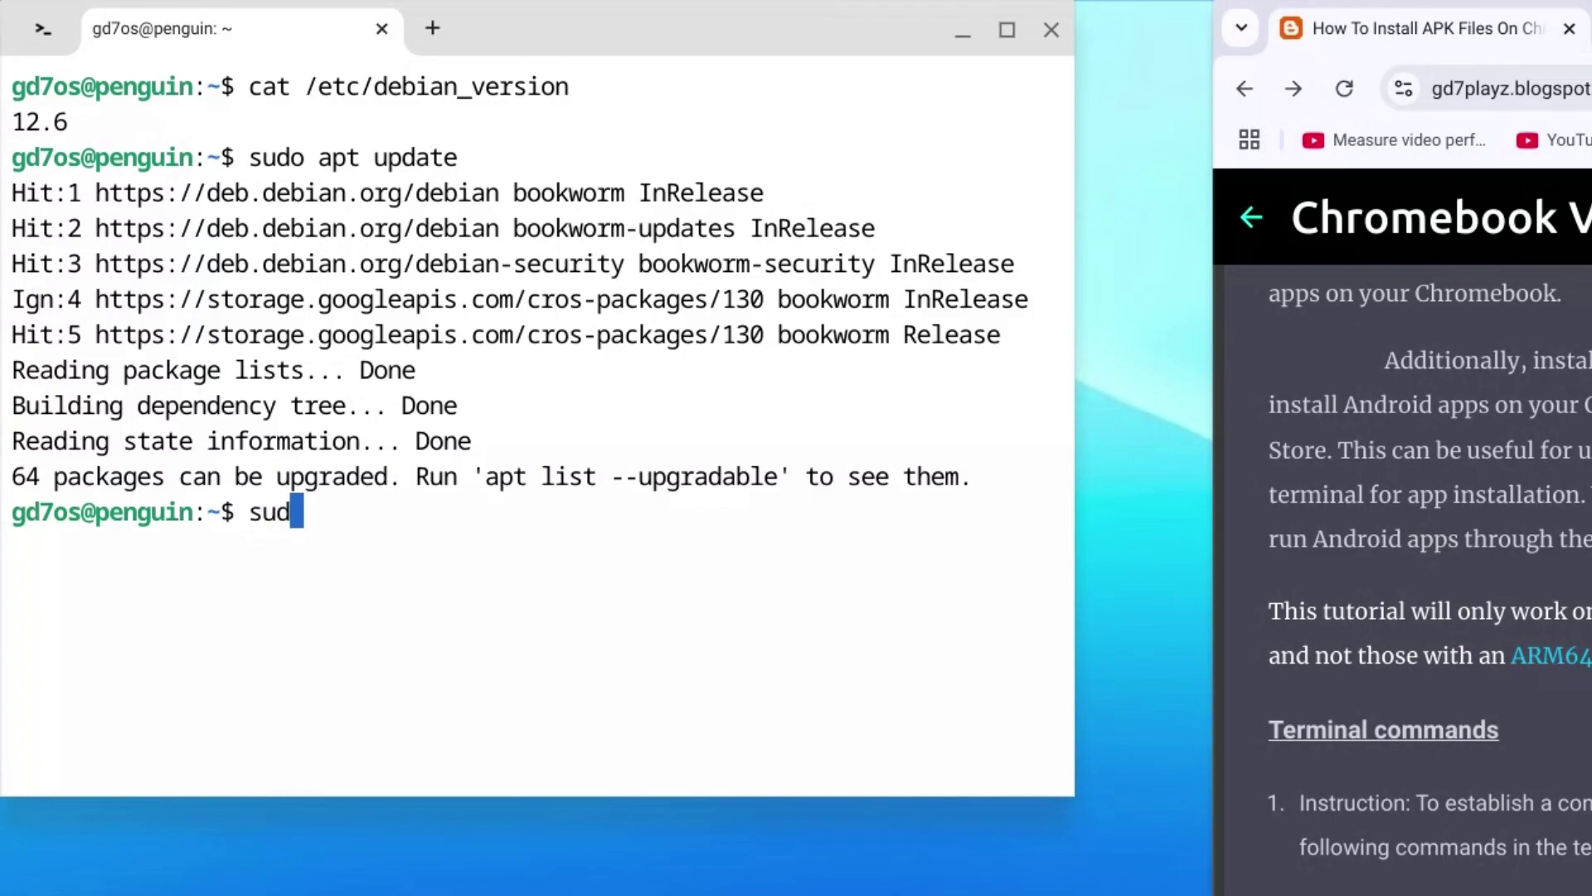
text(o apt)
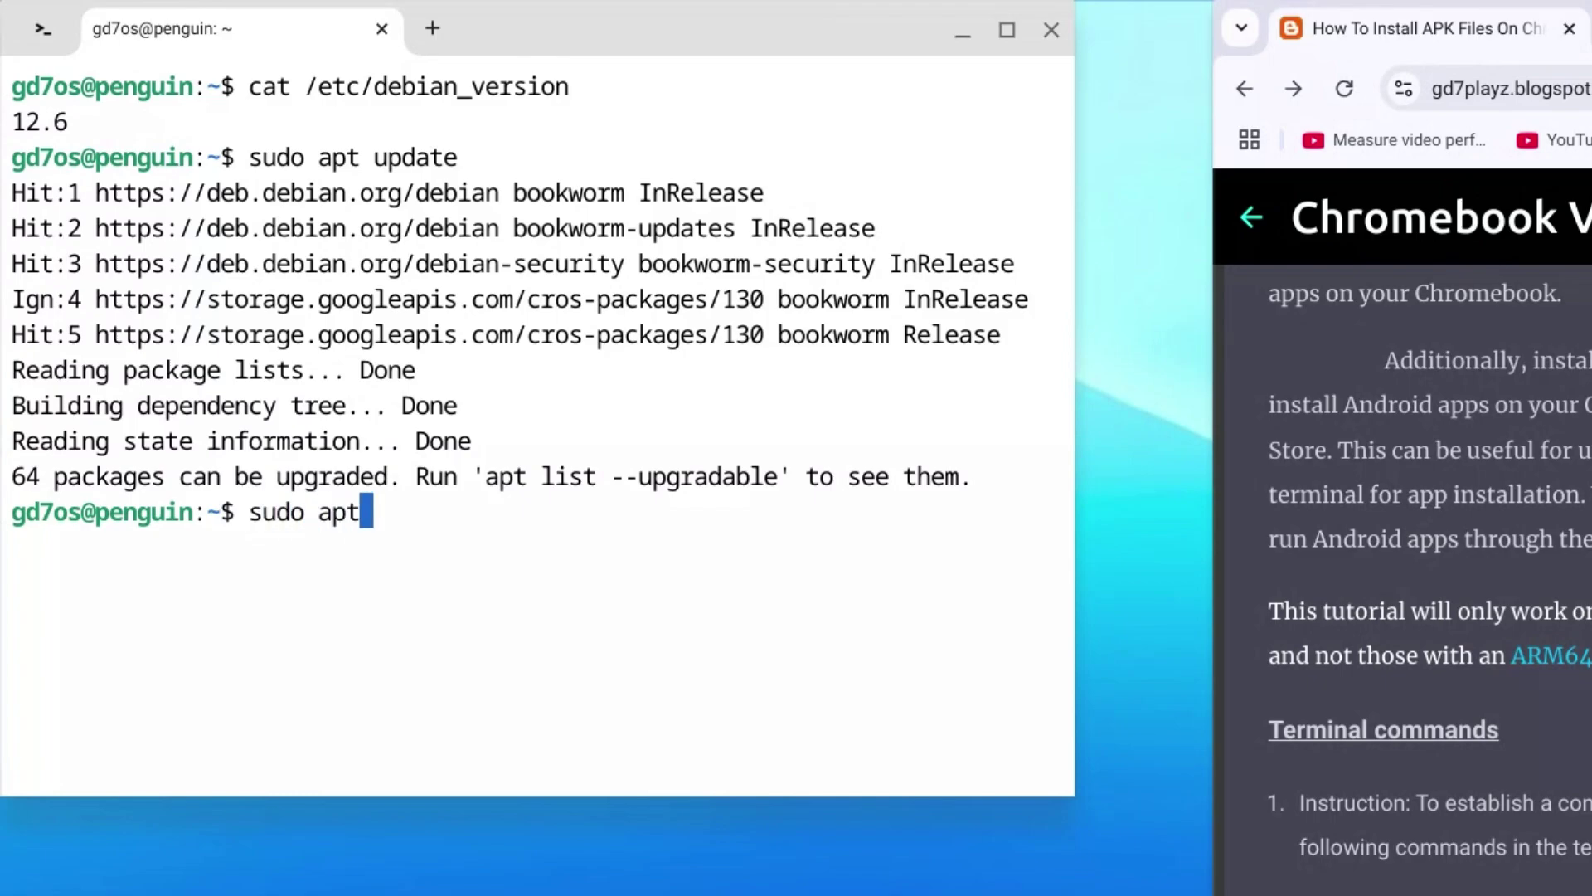
text( upgrade)
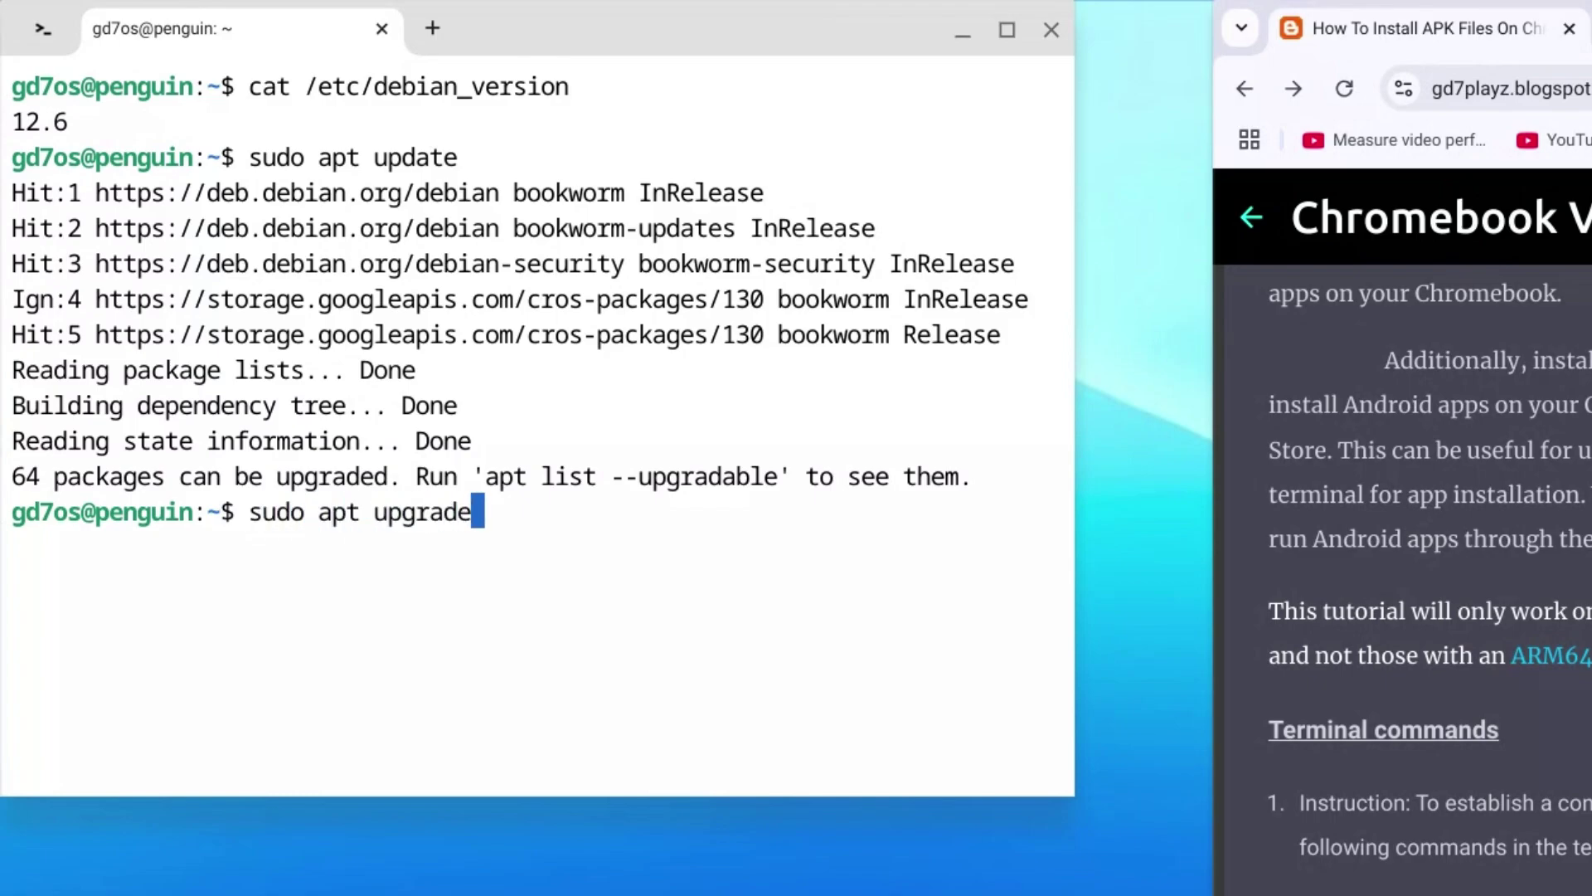
key(Return)
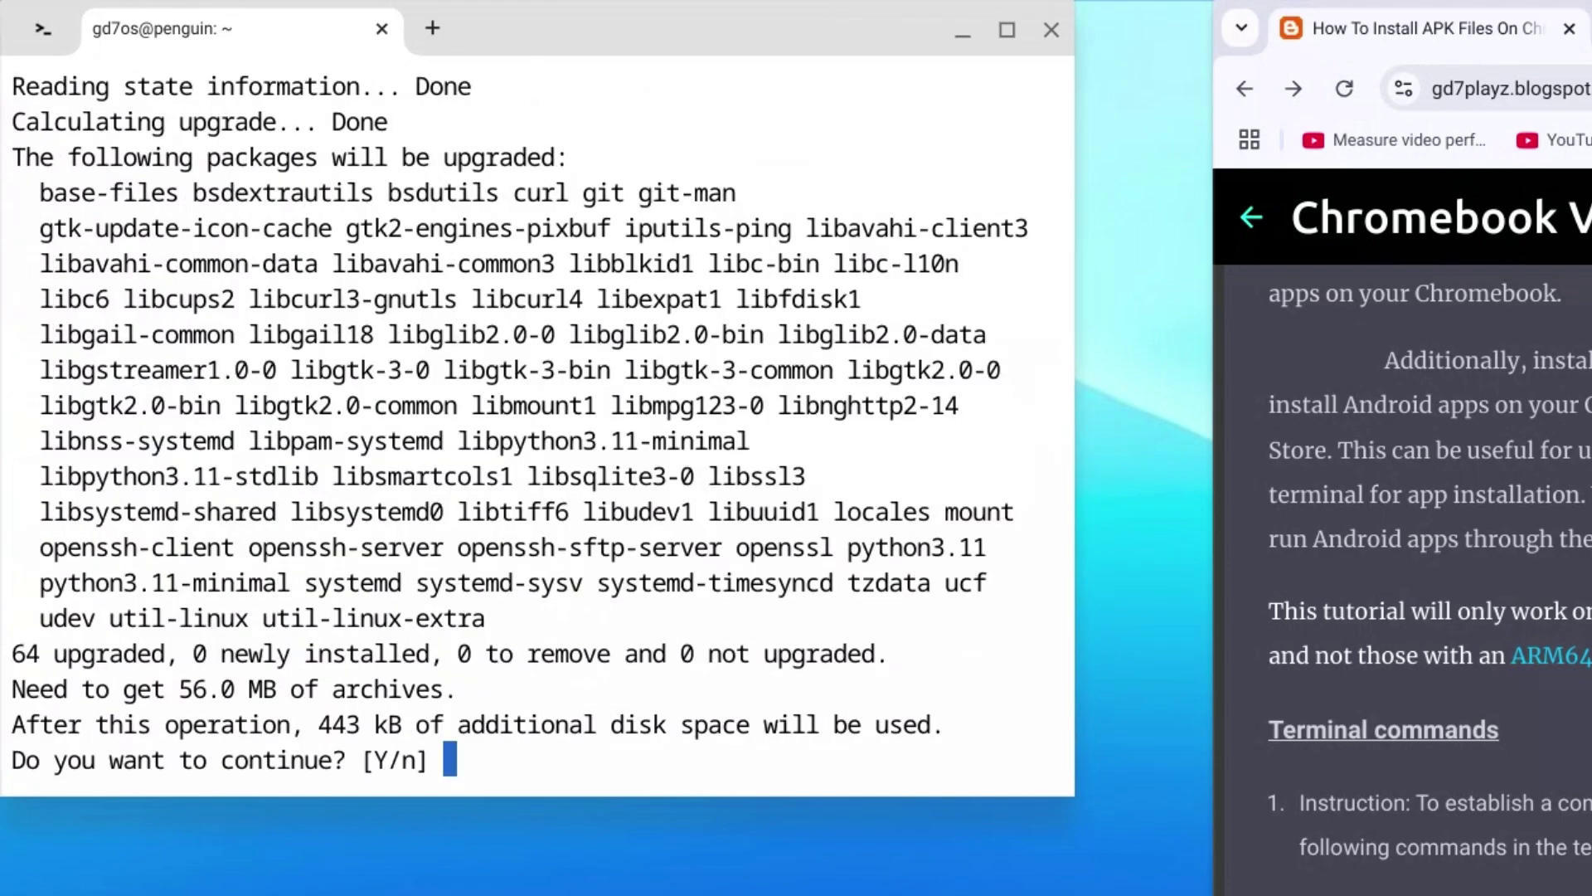
text(y)
key(Return)
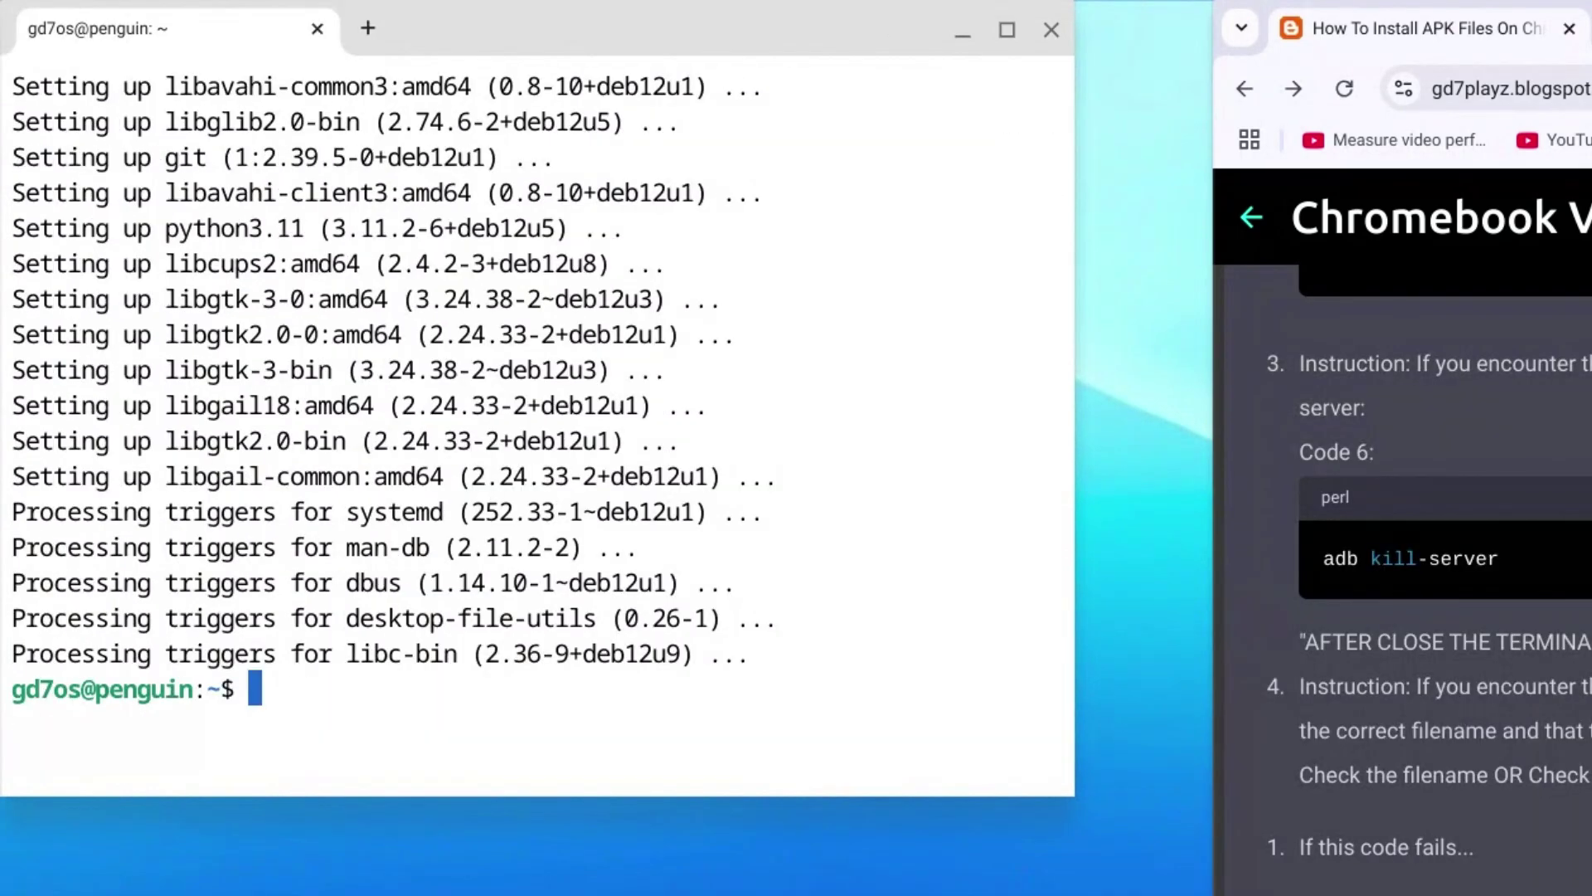
- Install android-tools-adb and its dependencies with sudo apt-get, confirming with y
text(sudo)
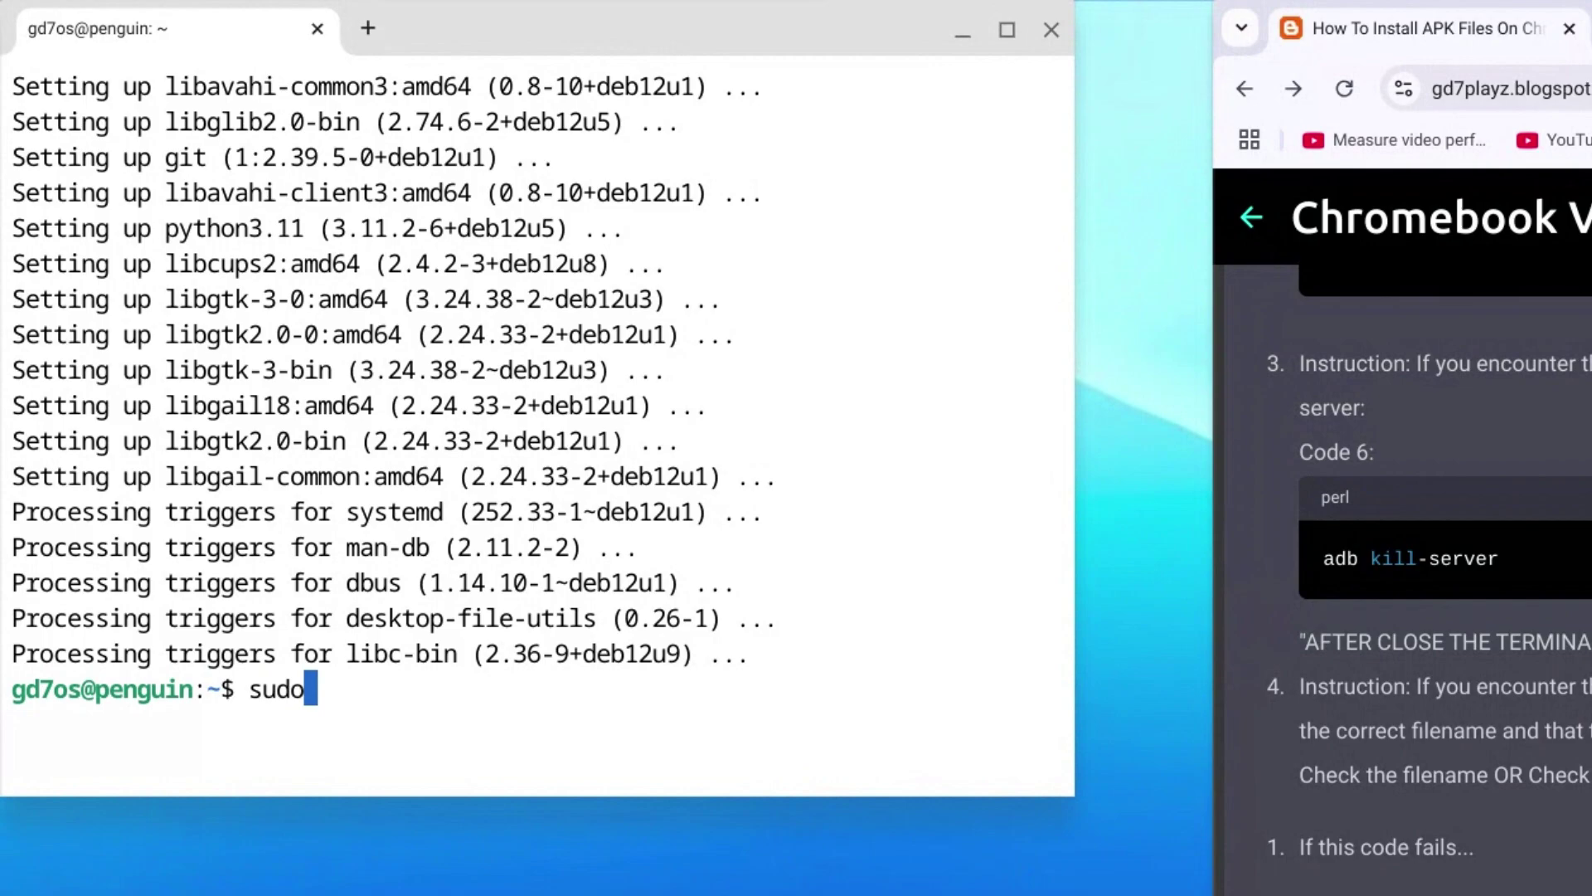
text( apt)
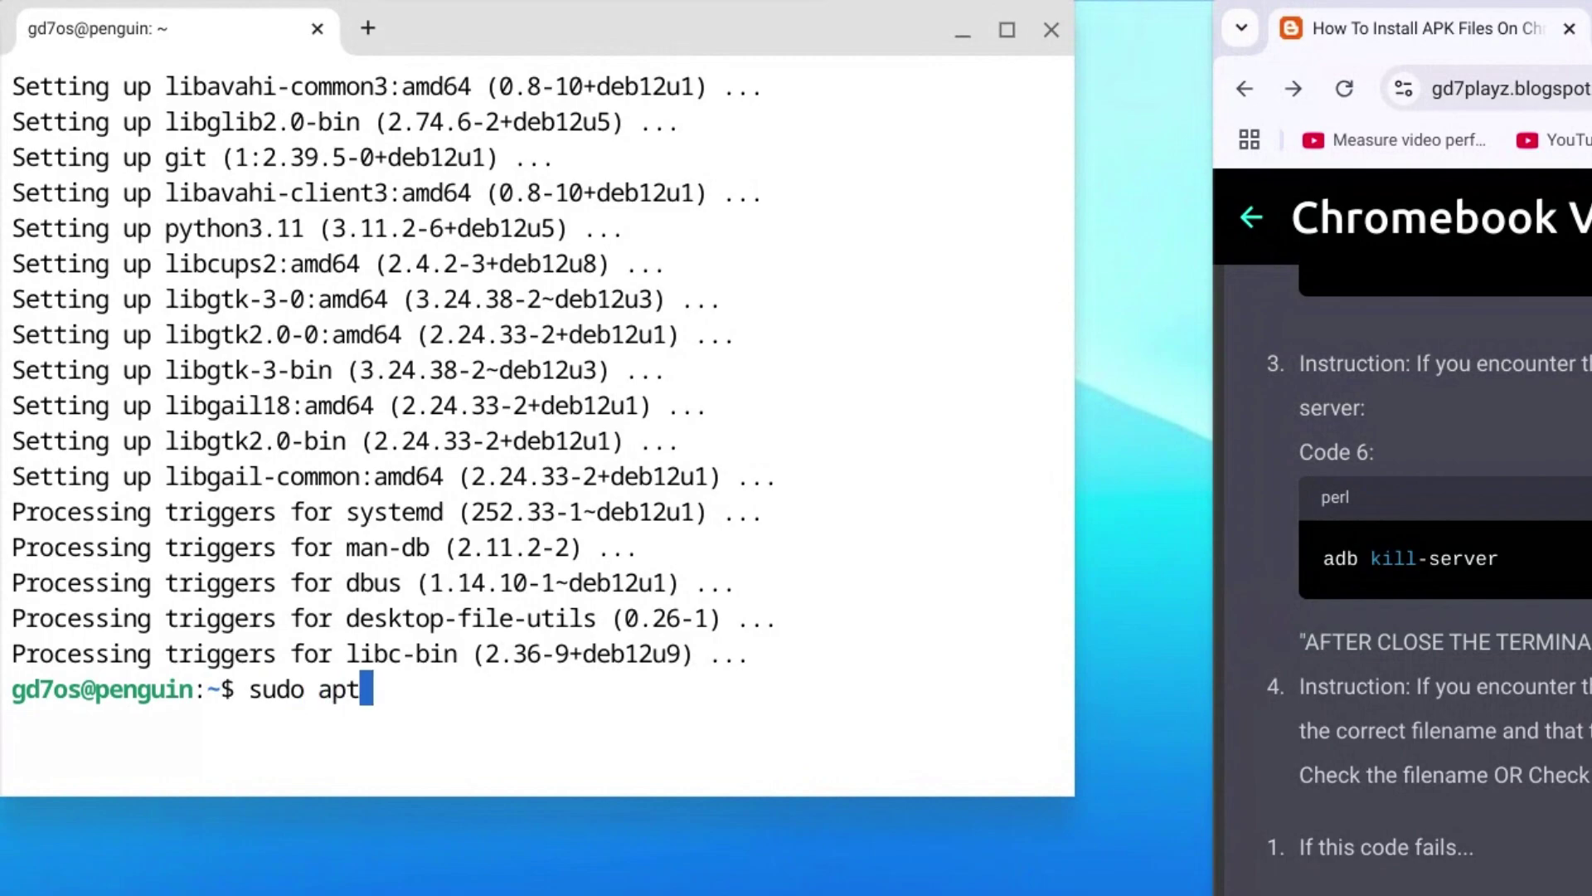
text(-get)
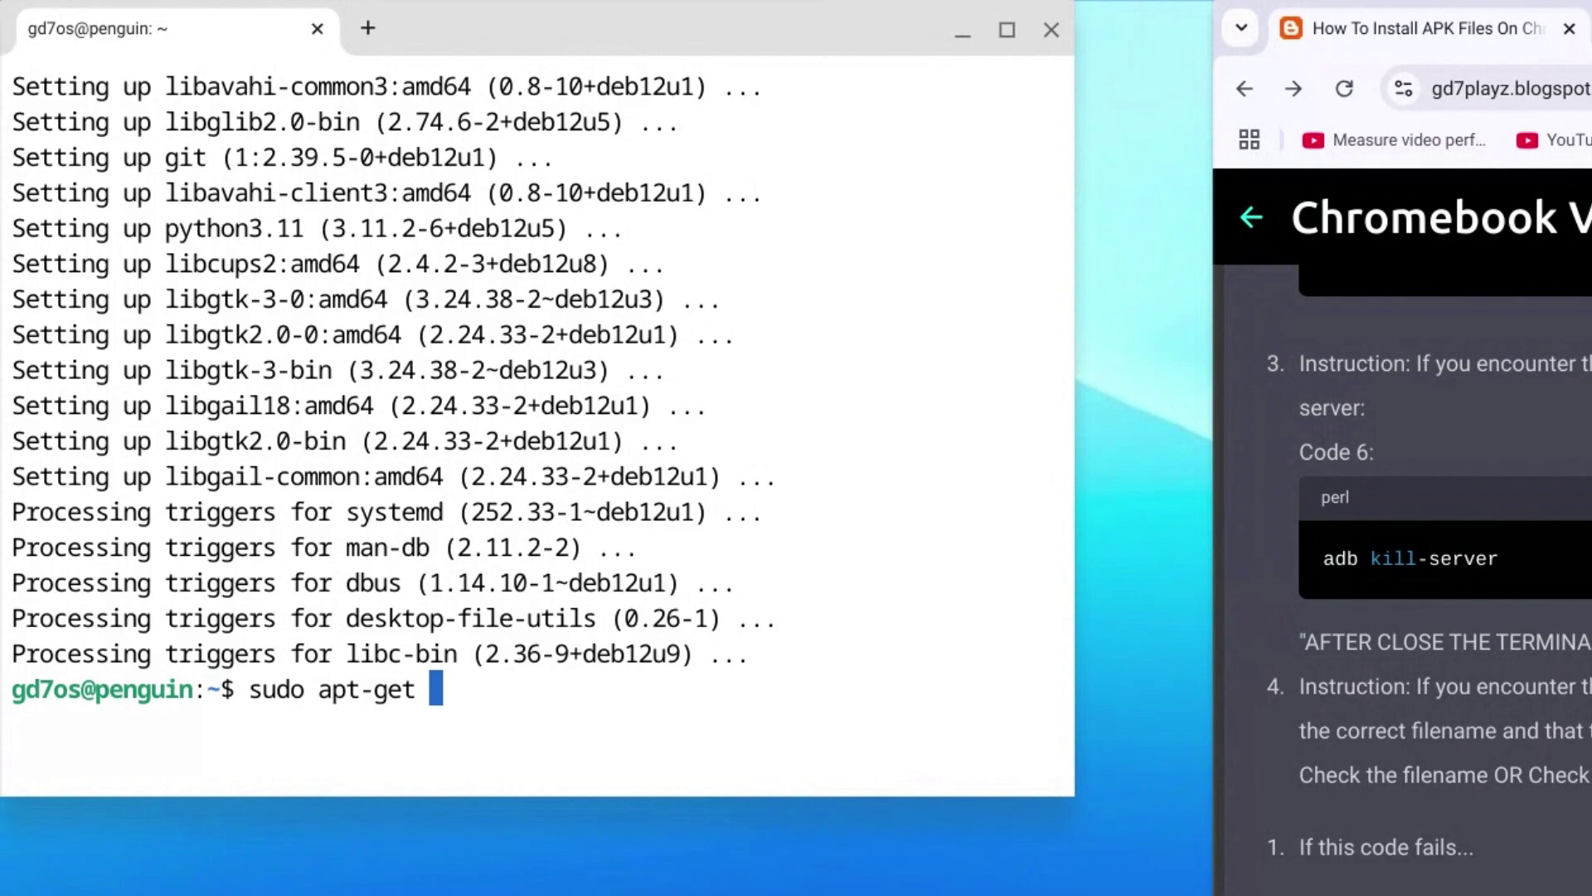
text( install)
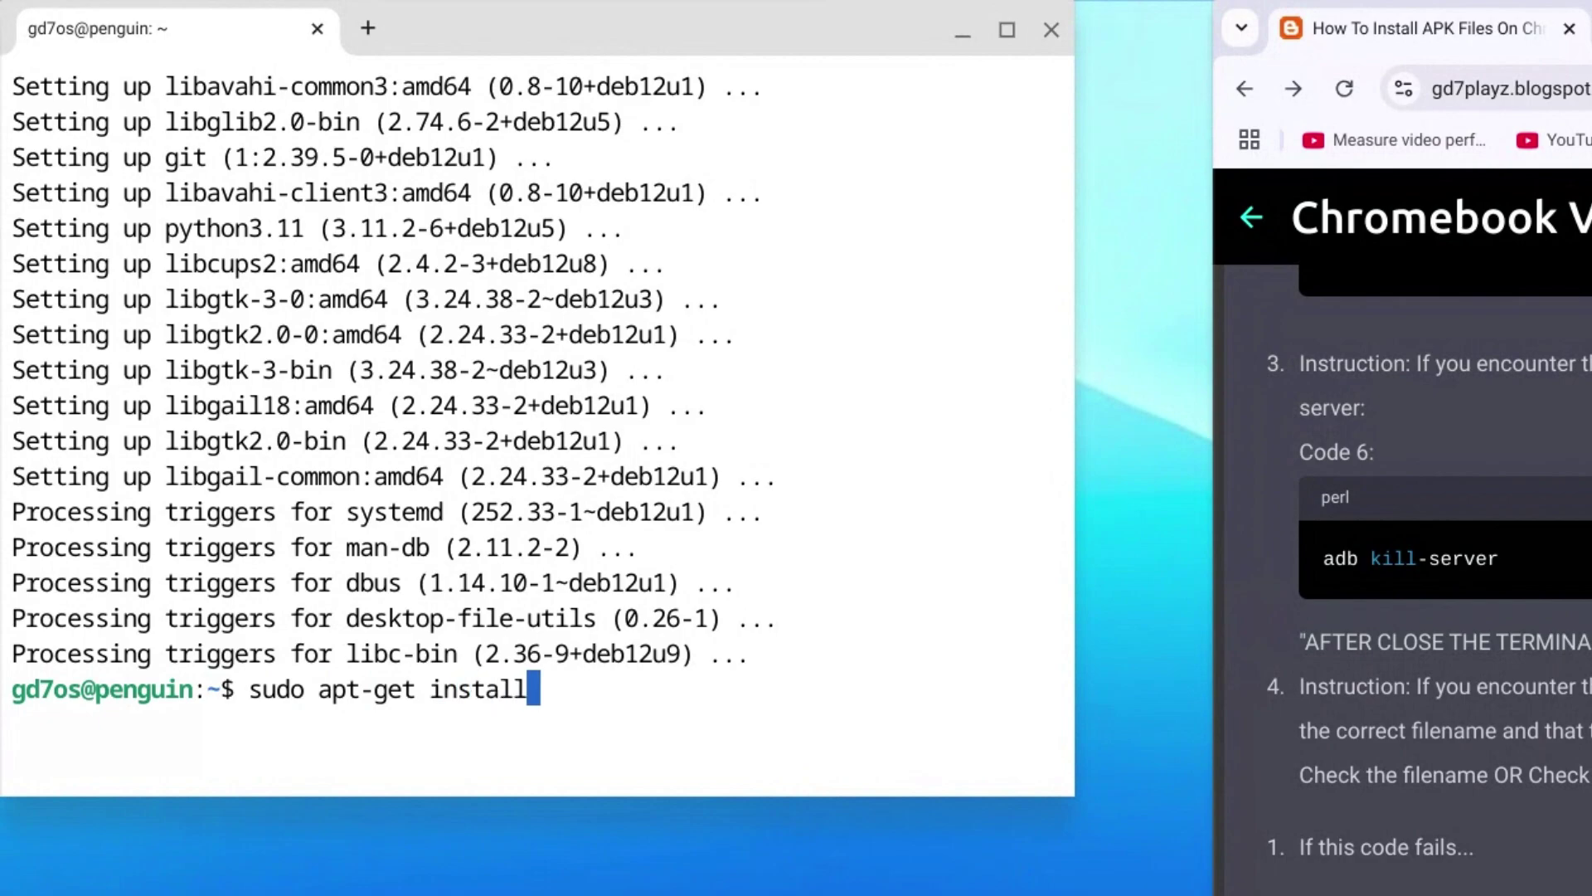
text( an)
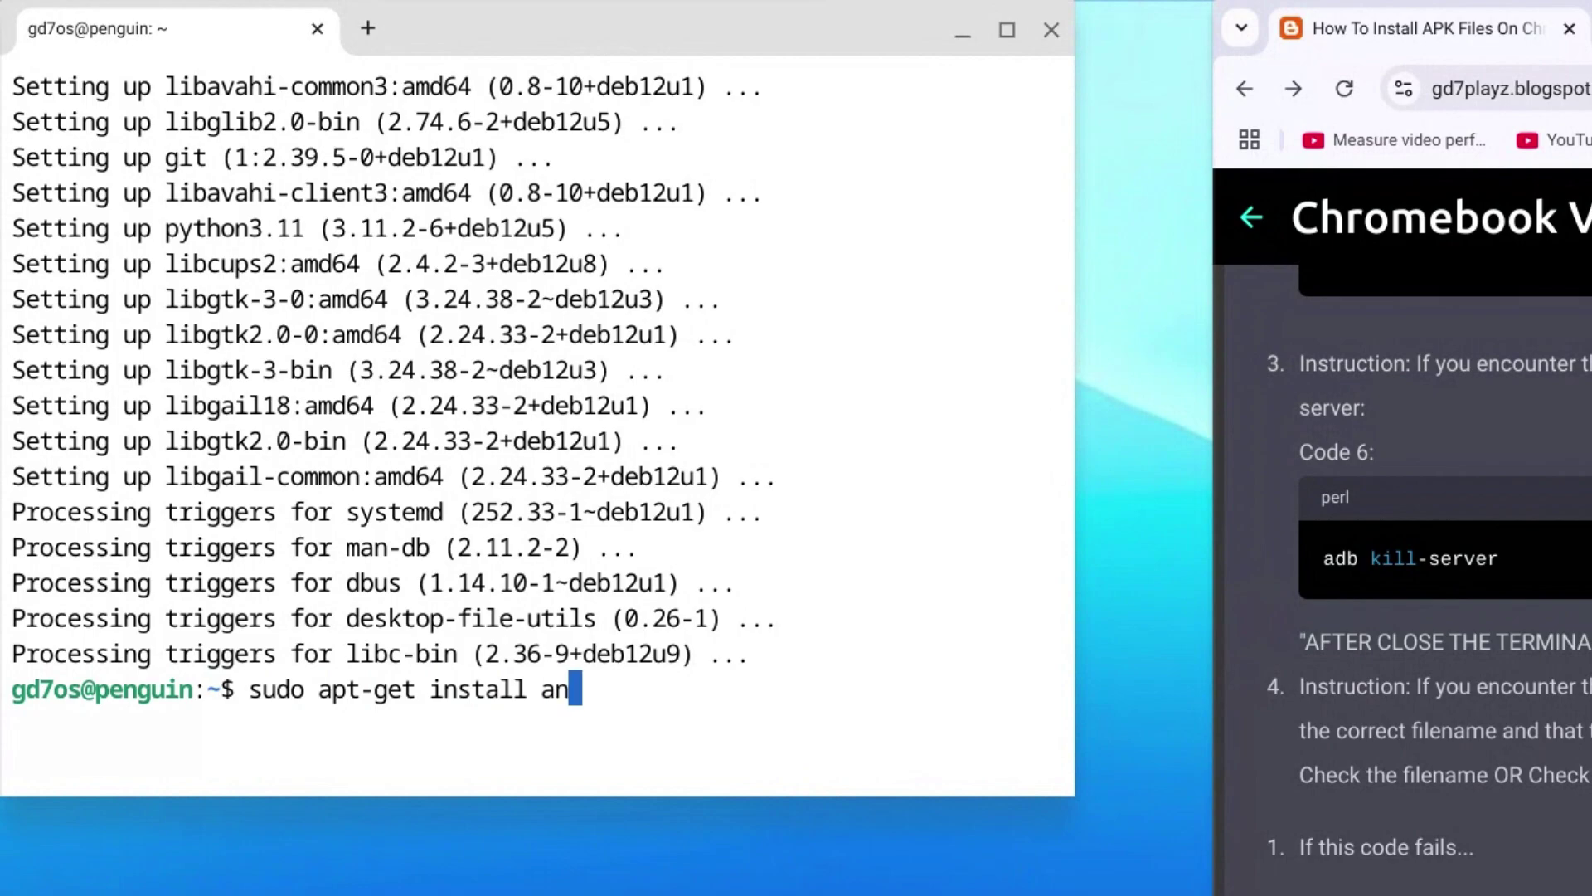
text(droid)
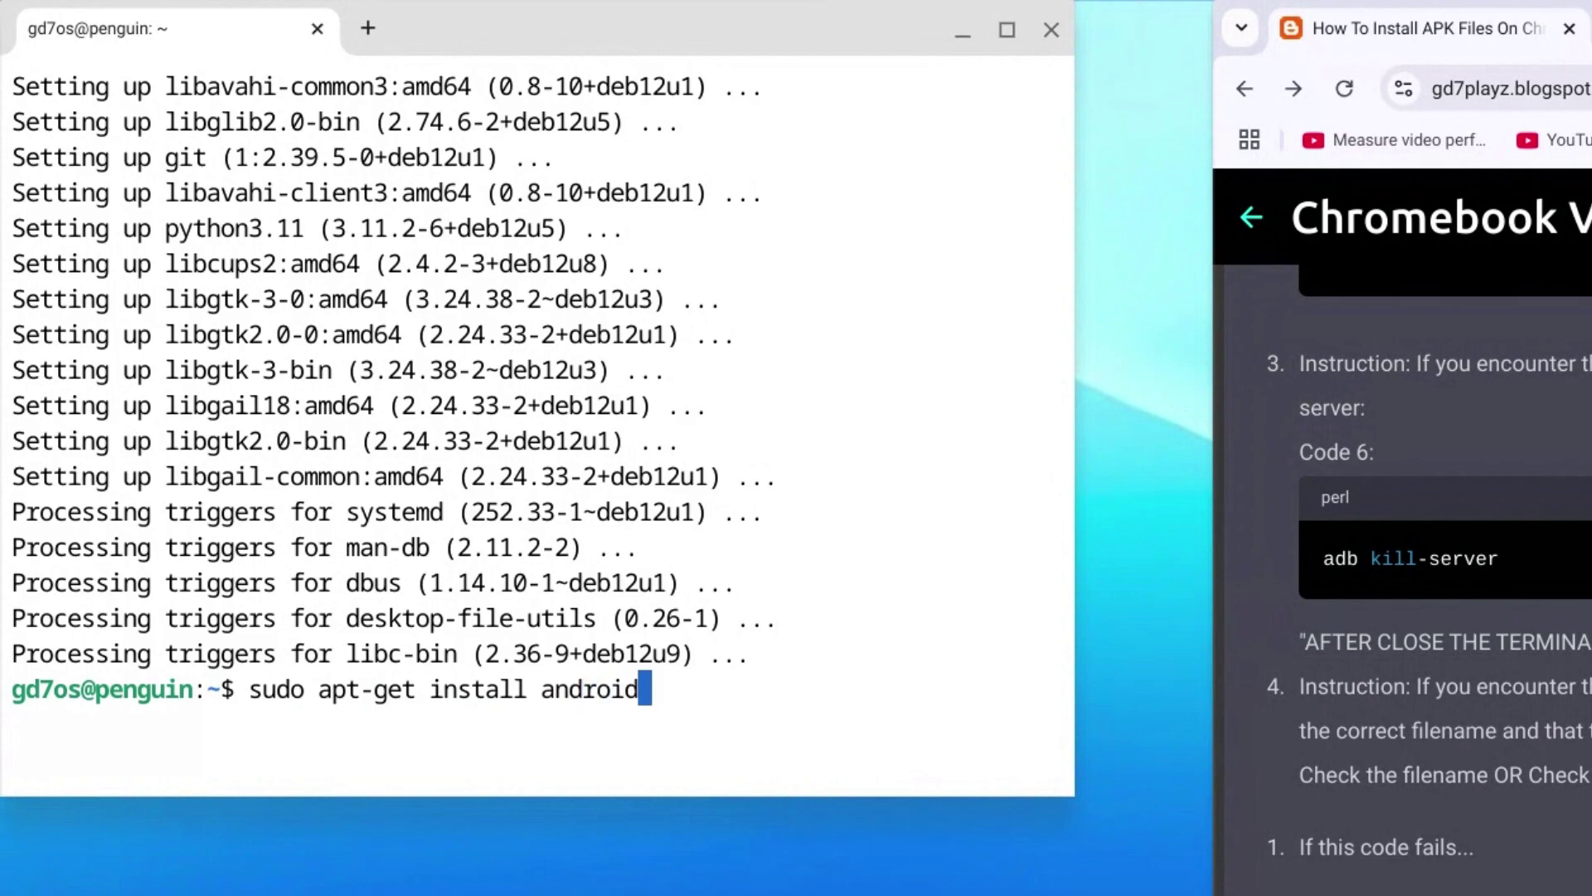
text(-tools)
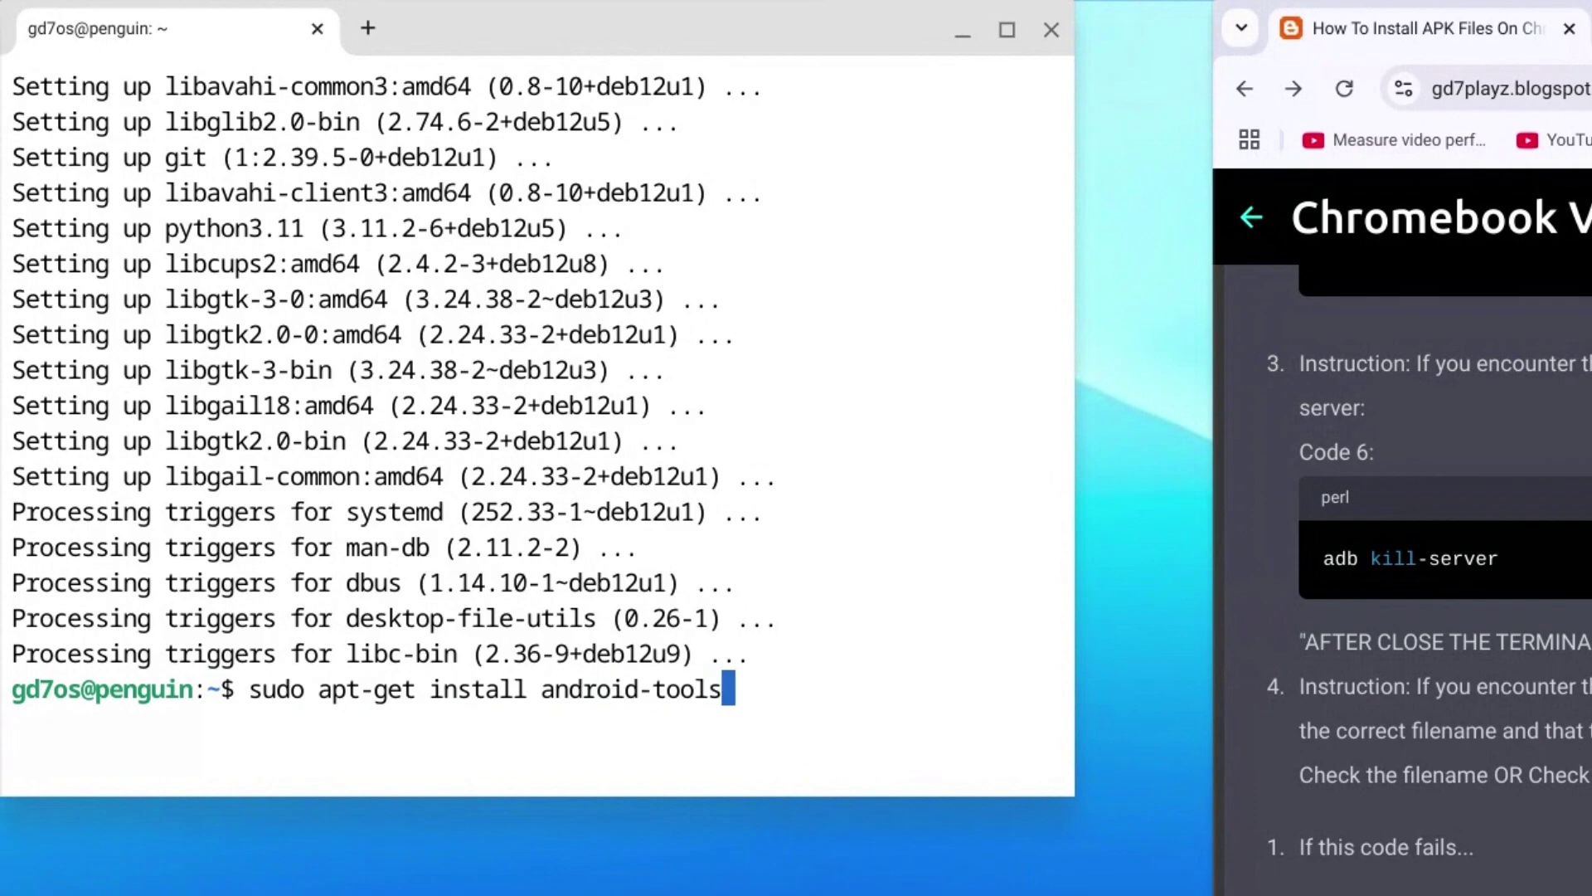
text(-adb)
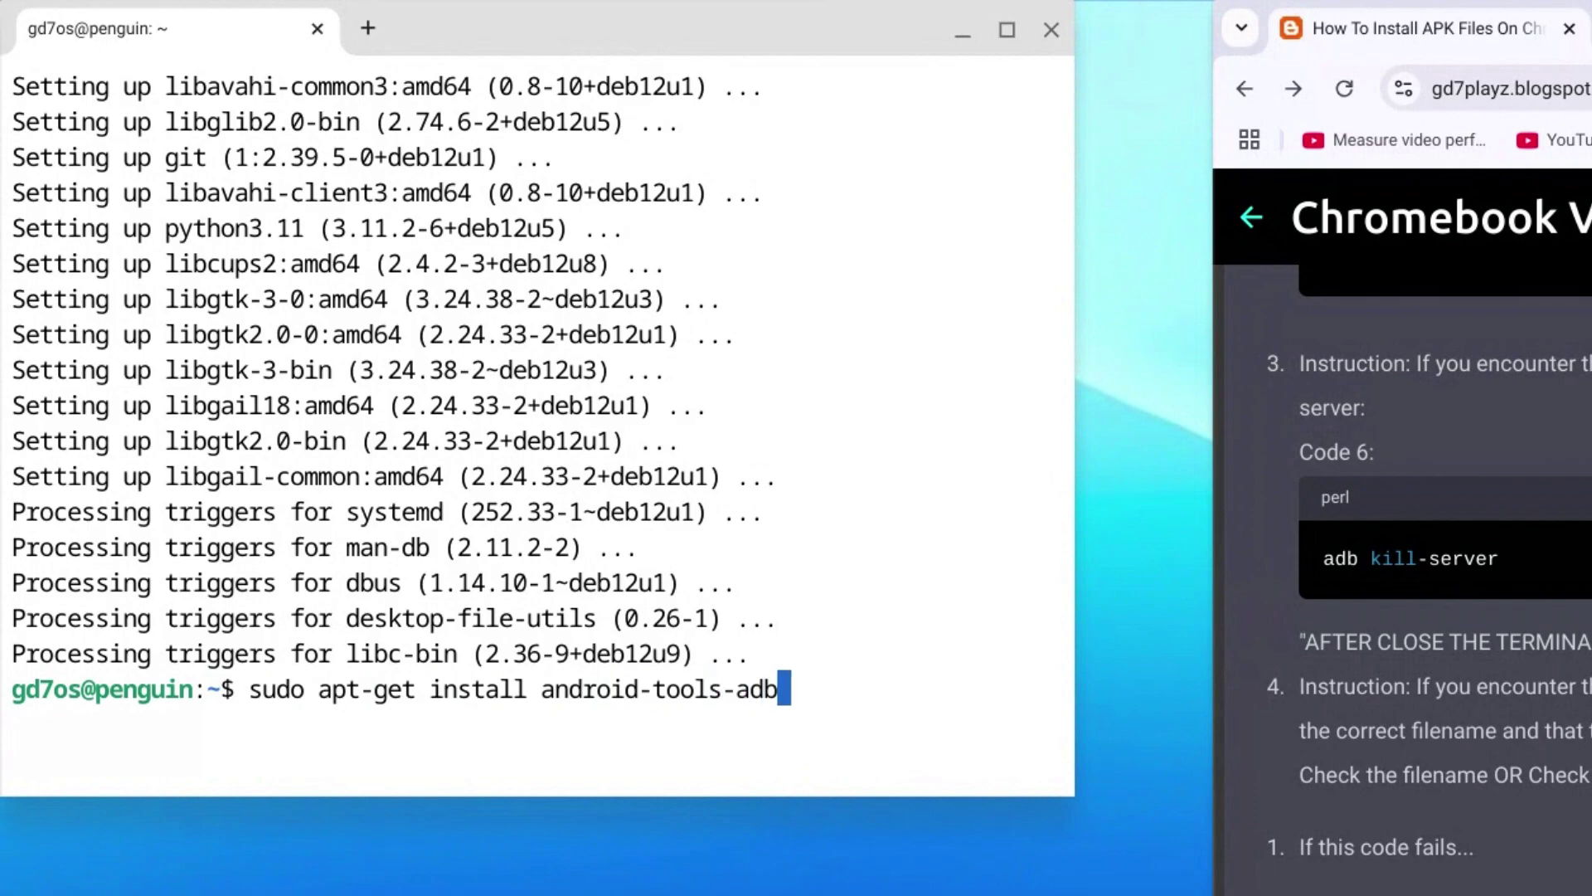
key(Return)
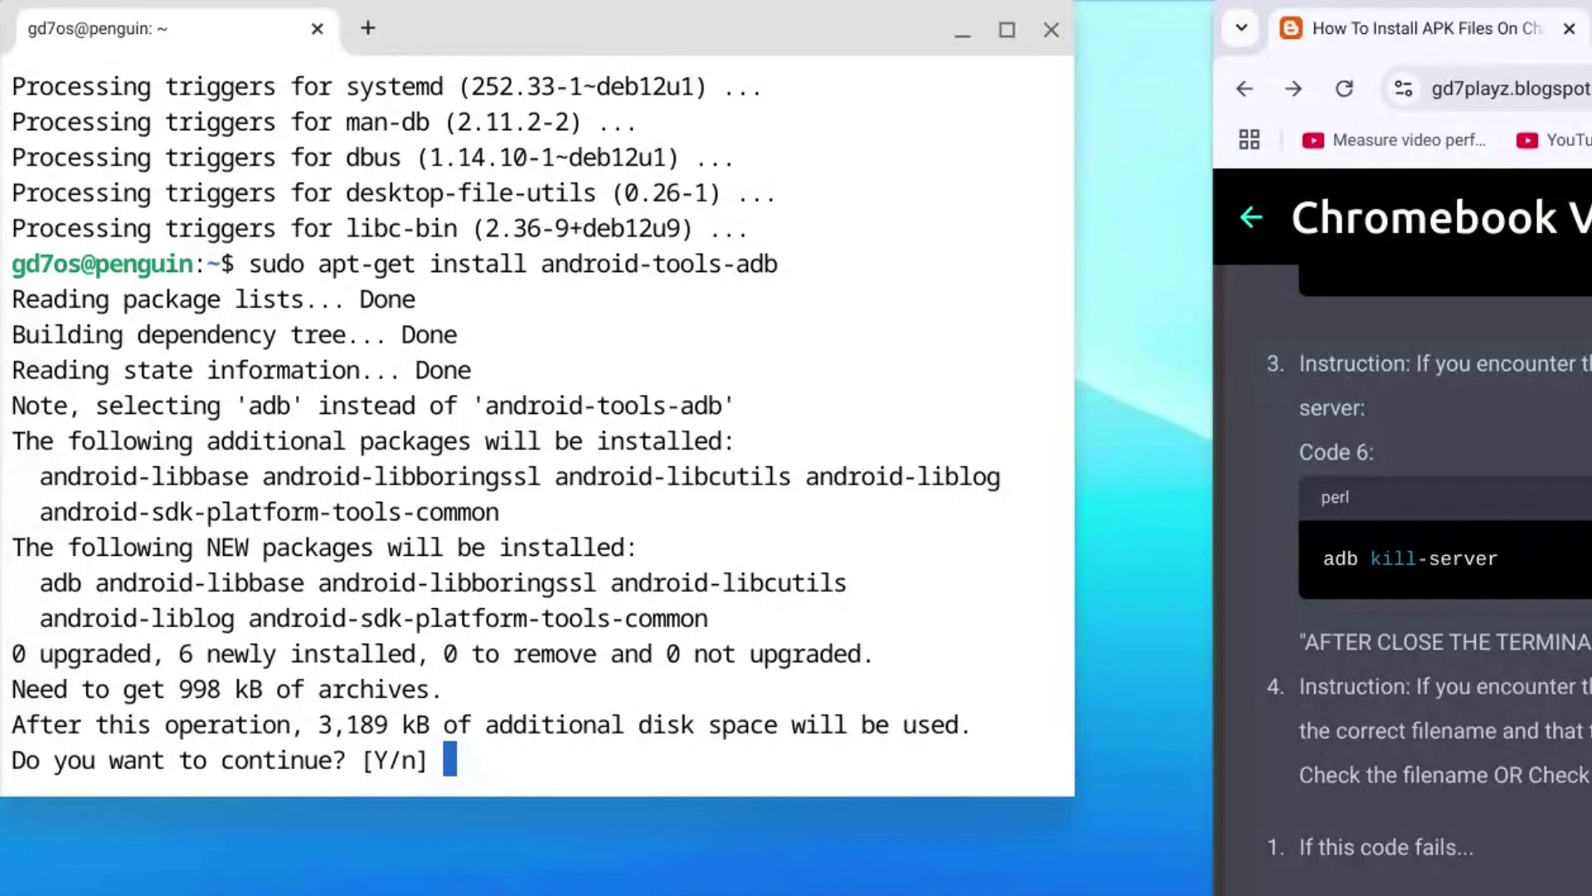
text(y)
key(Return)
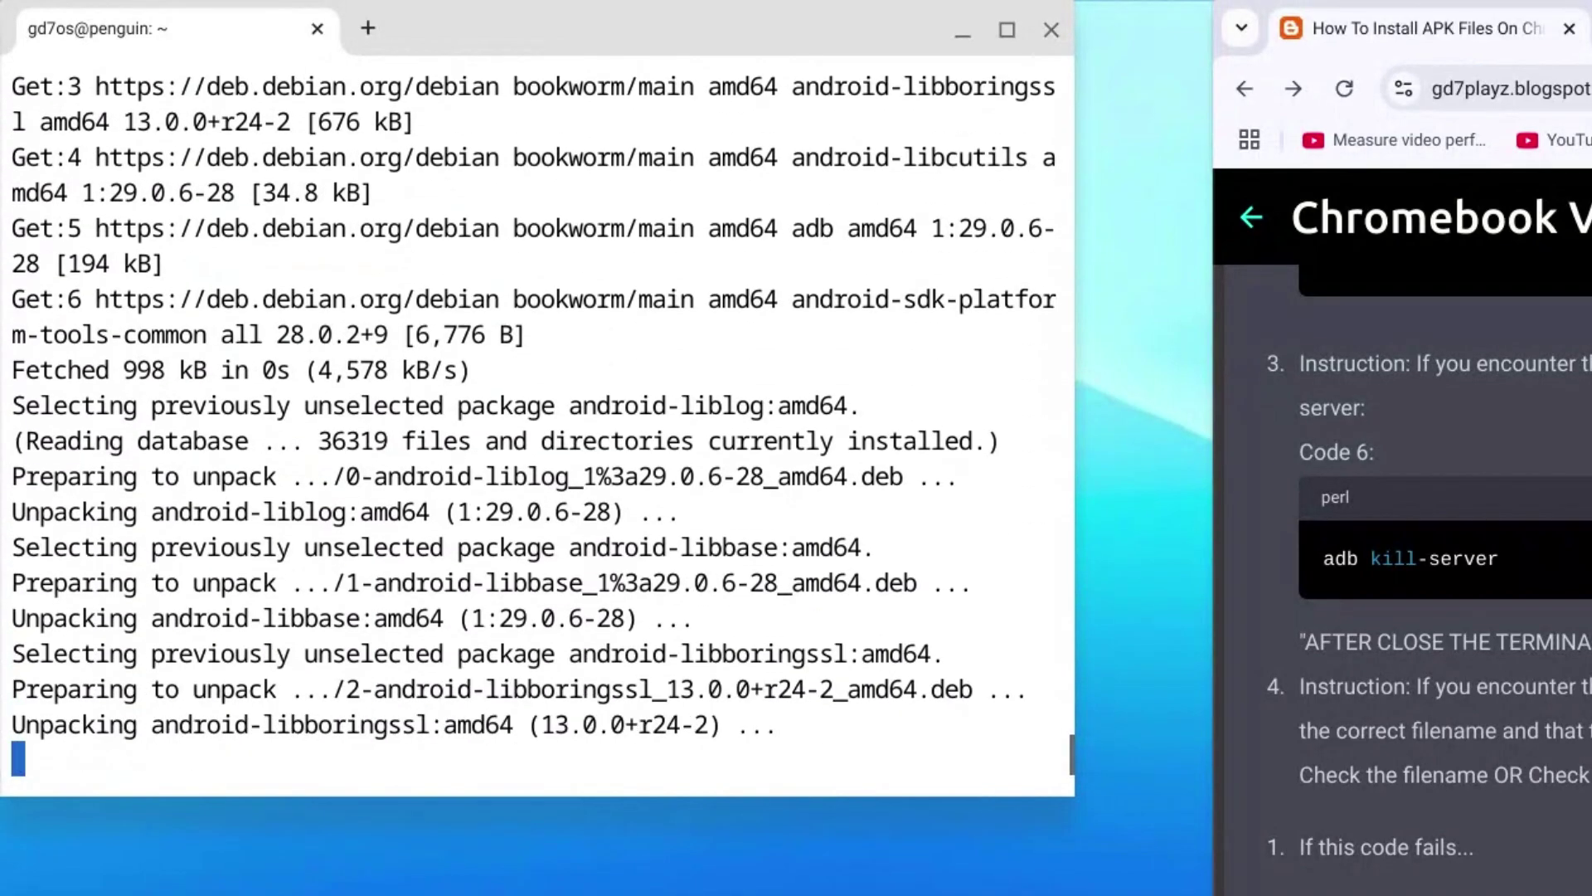
scroll(1402, 581, up, 15)
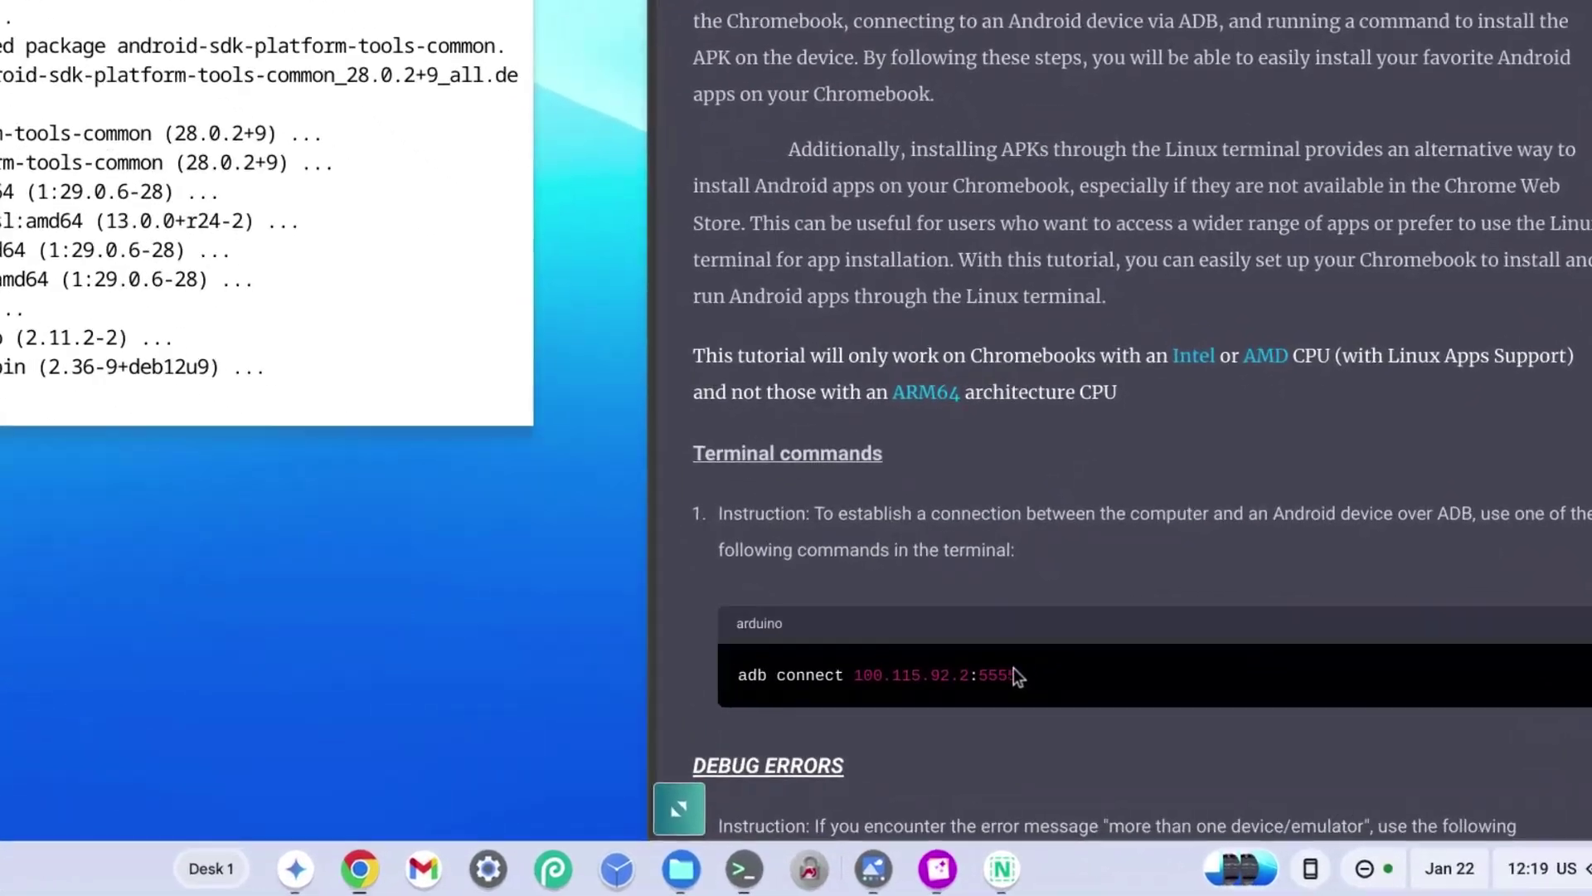
- Run adb connect 100.115.92.2:5555, copied from the tutorial, and allow USB debugging
drag(1078, 711, 833, 715)
key(ctrl+c)
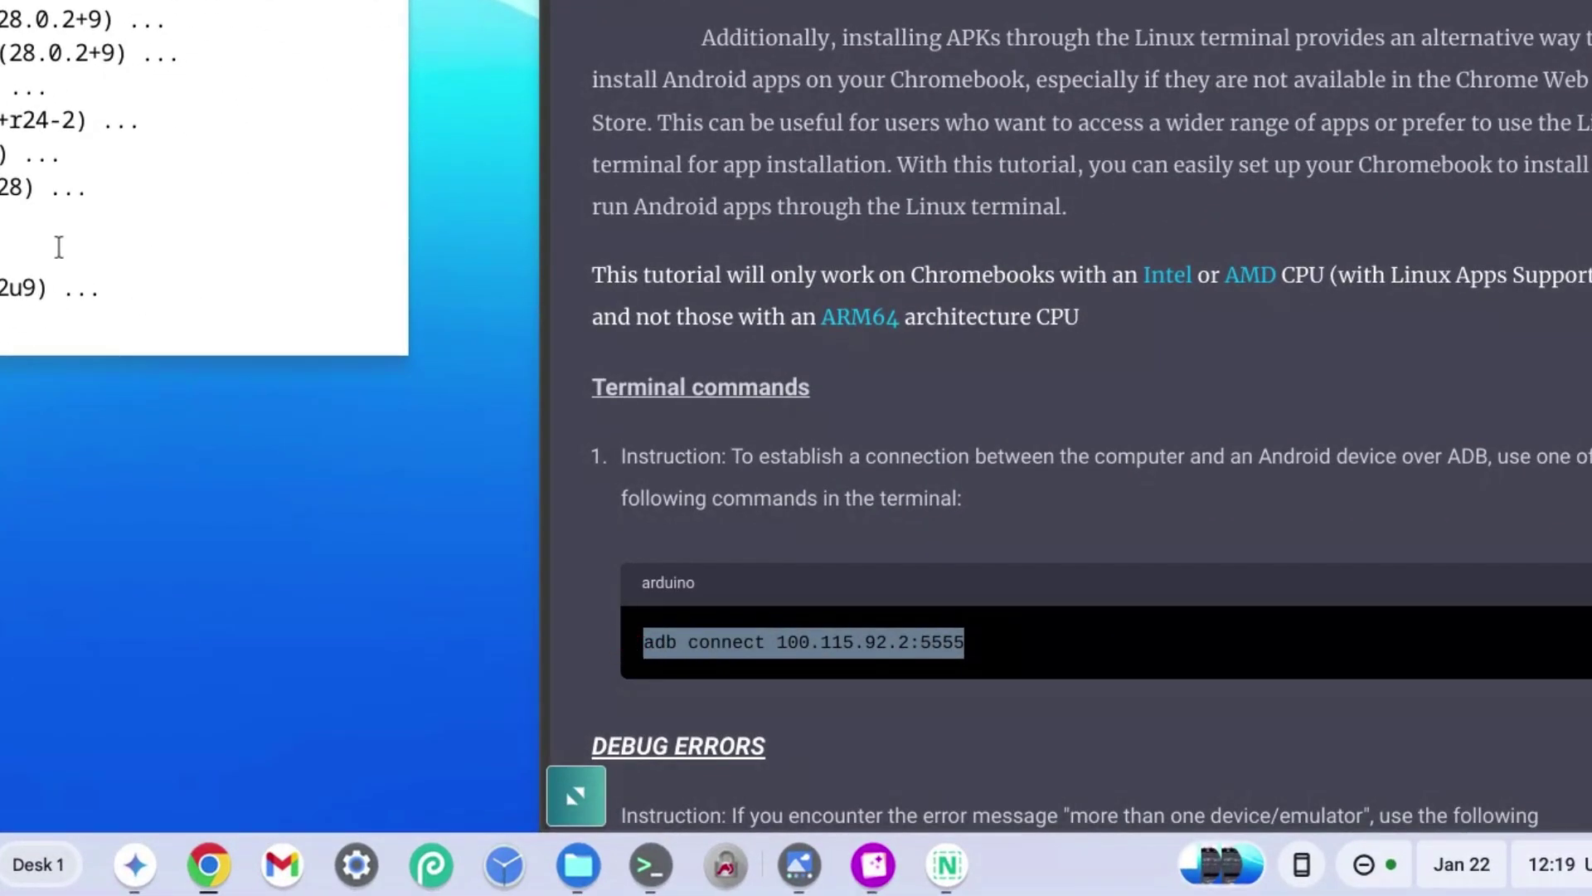
click(256, 249)
key(ctrl+shift+v)
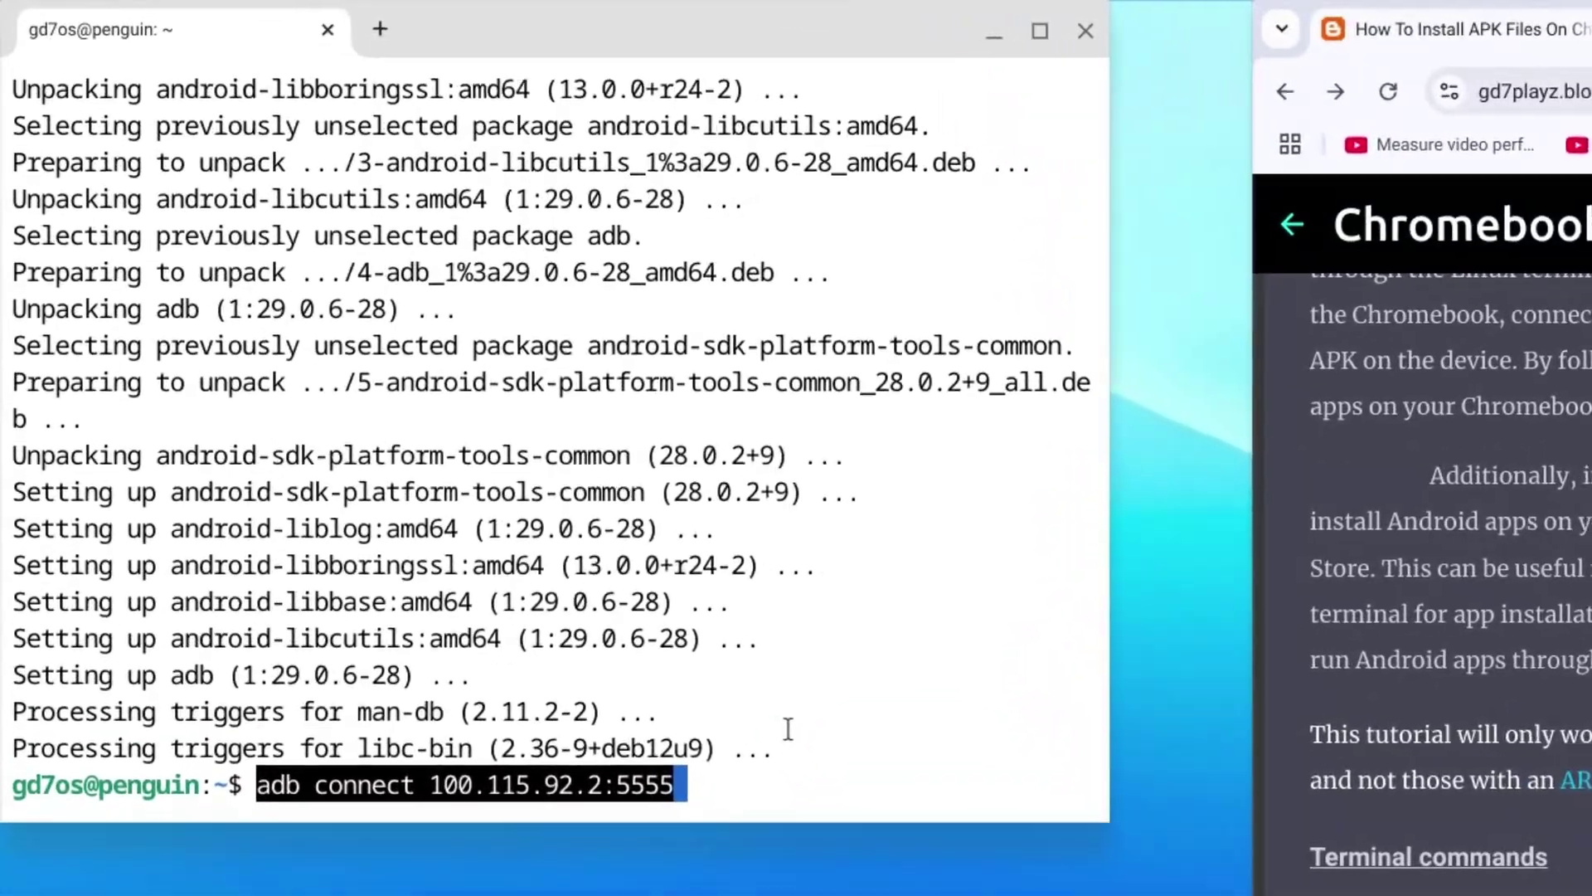
key(Return)
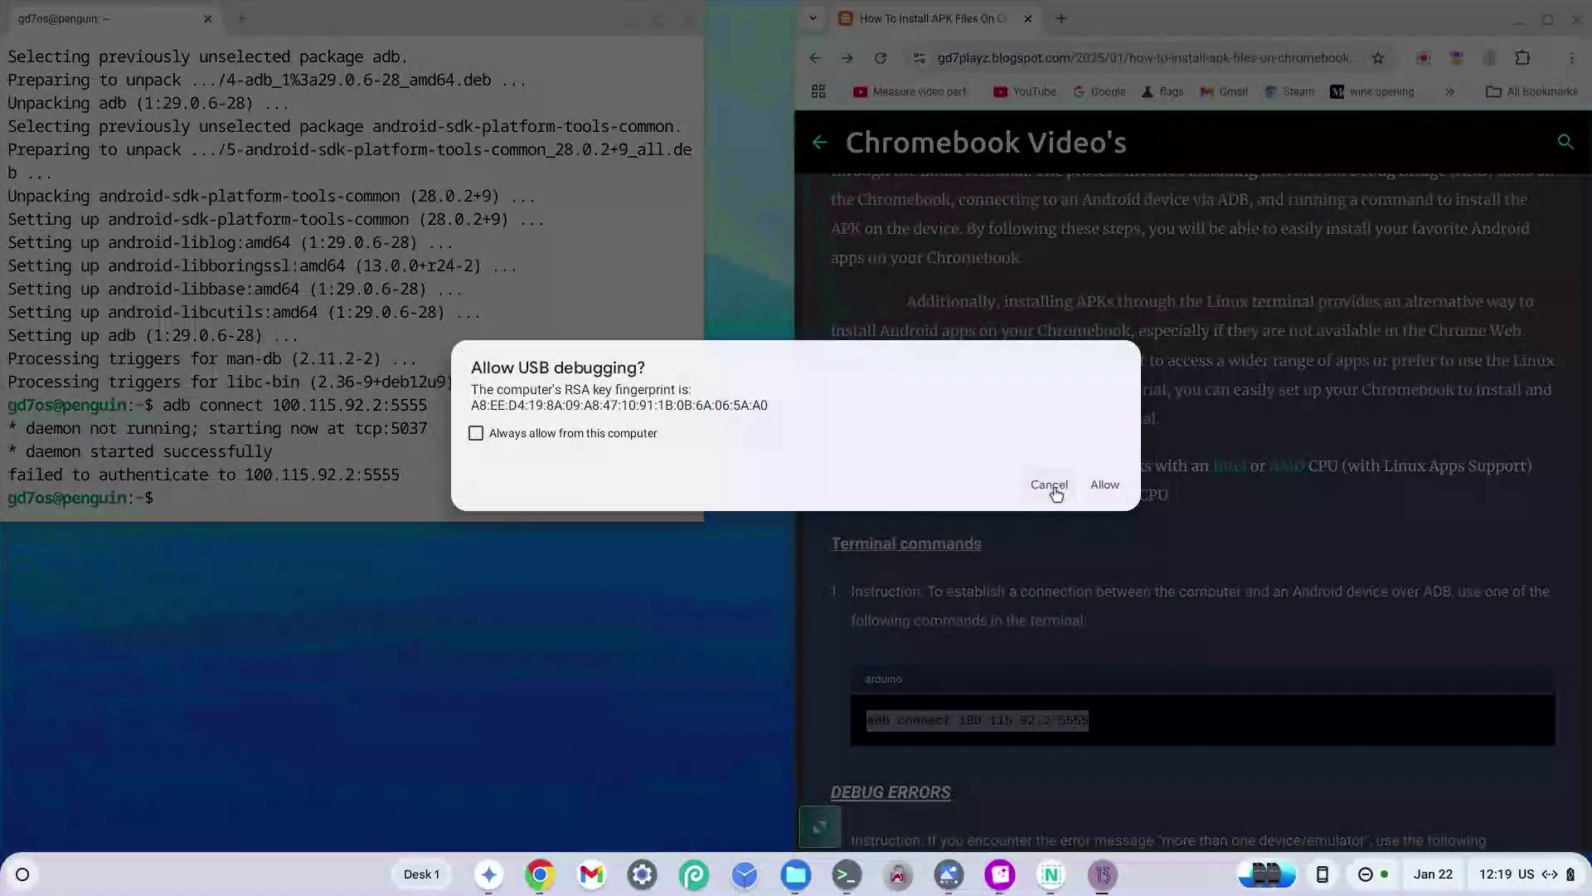
click(1105, 486)
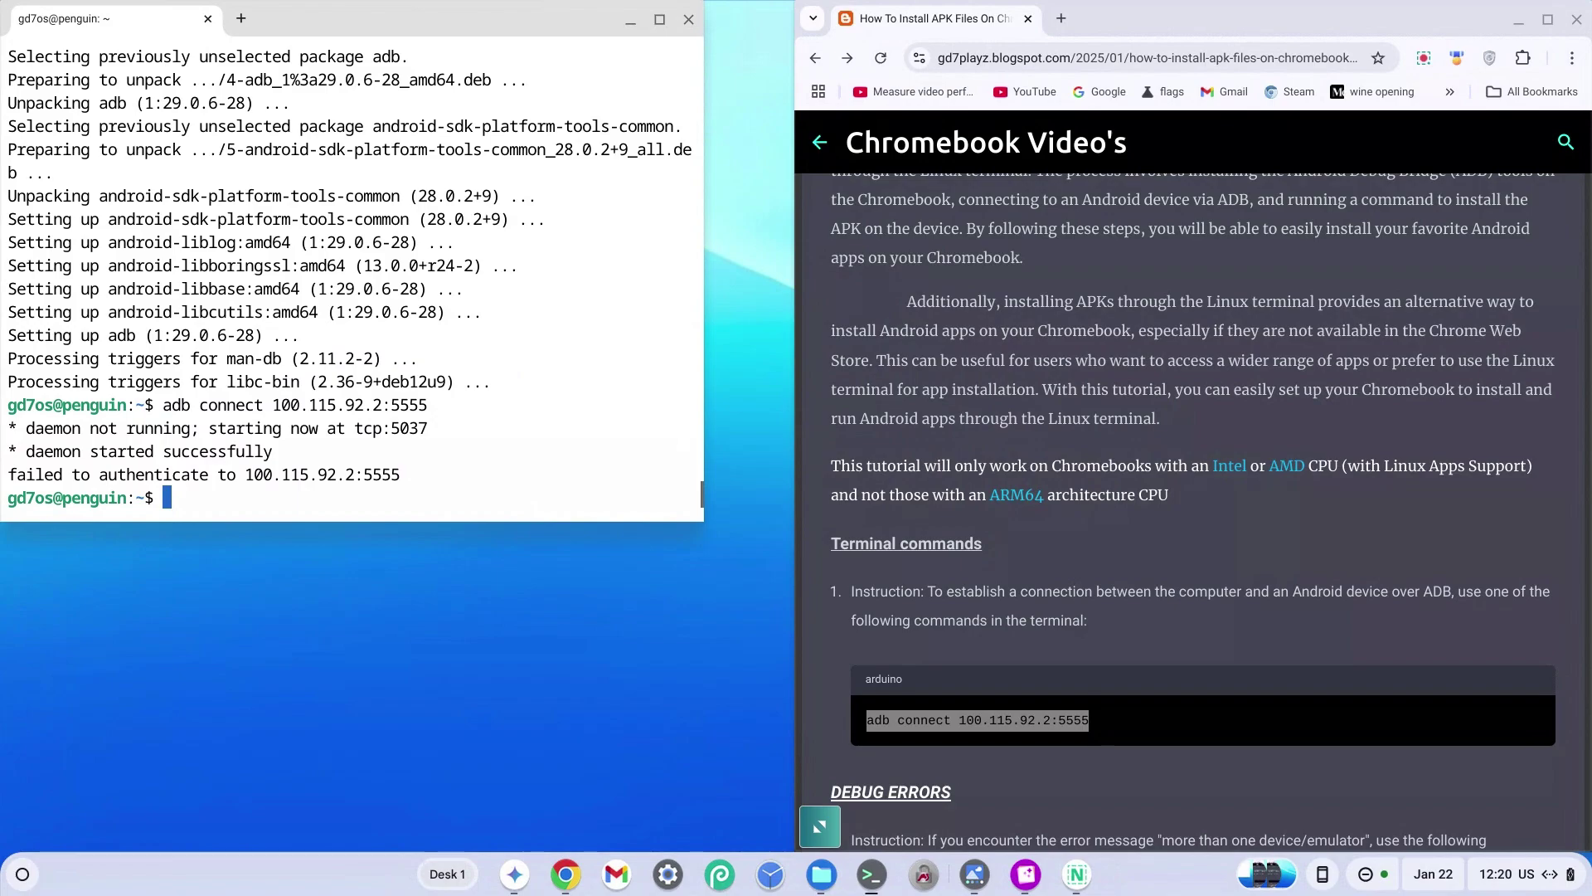
- Run adb install "notepad.apk", which fails with a more than one device/emulator error
text(adb )
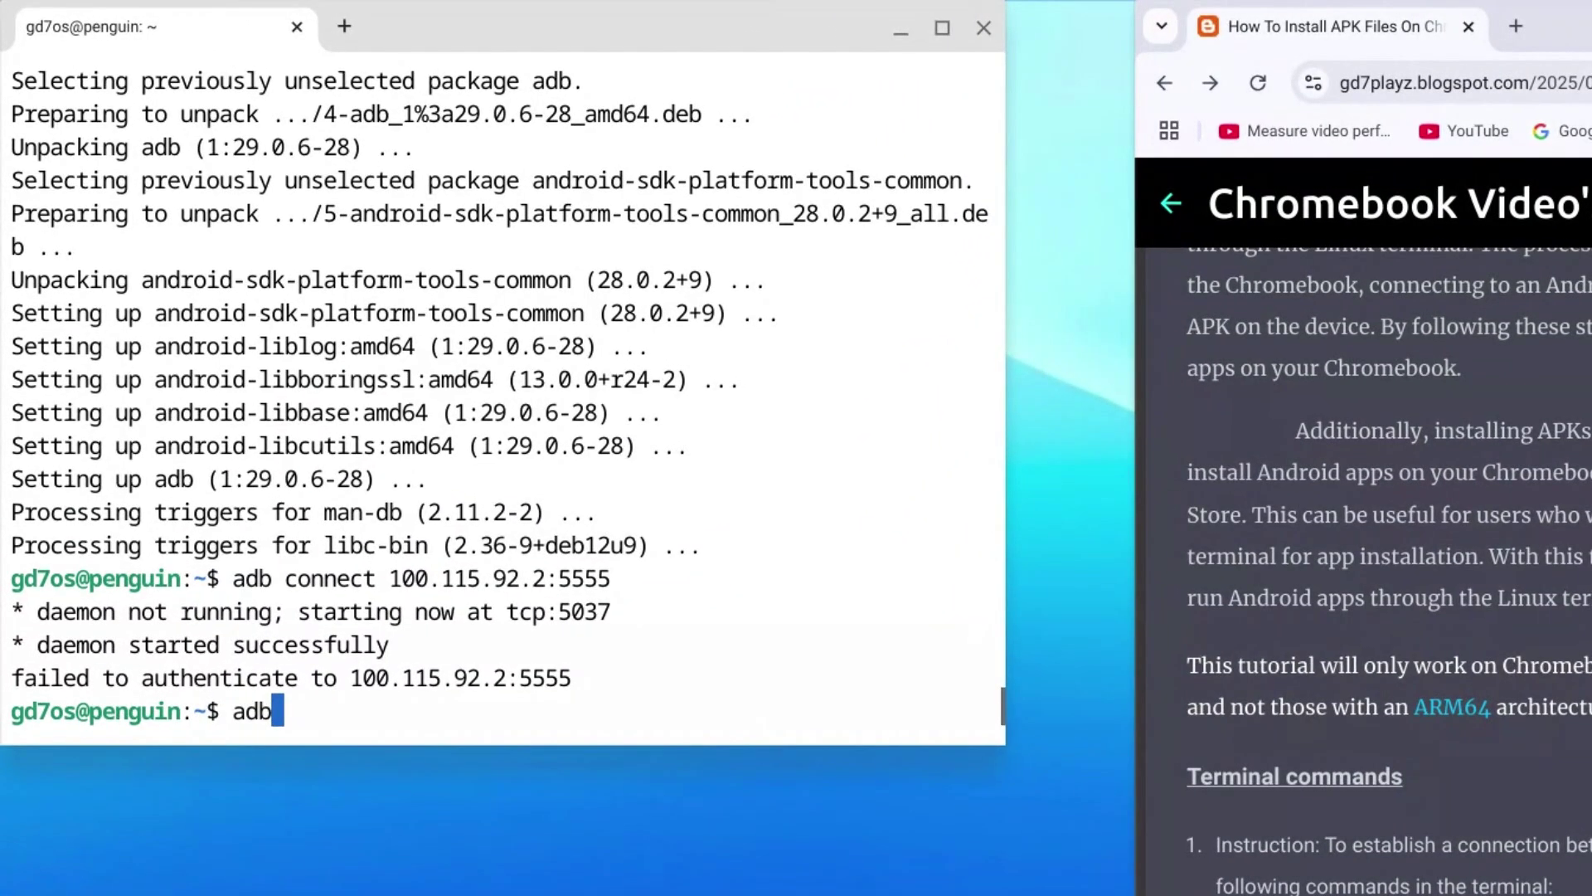
text(install)
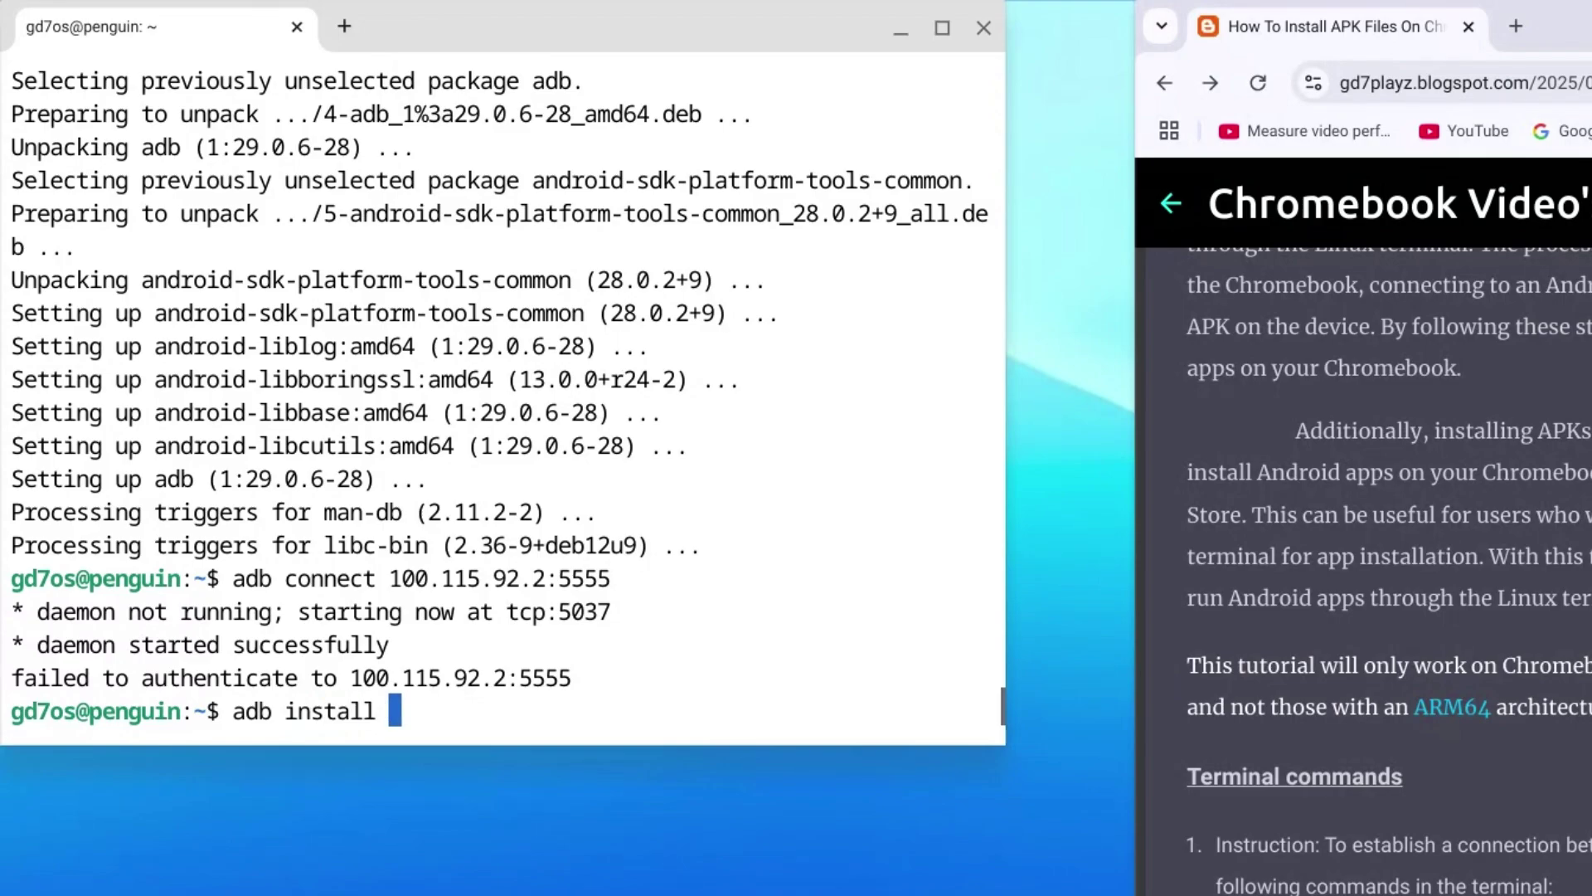
text( "notepad)
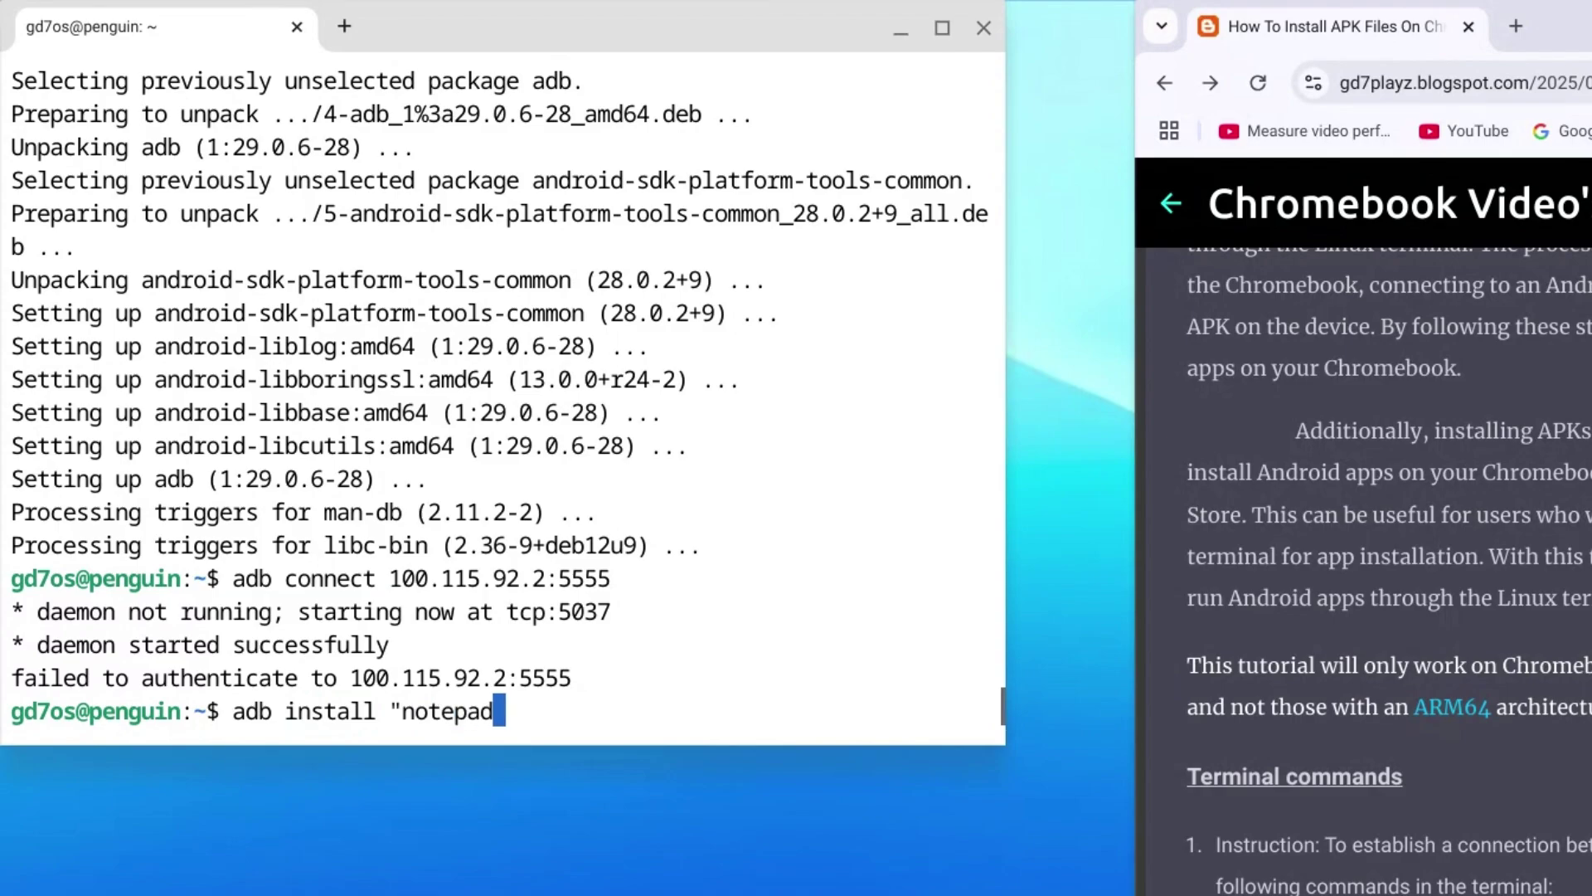
text(.apk)
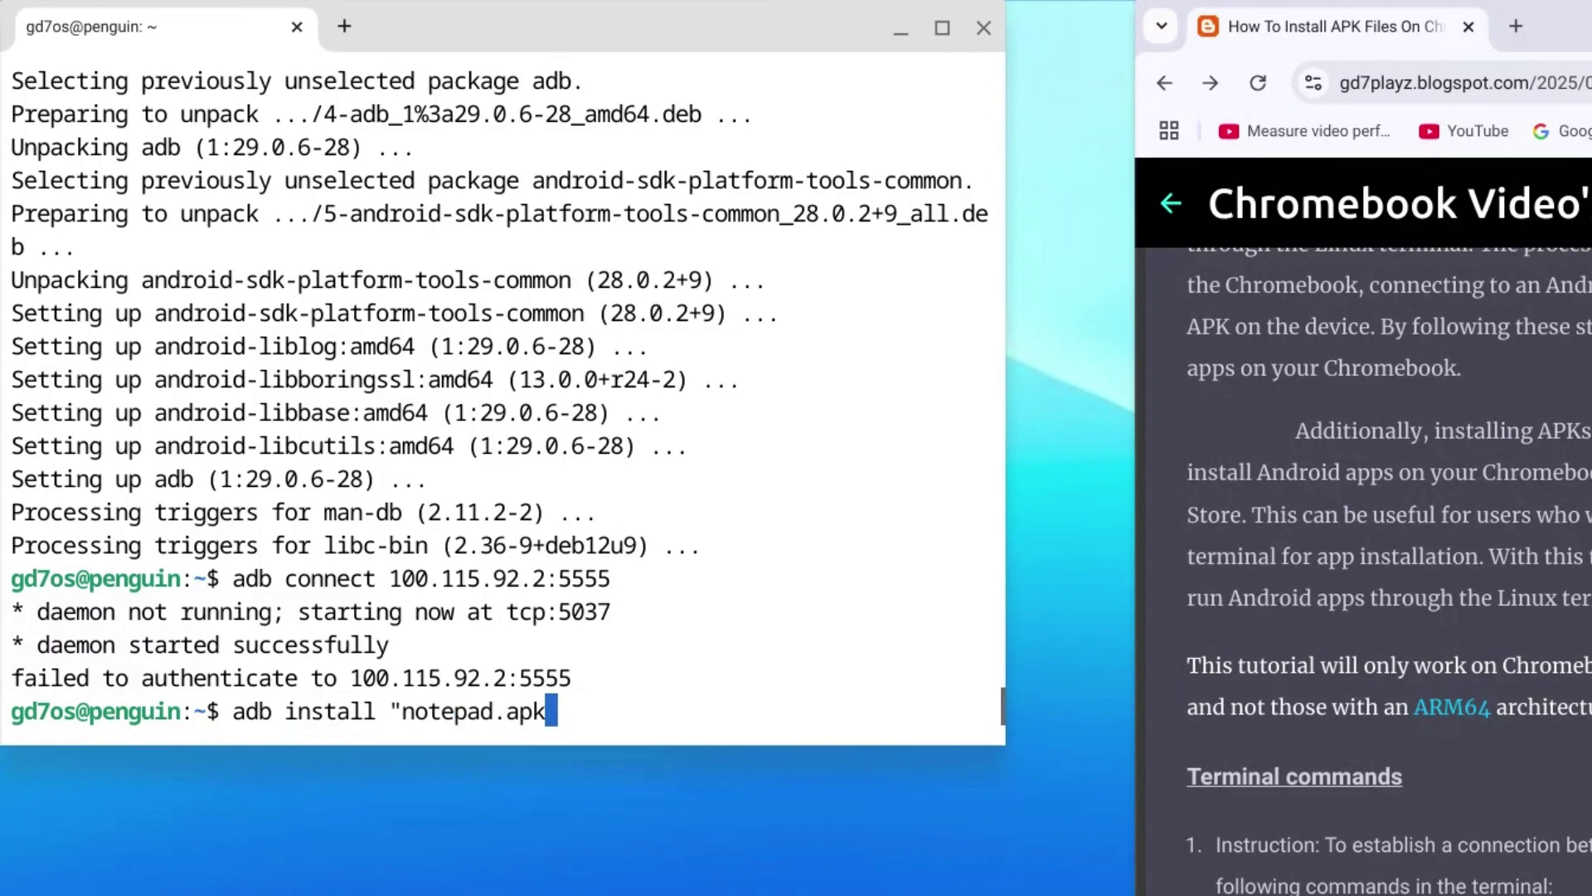
text(")
key(Return)
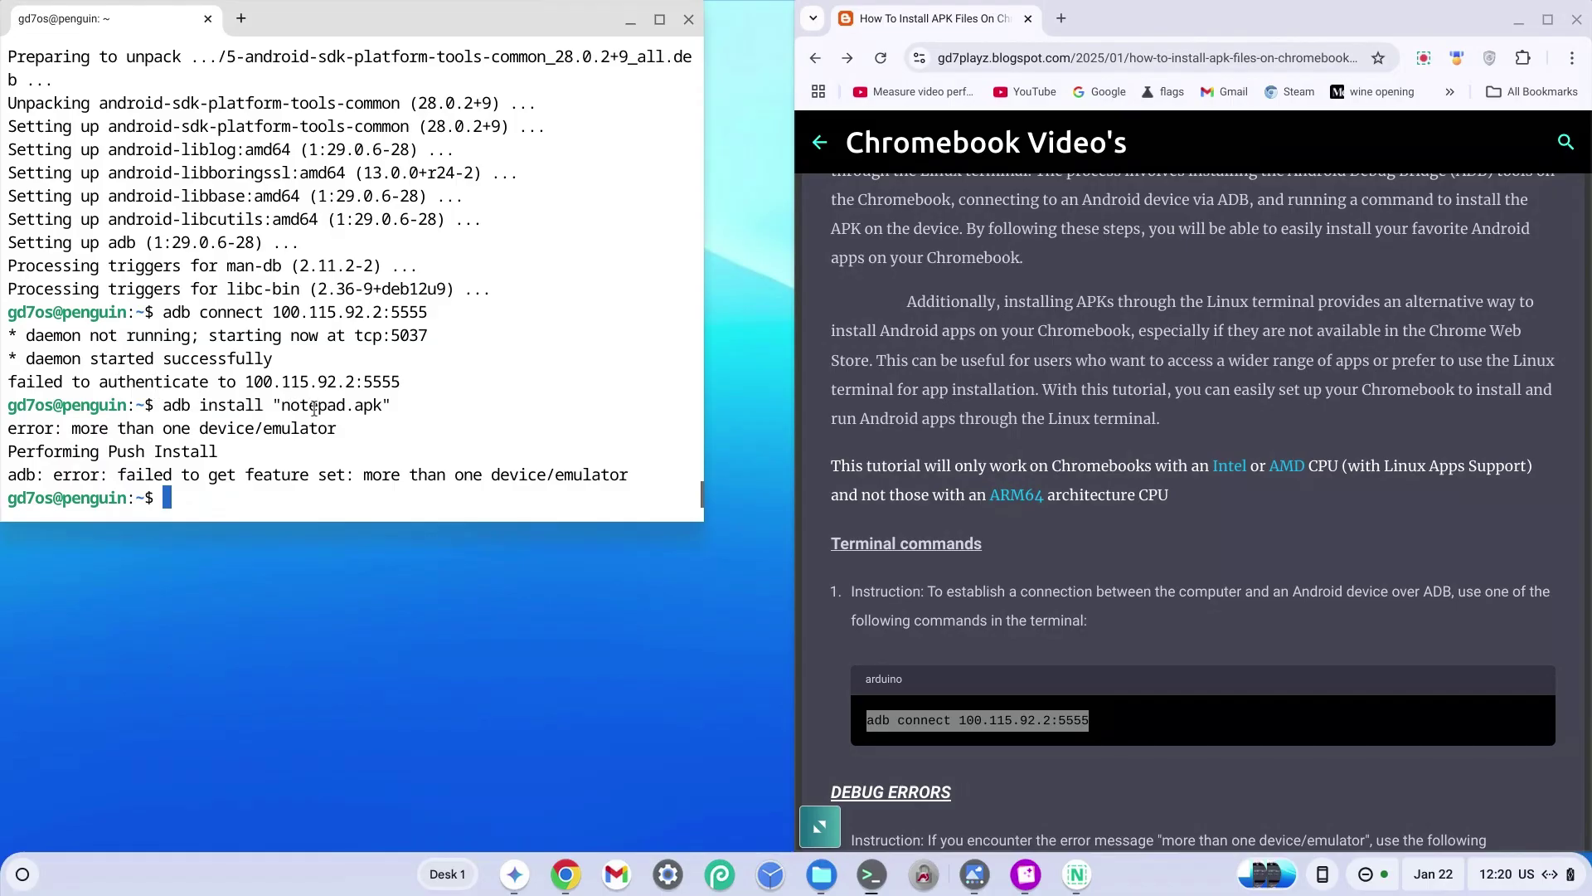
scroll(921, 539, down, 3)
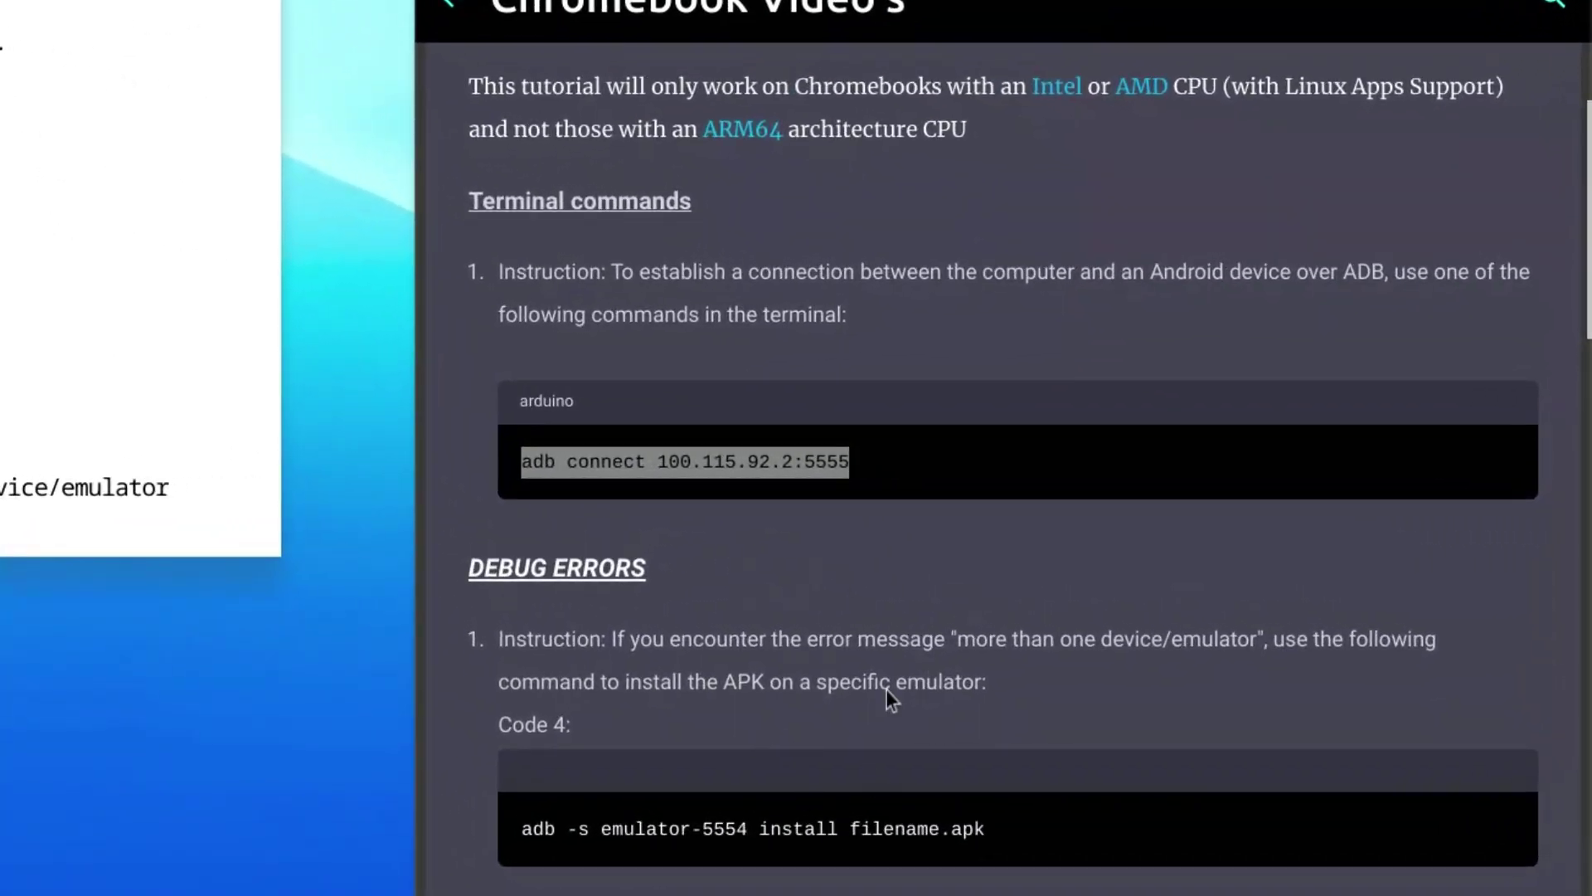
- Run 'adb -s emulator-5554 install notepad.apk' from the blog's copied command so the install reports Success
scroll(870, 763, down, 5)
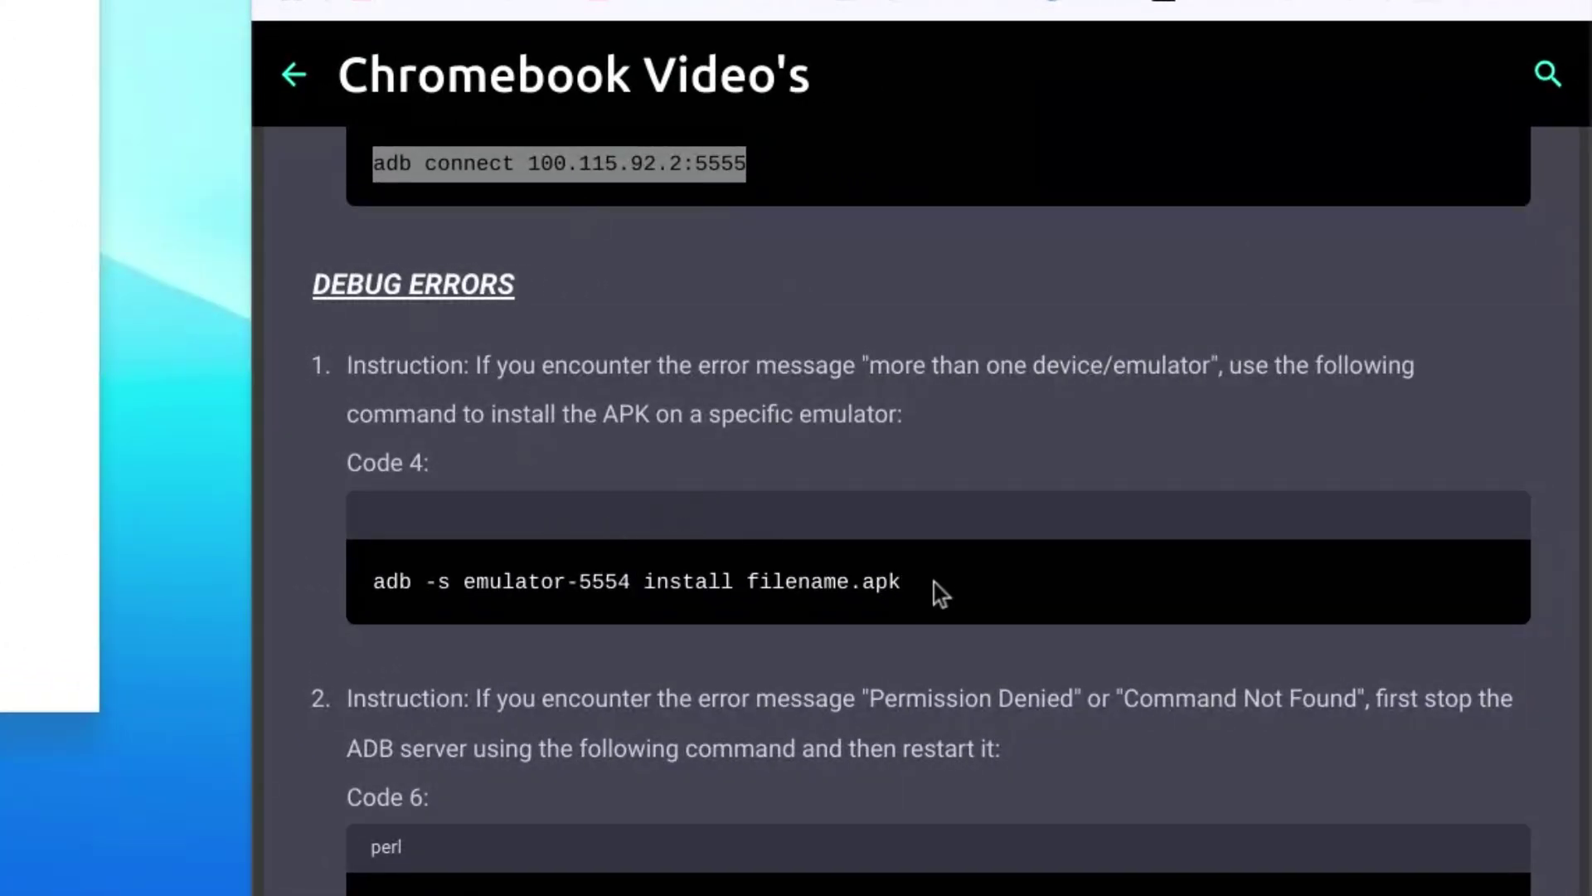
drag(915, 580, 367, 583)
key(ctrl+c)
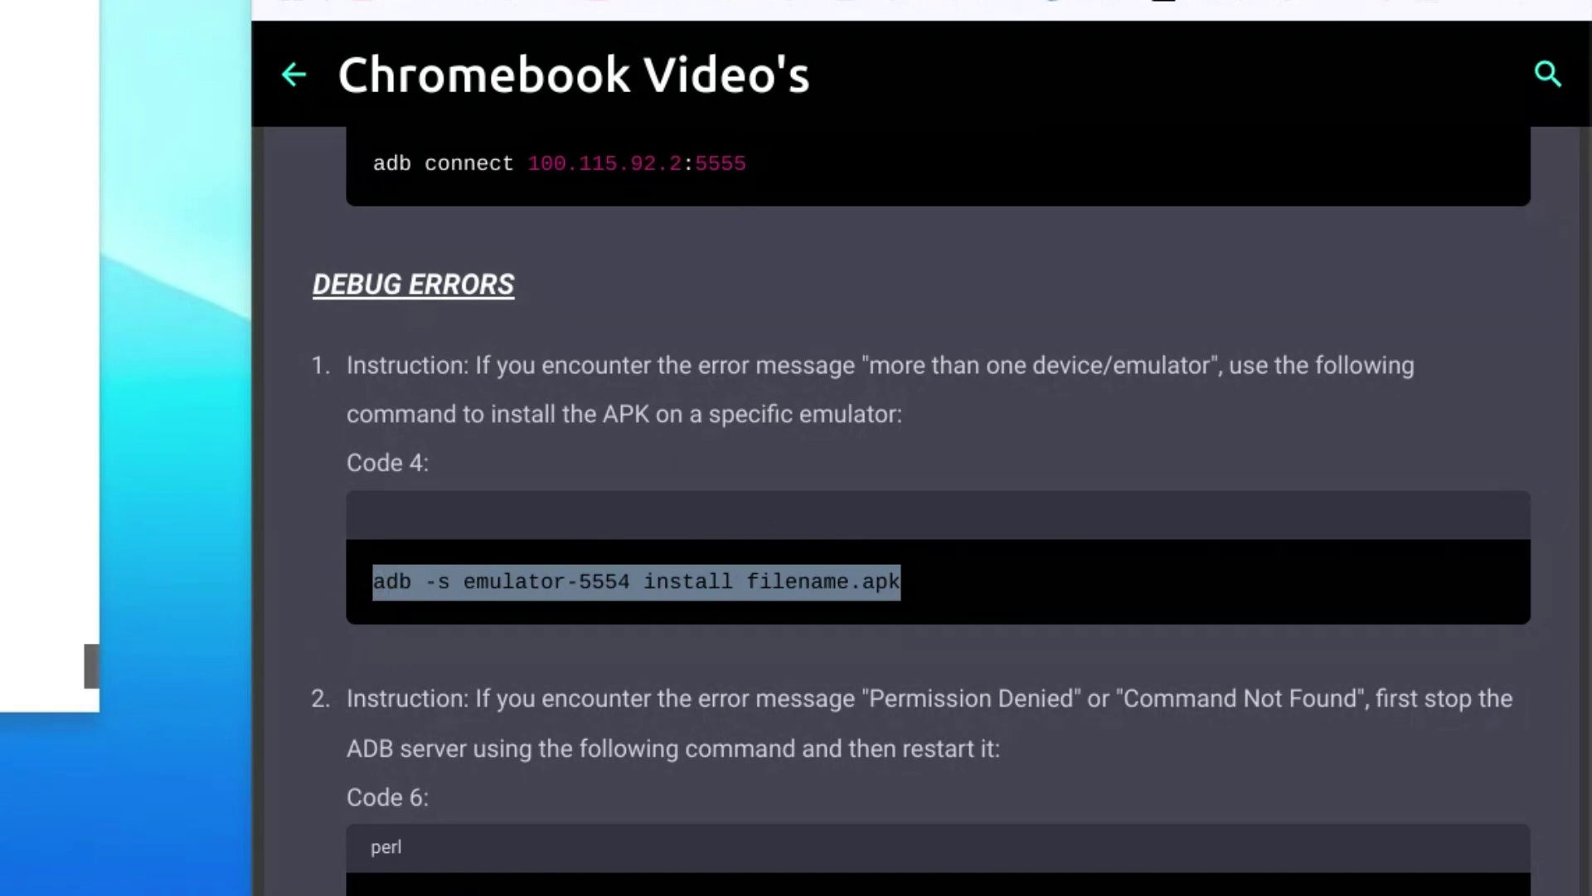
click(66, 663)
key(ctrl+shift+v)
key(Left)
key(Left)
key(Left)
key(Left)
key(Left)
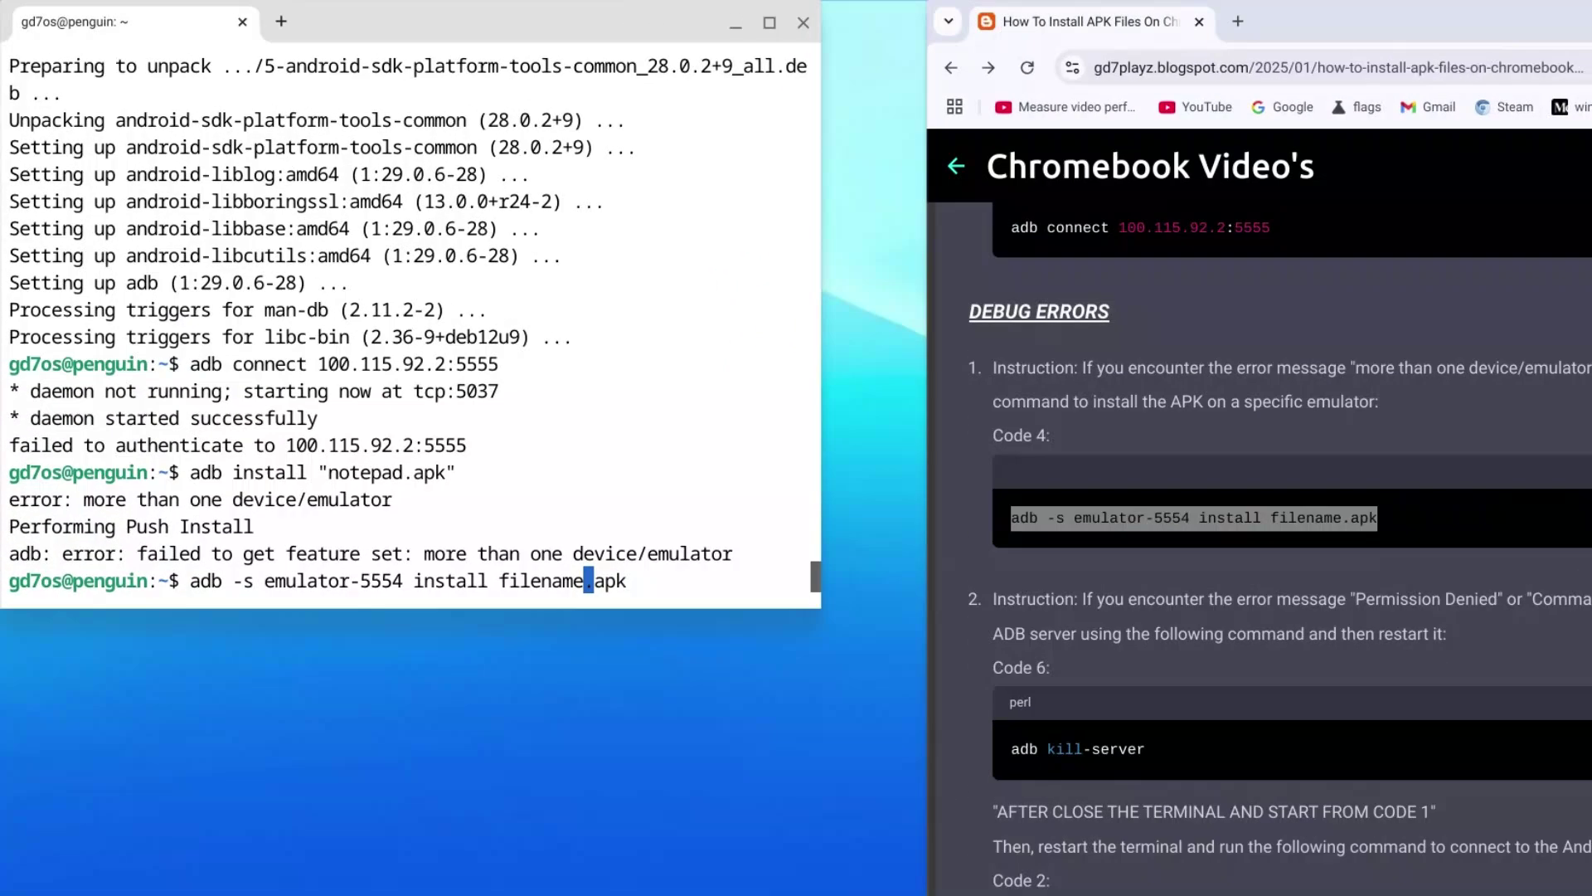
key(BackSpace)
key(BackSpace)
key(BackSpace)
key(BackSpace)
key(BackSpace)
key(BackSpace)
key(BackSpace)
key(BackSpace)
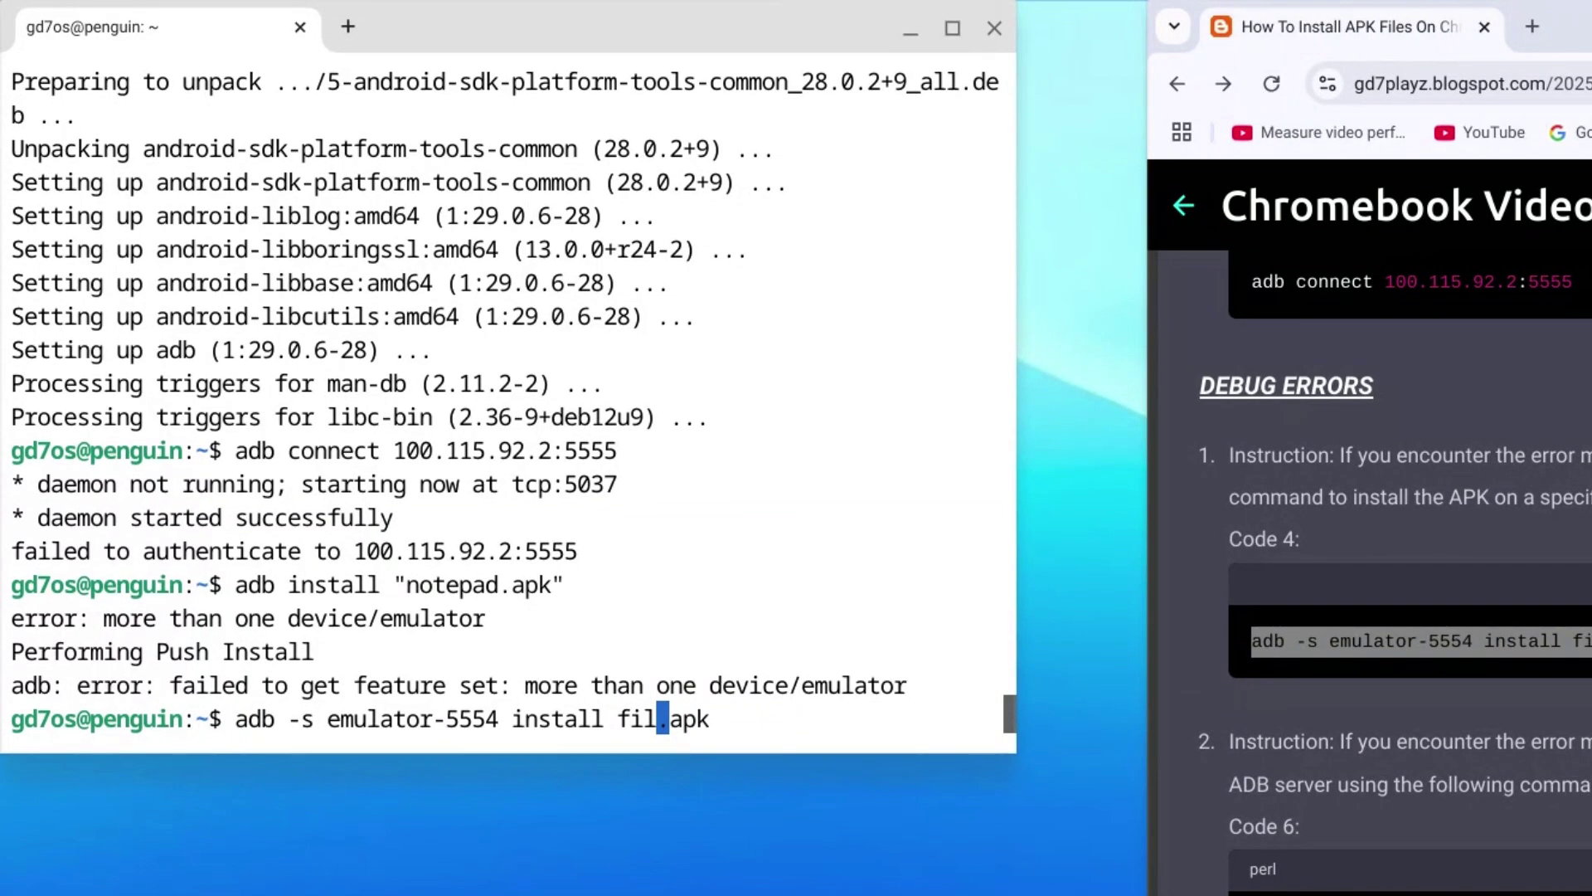
text(notepad)
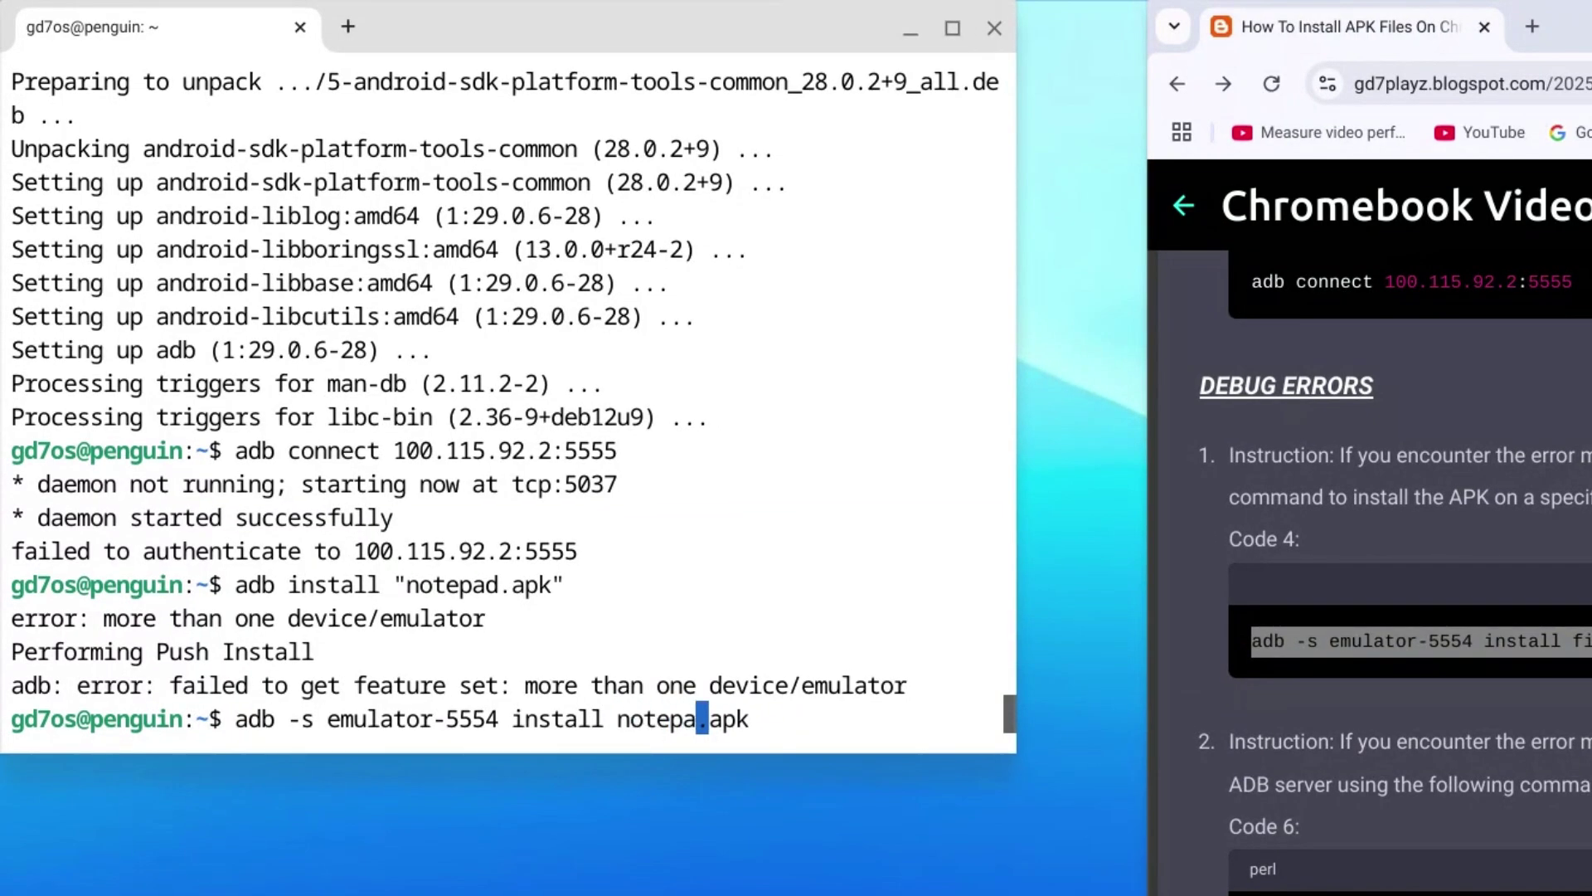
key(Return)
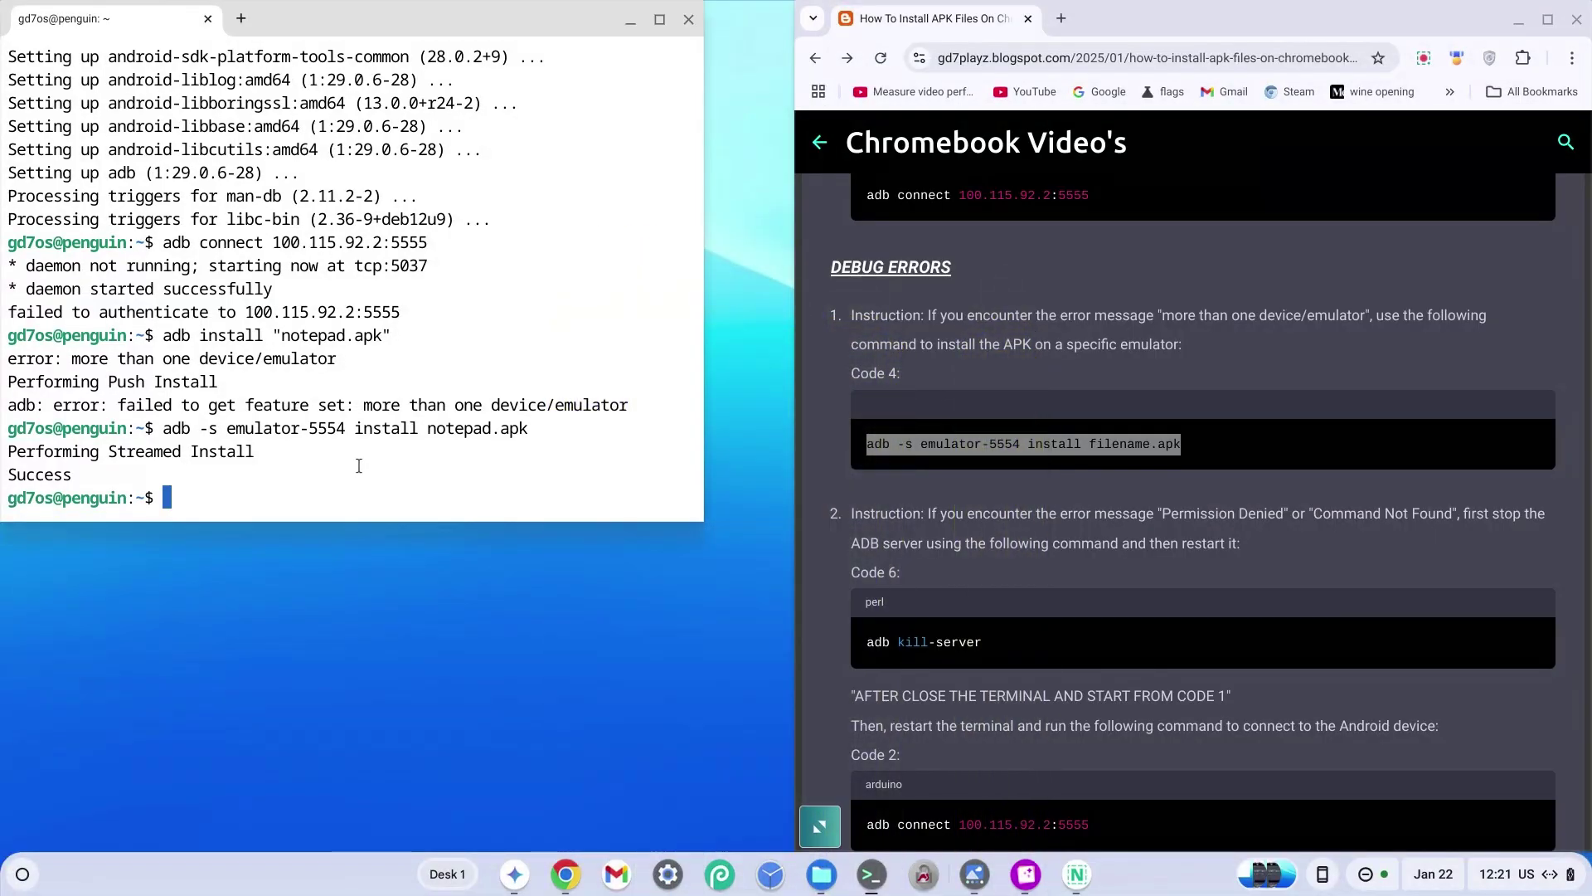
key(super)
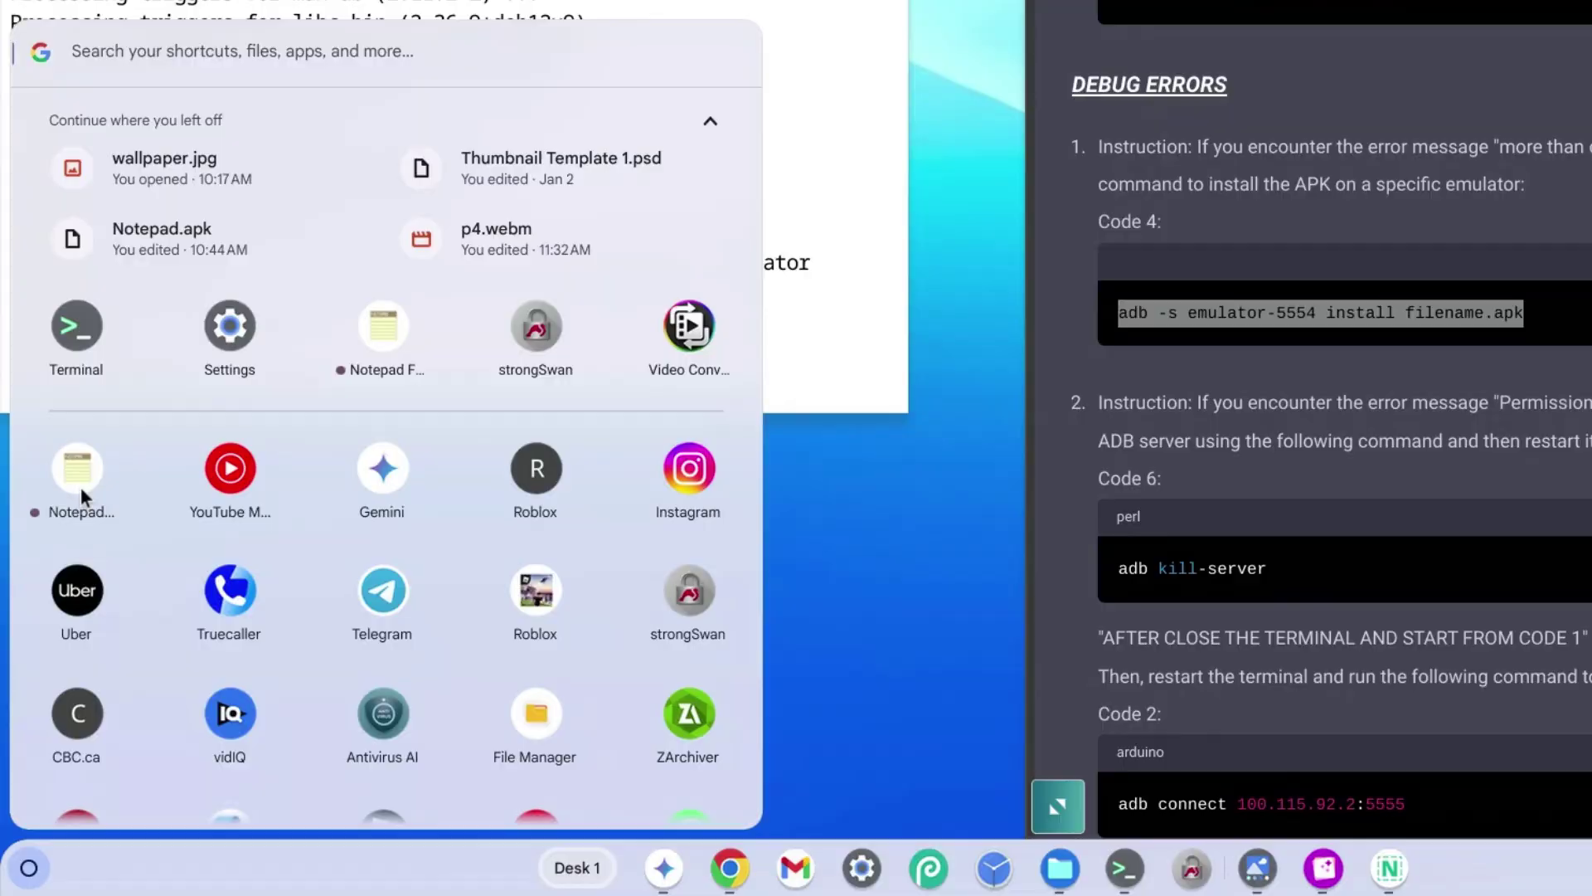
- Launch Notepad Free from the launcher to show its notes list with the sample note
click(82, 485)
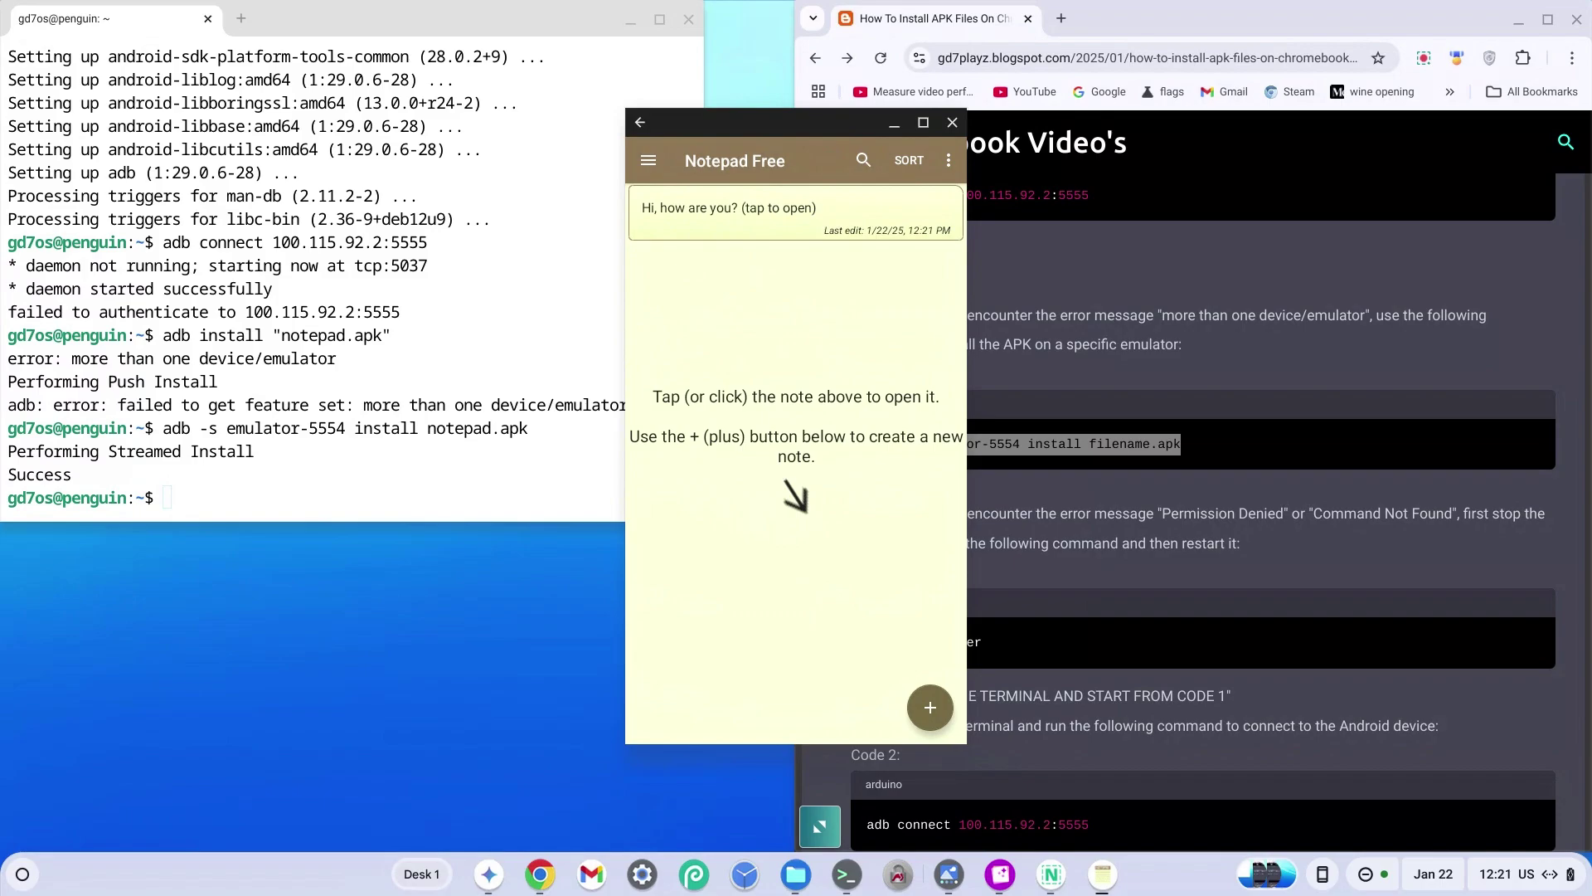
scroll(326, 390, up, 10)
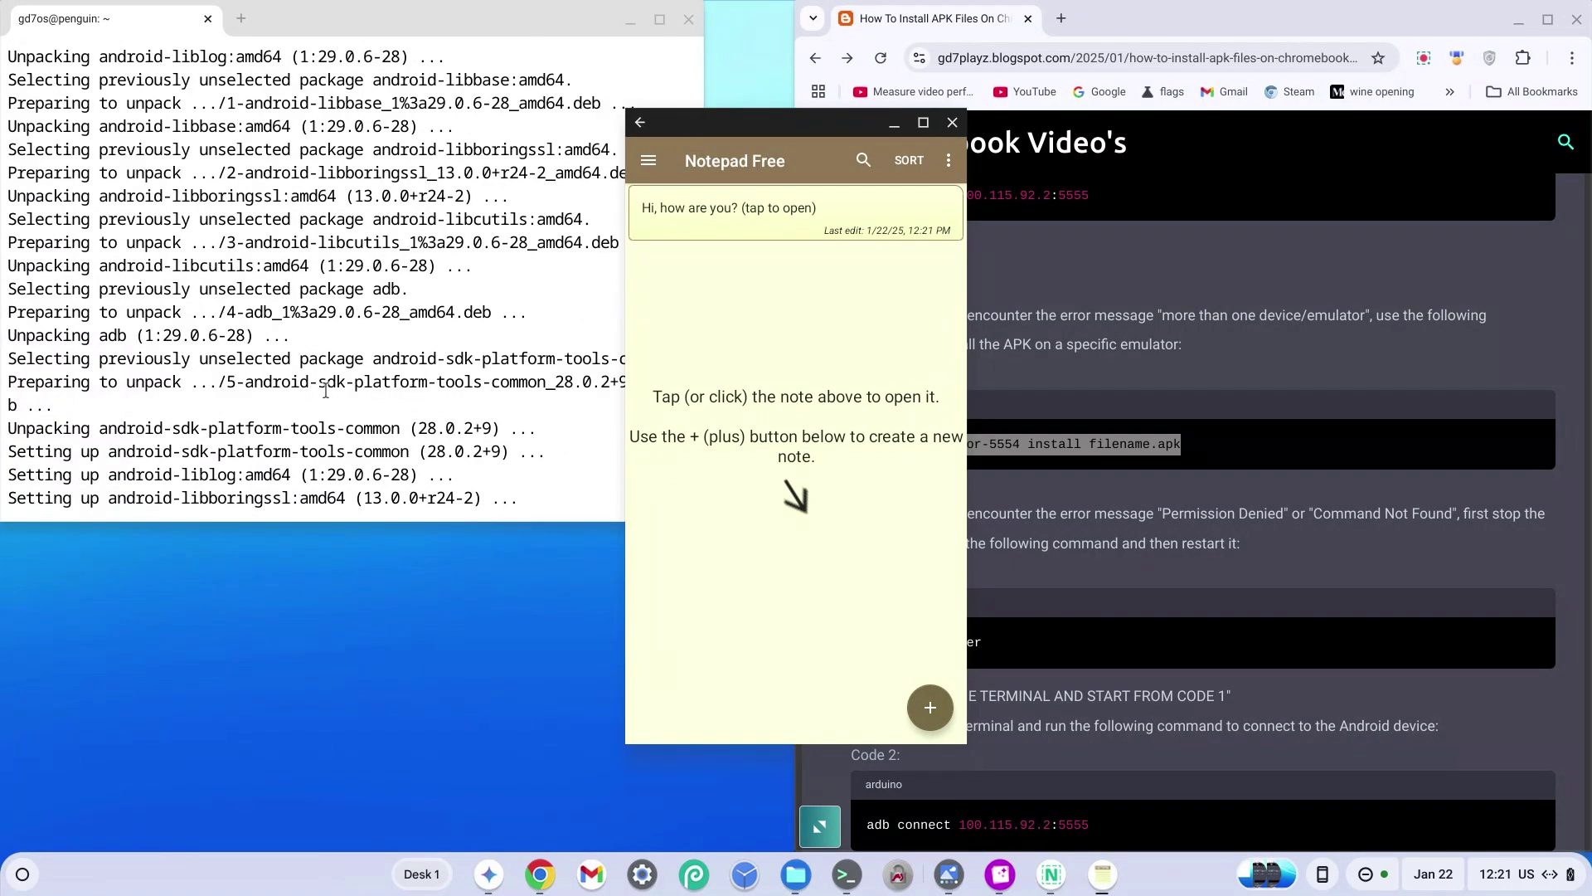
scroll(326, 389, down, 10)
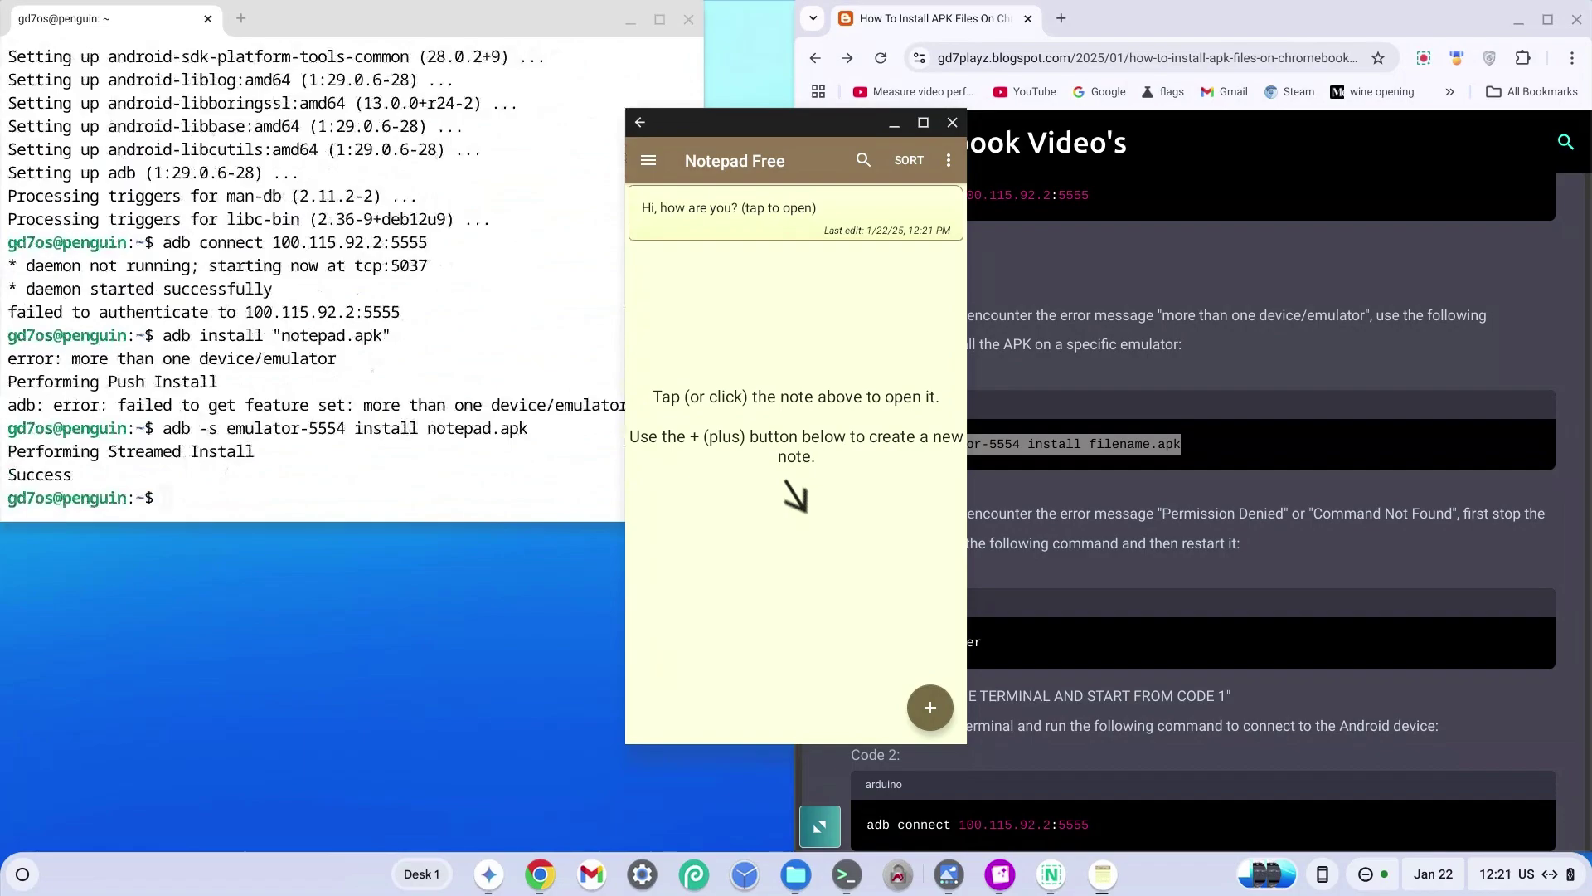
- Bring the tutorial page back to the front and scroll through it
click(1109, 445)
scroll(1058, 535, down, 10)
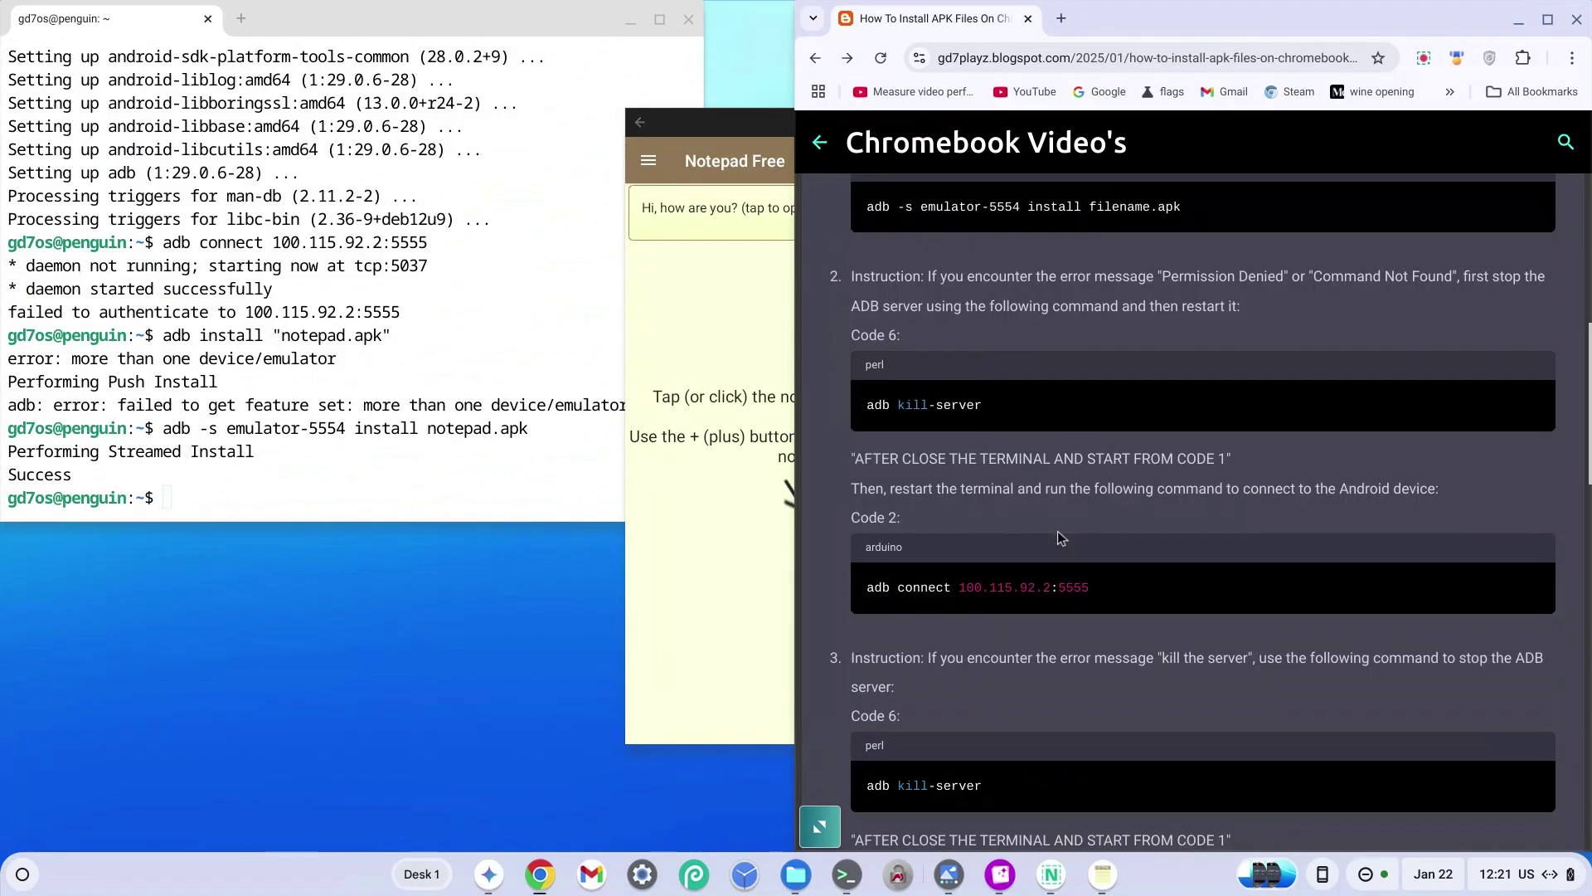
scroll(1059, 536, down, 4)
scroll(1059, 537, up, 10)
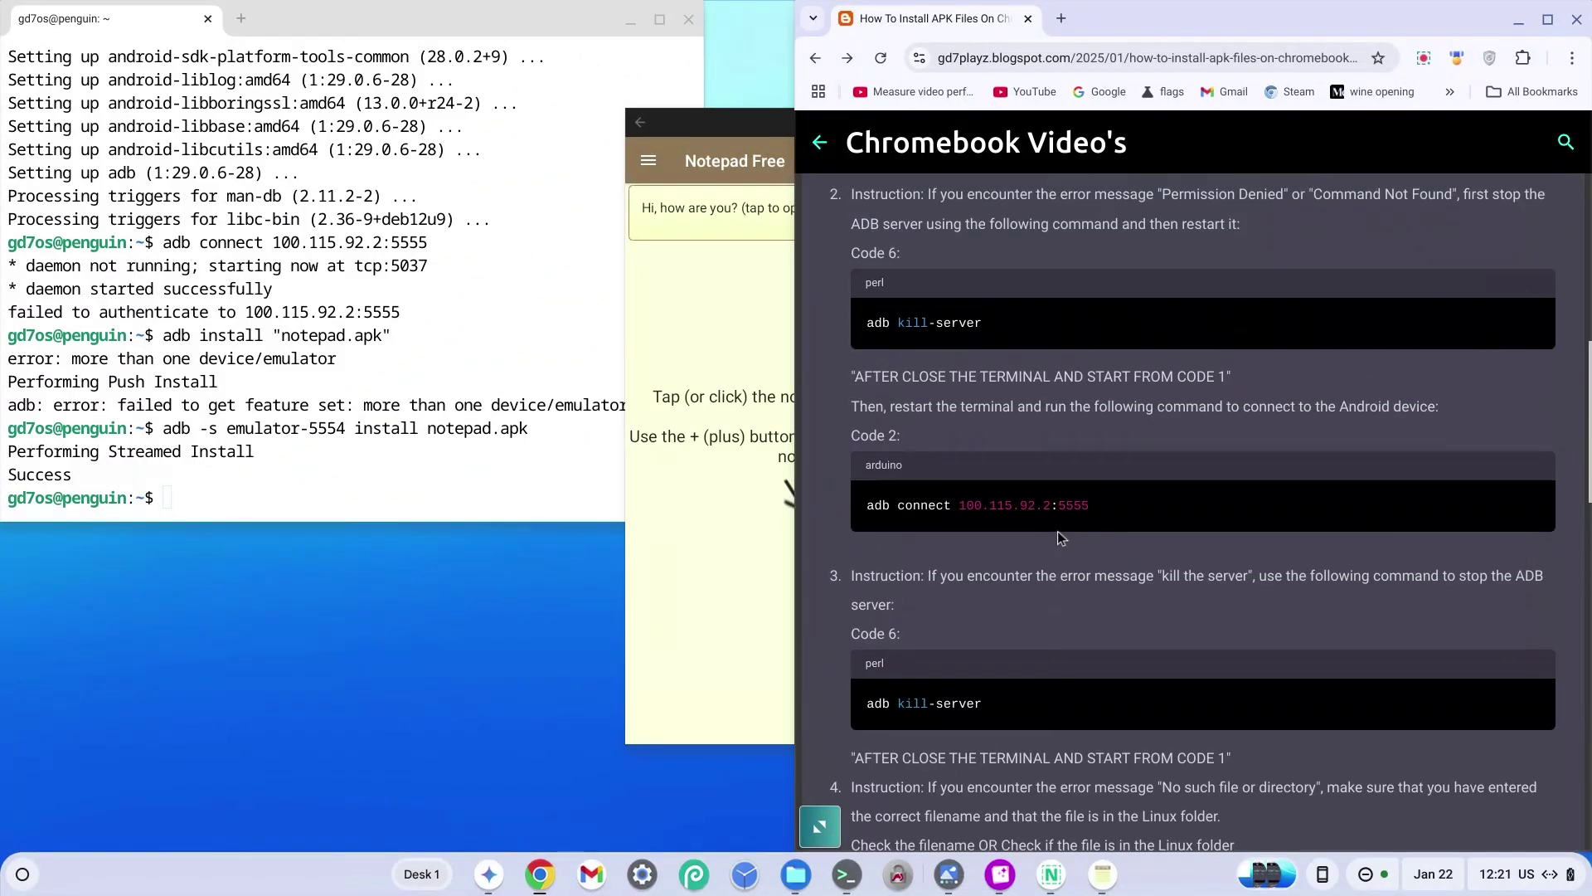
scroll(1060, 537, up, 2)
scroll(1058, 531, down, 4)
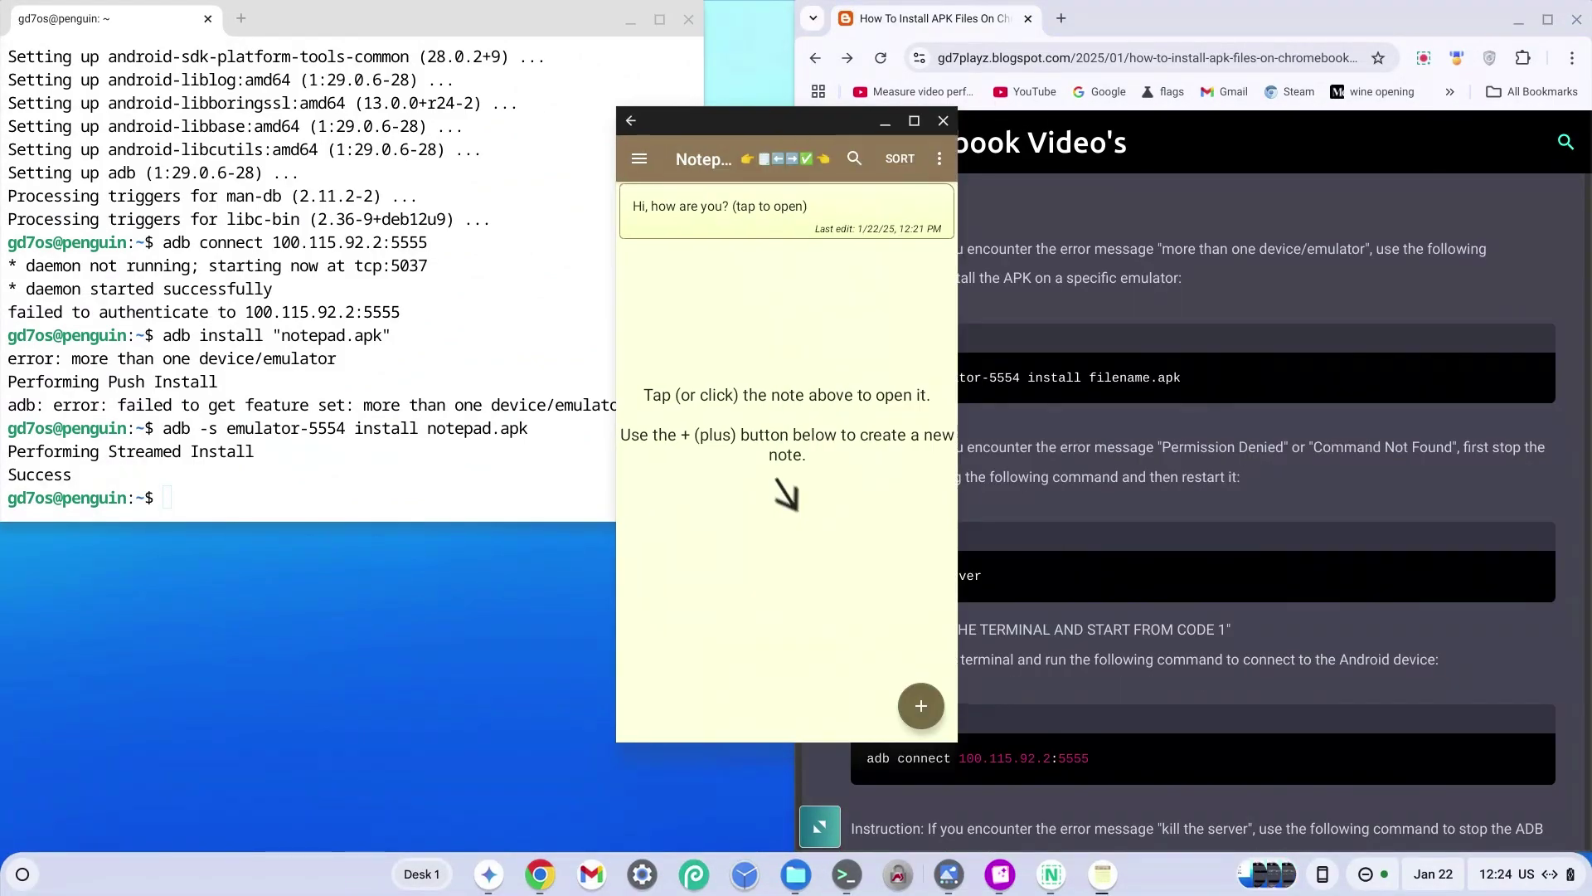